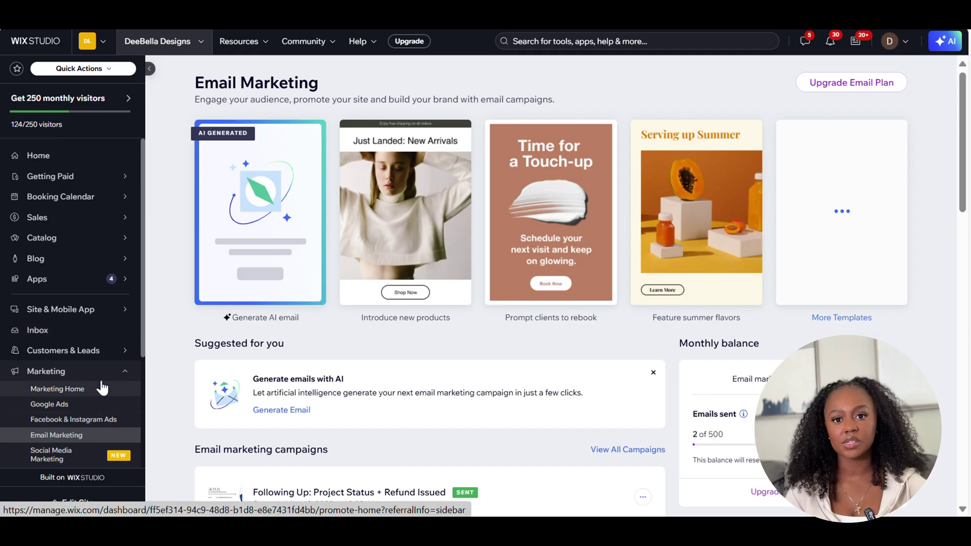
# - Compare the prices, monthly email quotas and features of the Advanced, Core and Essentials email marketing plans
pyautogui.scroll(-3, 142, 330)
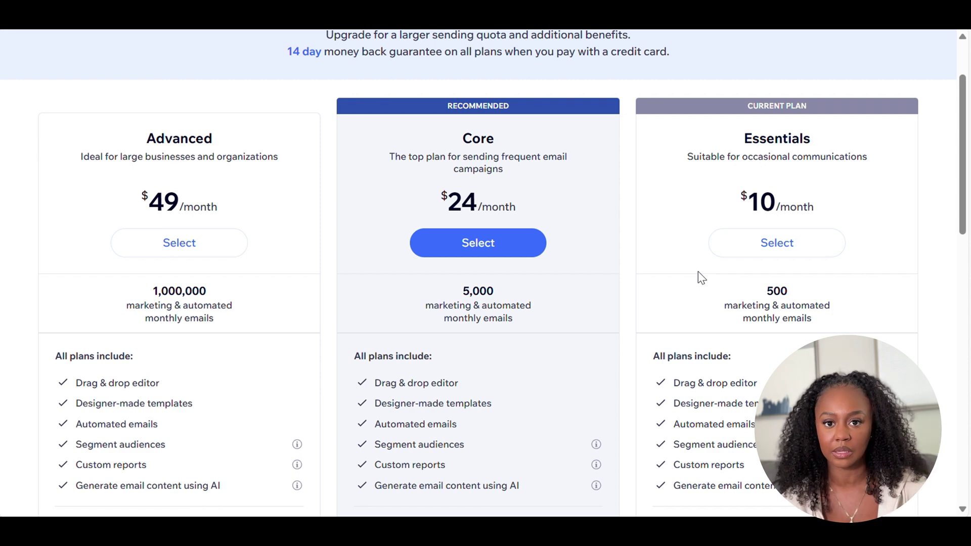
pyautogui.scroll(-1, 701, 277)
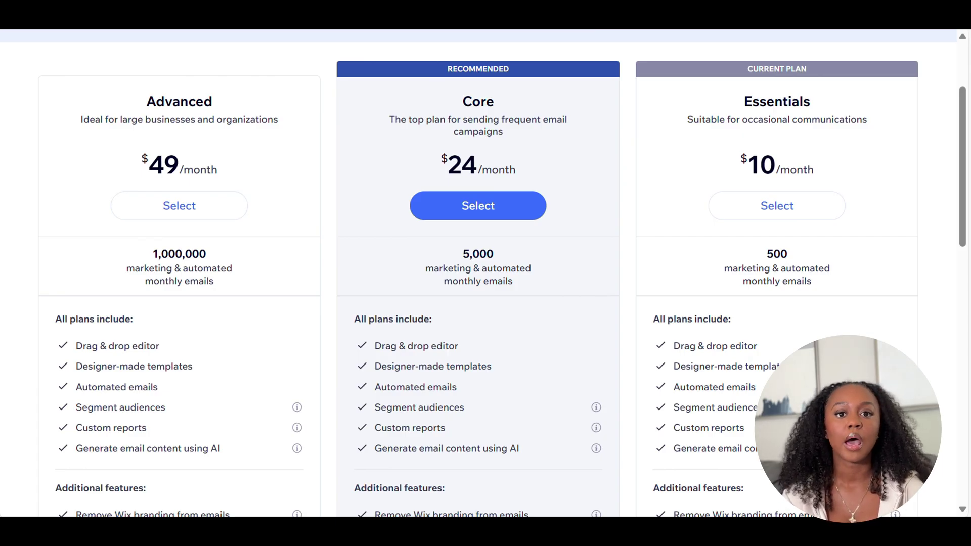
pyautogui.scroll(-1, 483, 273)
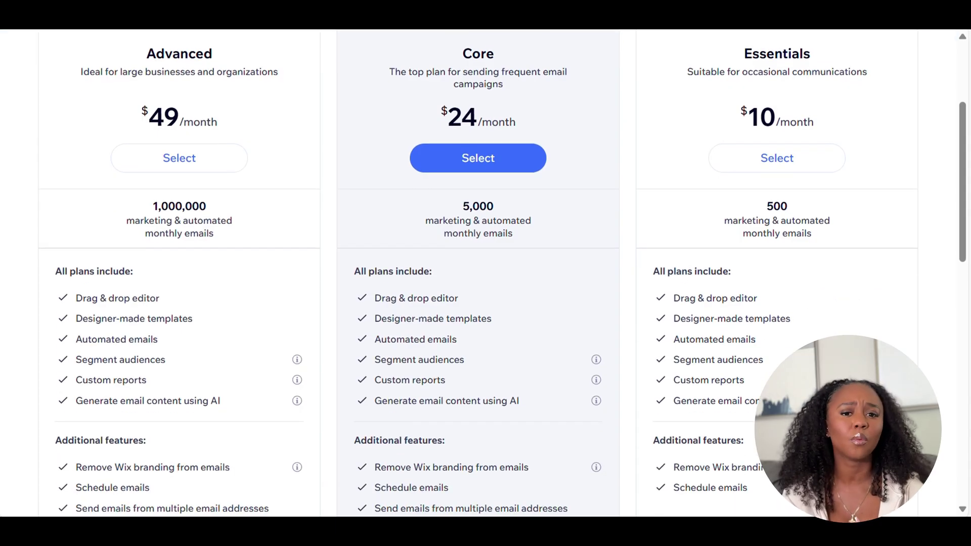
pyautogui.scroll(1, 483, 273)
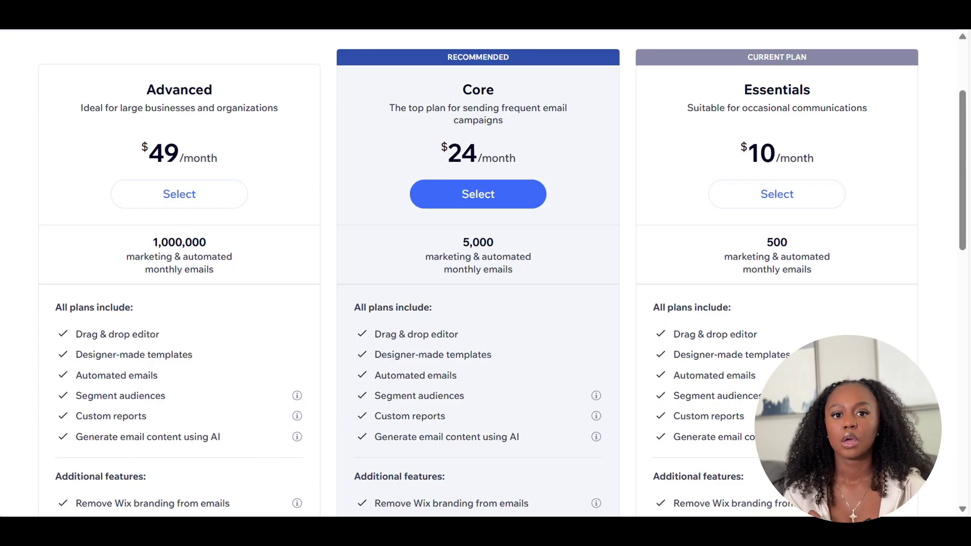
pyautogui.scroll(-4, 484, 273)
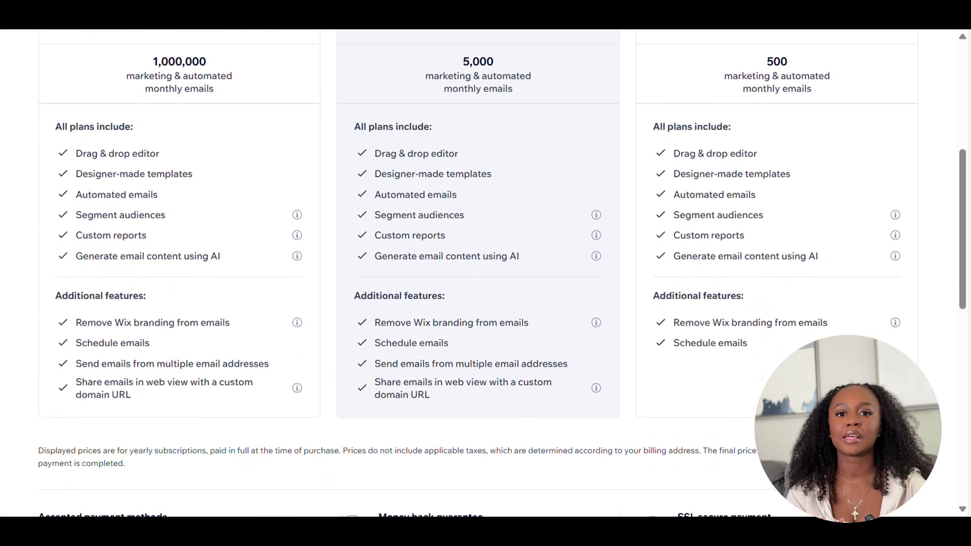
pyautogui.scroll(5, 484, 273)
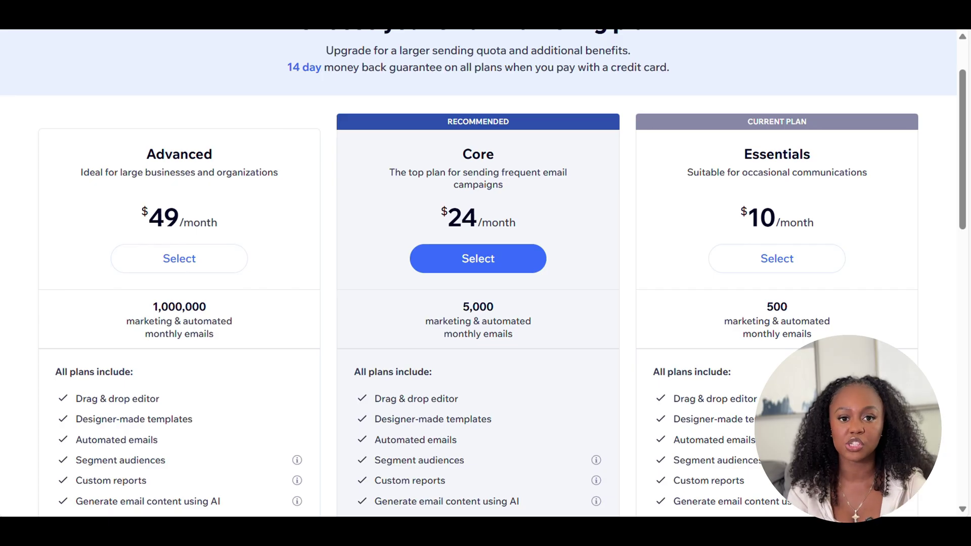
pyautogui.scroll(2, 478, 274)
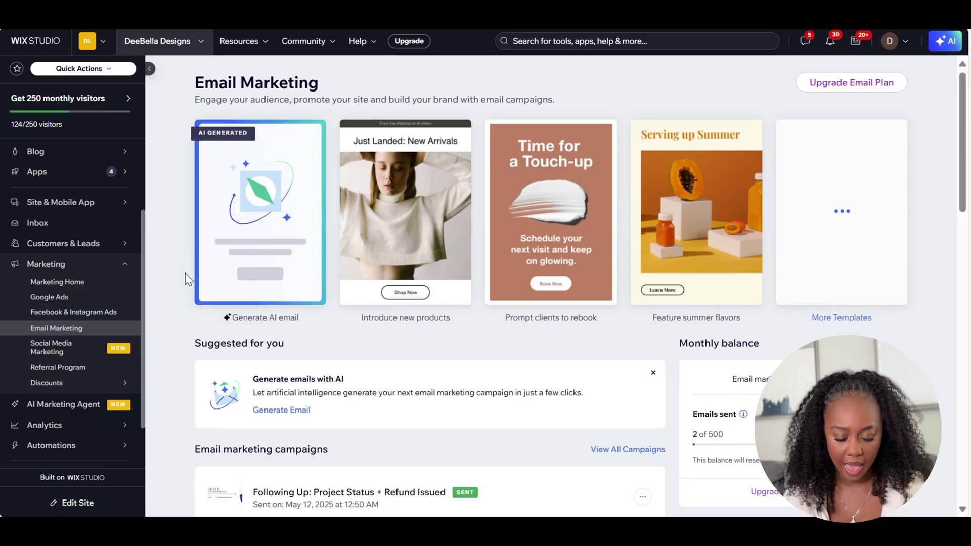
# - Open the full email template gallery and look through the basic and designed templates
pyautogui.moveTo(196, 244)
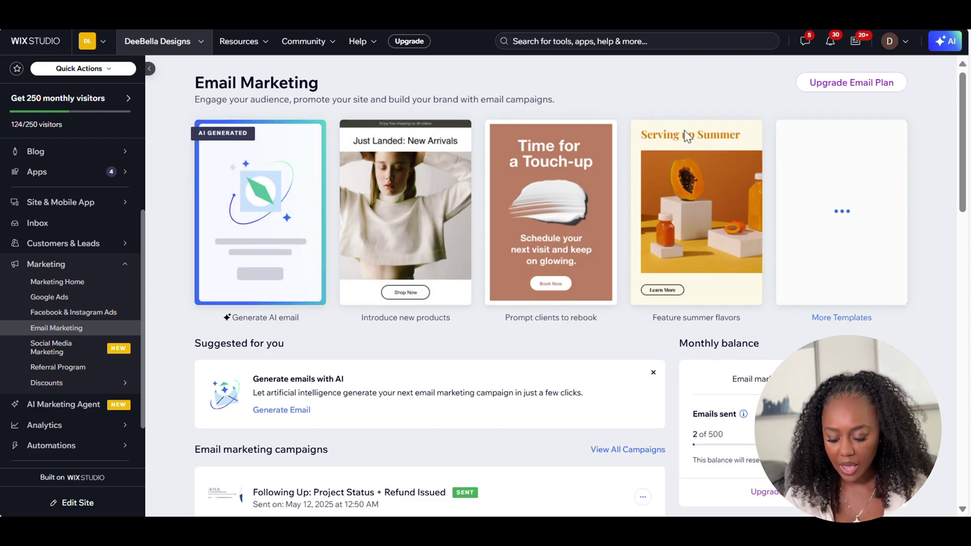
pyautogui.click(848, 222)
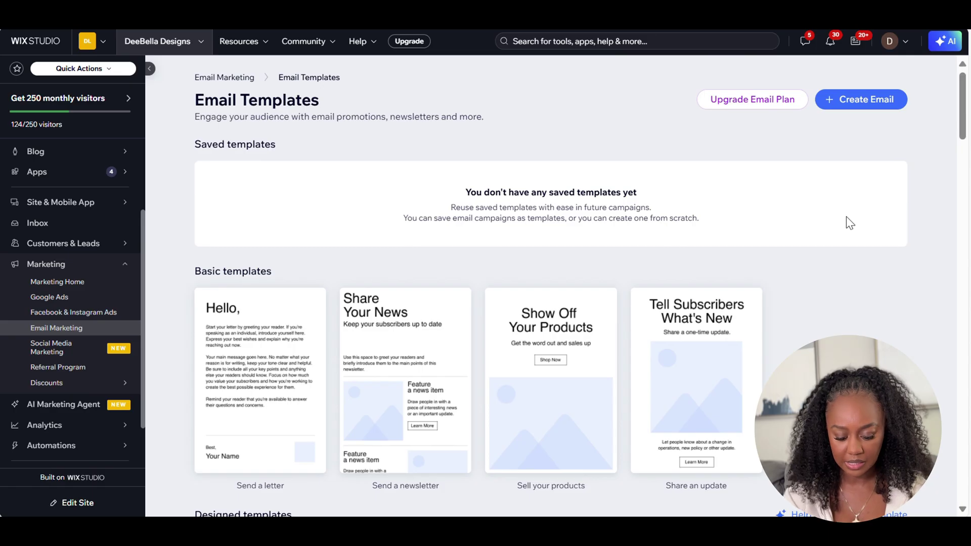
pyautogui.scroll(-3, 849, 222)
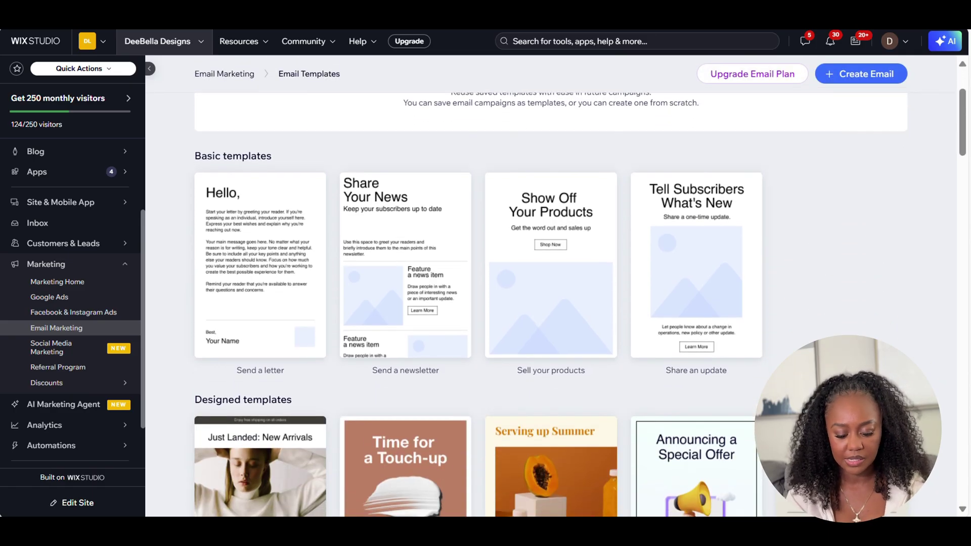
pyautogui.scroll(-1, 551, 305)
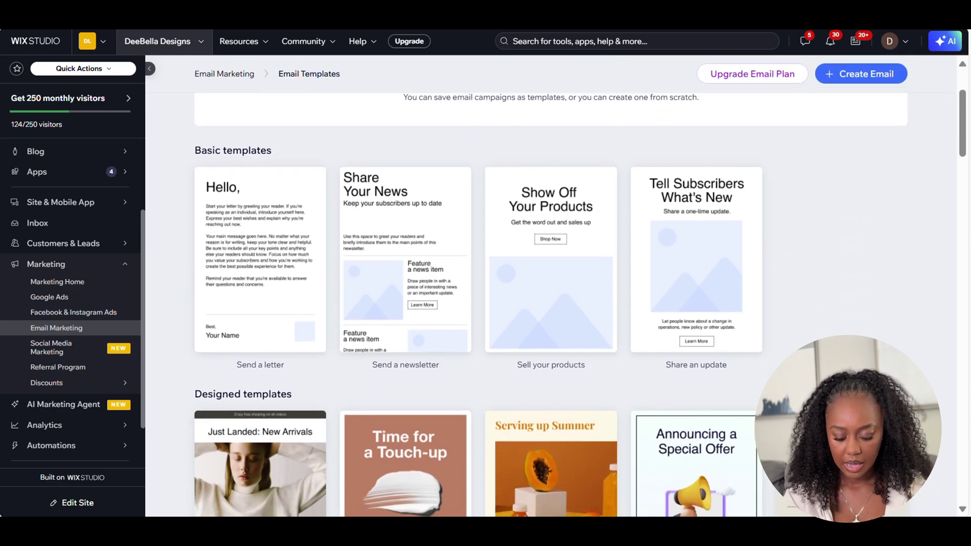
pyautogui.scroll(-7, 551, 304)
pyautogui.scroll(-8, 551, 305)
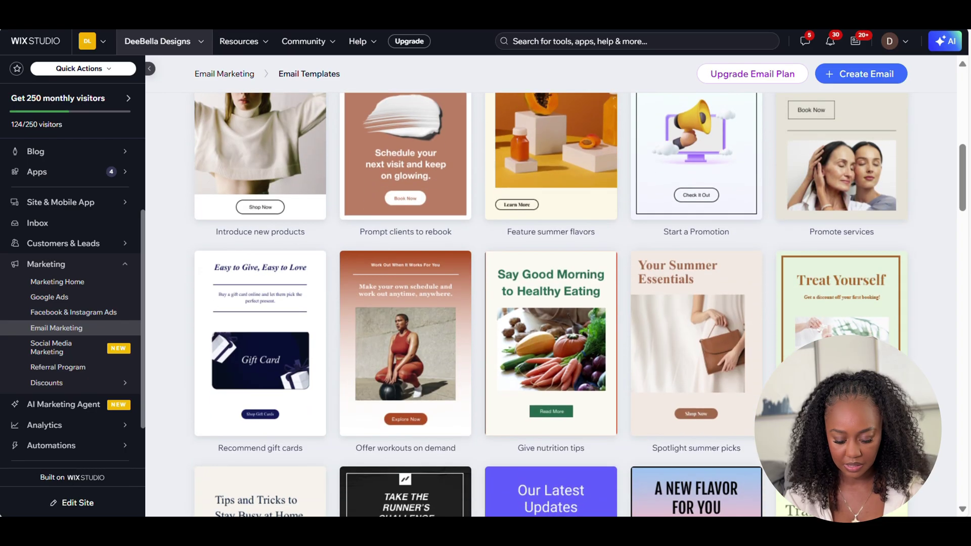
pyautogui.scroll(-14, 551, 304)
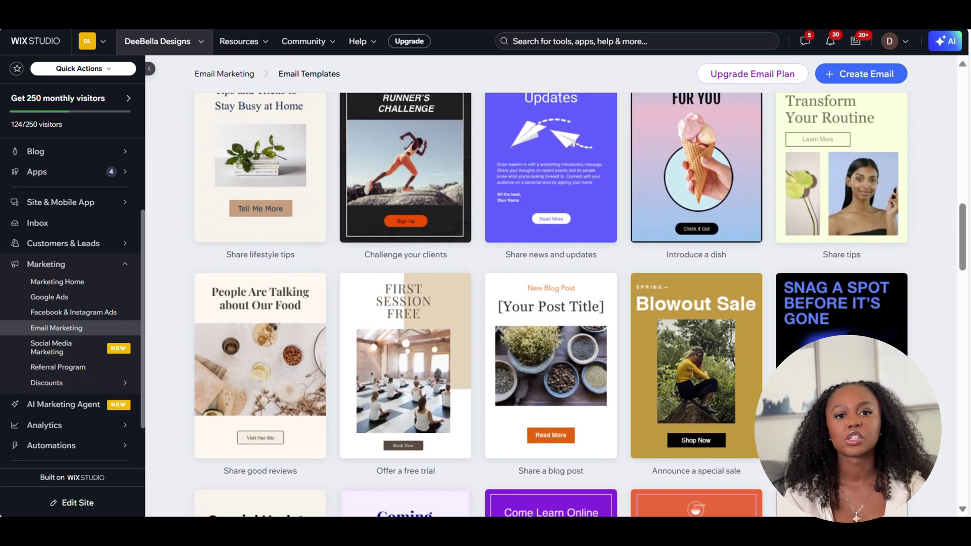
pyautogui.scroll(-15, 551, 305)
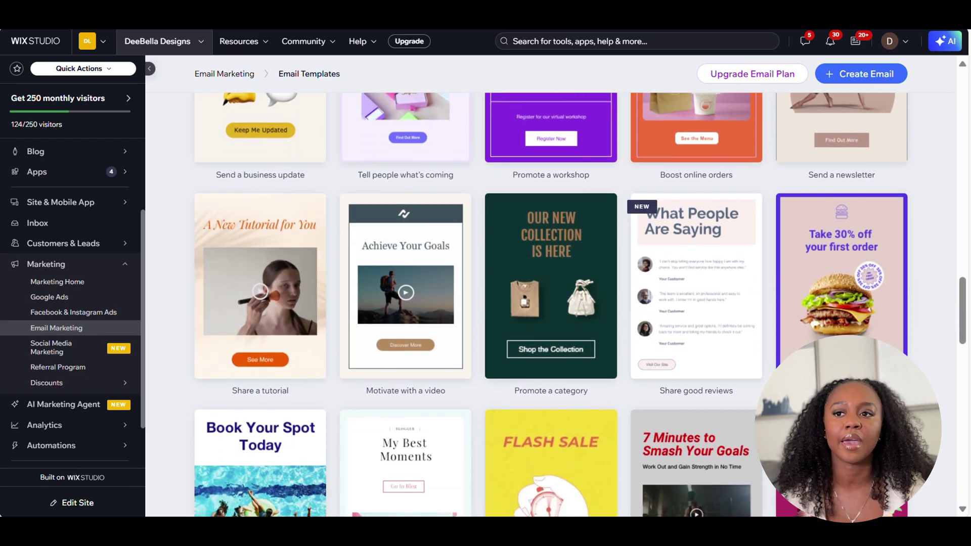
pyautogui.scroll(13, 551, 305)
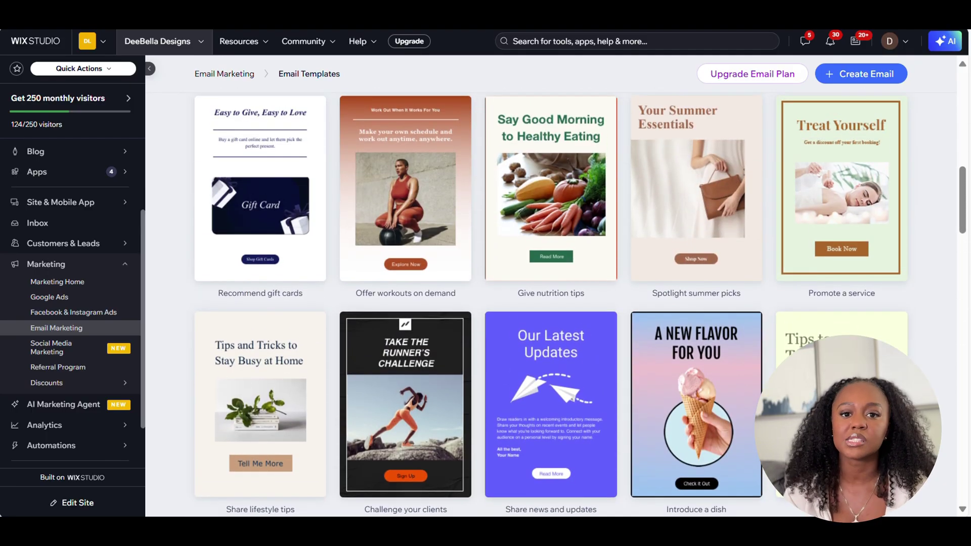
pyautogui.scroll(1, 550, 305)
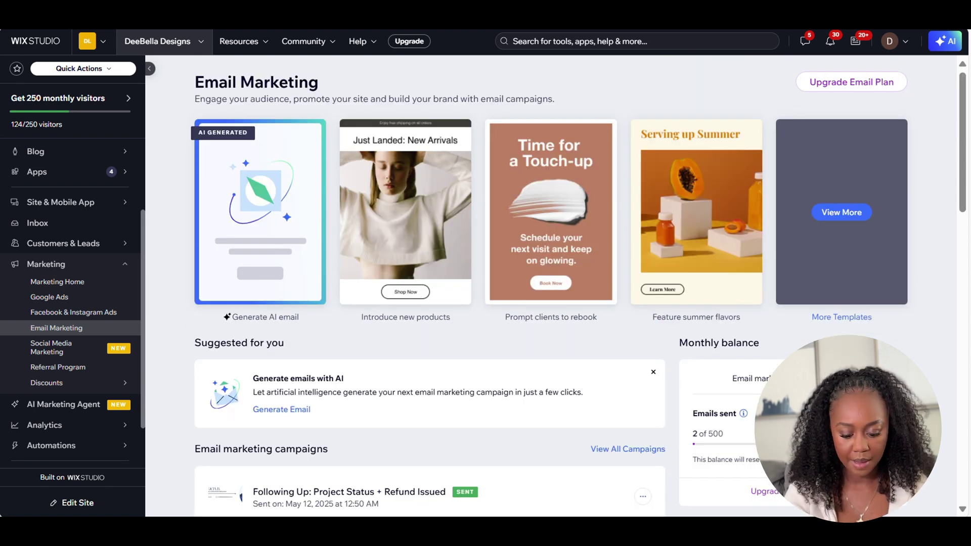
# - Review the monthly email balance and the sent campaigns on the Email Marketing overview
pyautogui.scroll(-7, 430, 303)
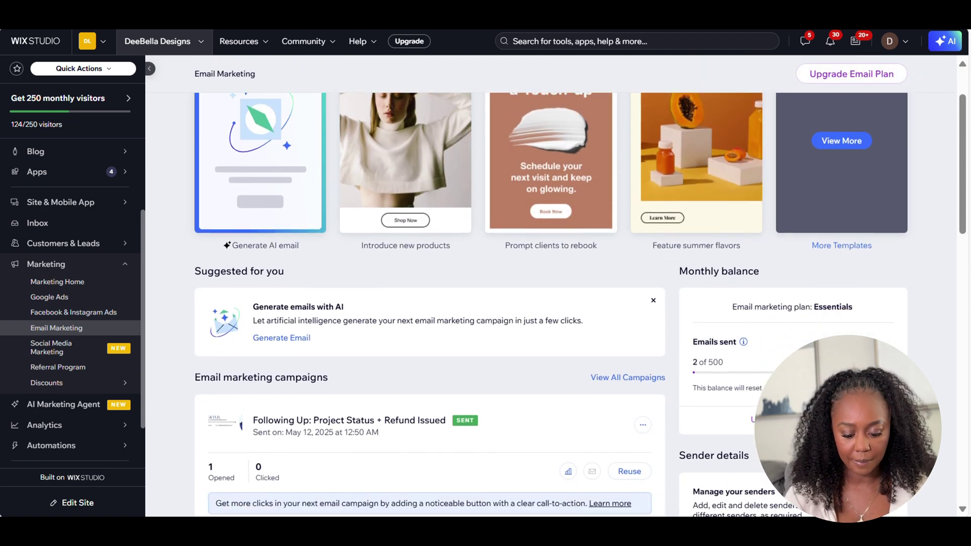
pyautogui.scroll(4, 430, 303)
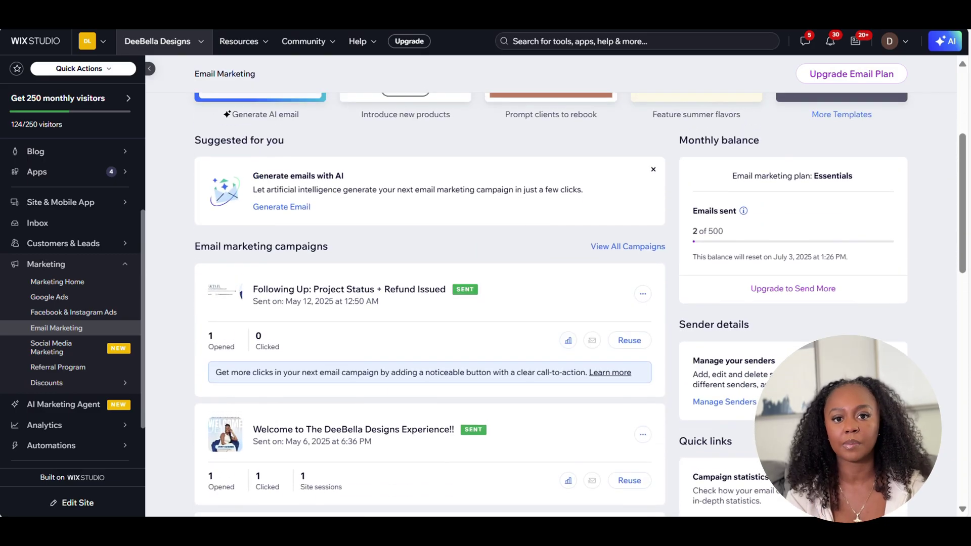
pyautogui.scroll(1, 429, 303)
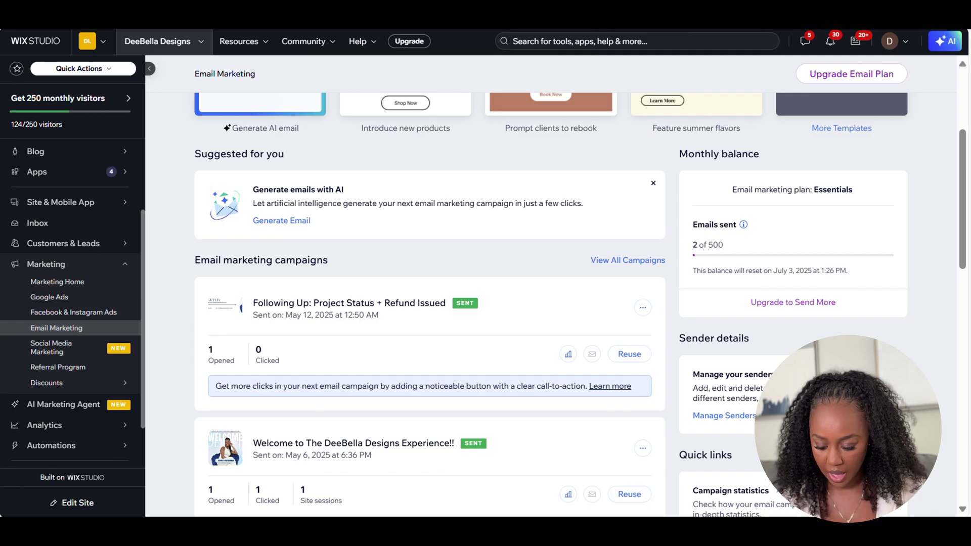
pyautogui.scroll(-1, 430, 303)
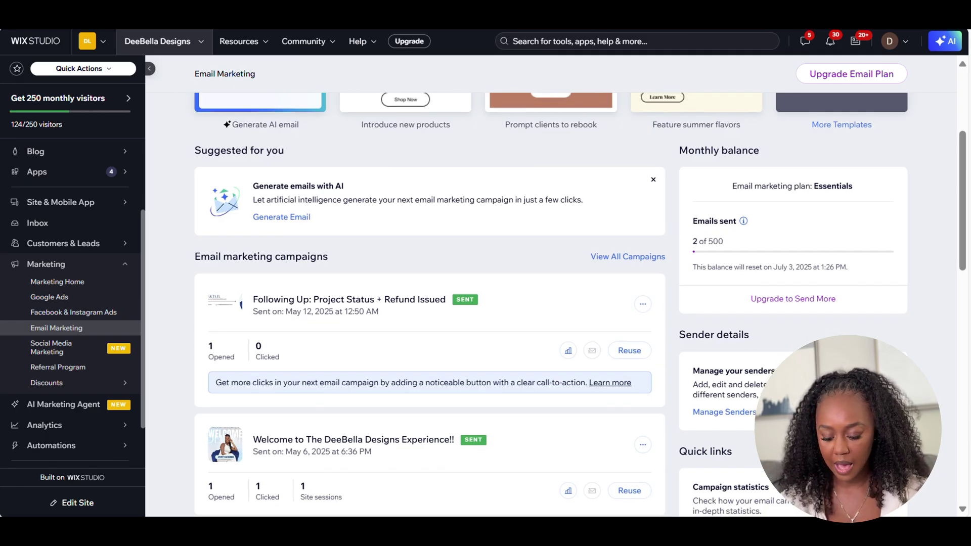
pyautogui.scroll(-3, 429, 303)
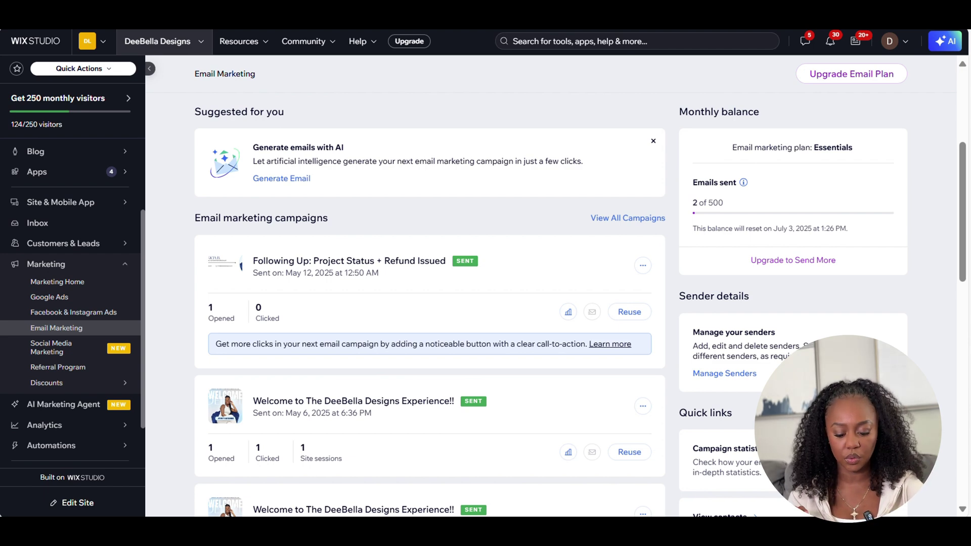
pyautogui.scroll(-1, 580, 305)
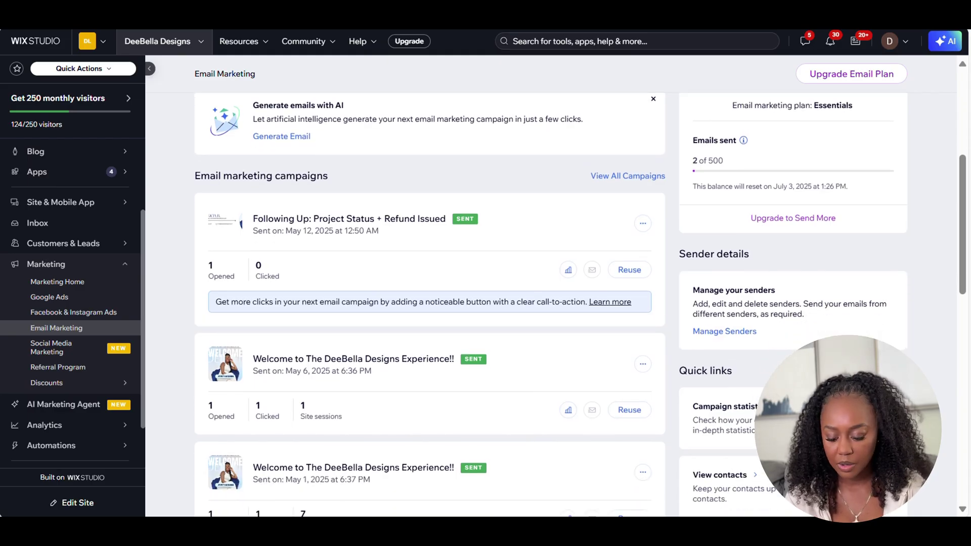
pyautogui.scroll(-2, 580, 305)
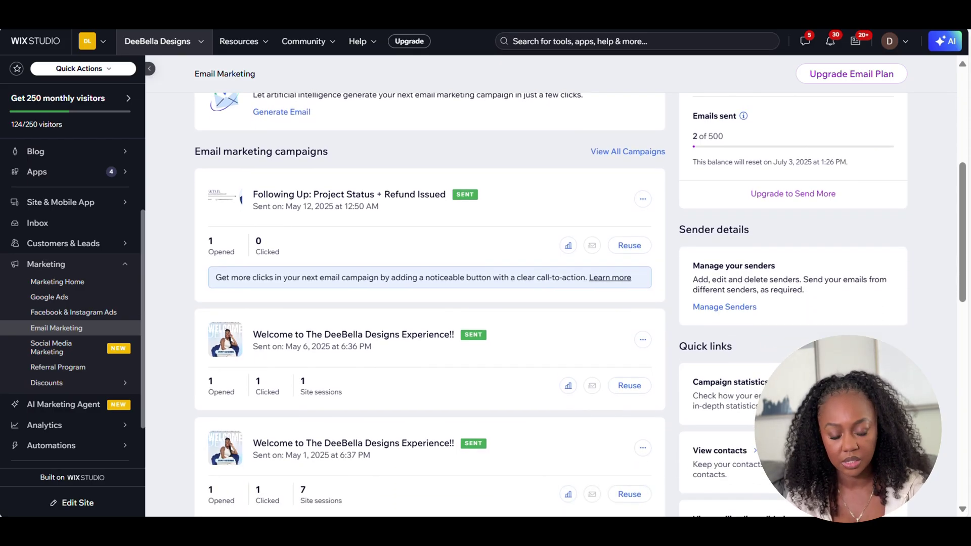
# - View the default sender's name and reply-to email settings, and close them without changes
pyautogui.click(724, 245)
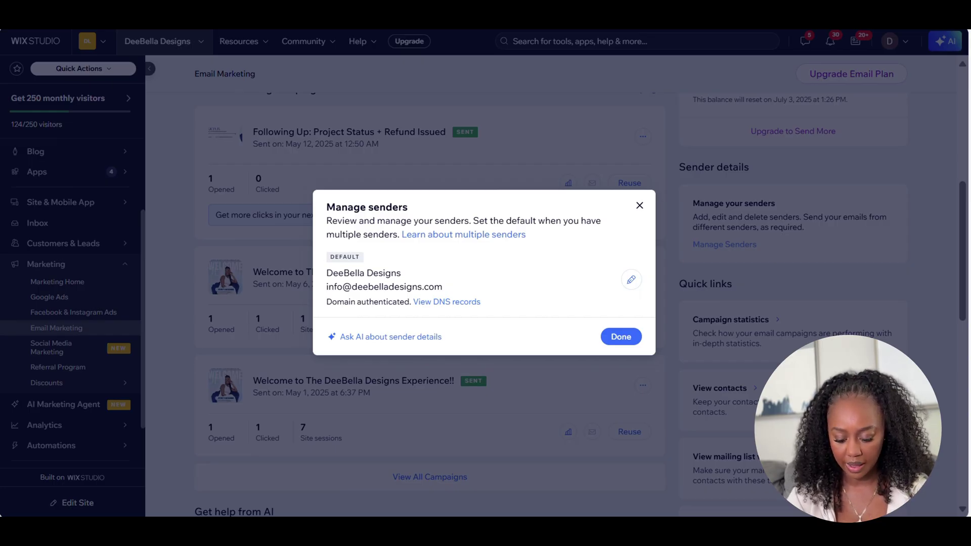
pyautogui.click(632, 286)
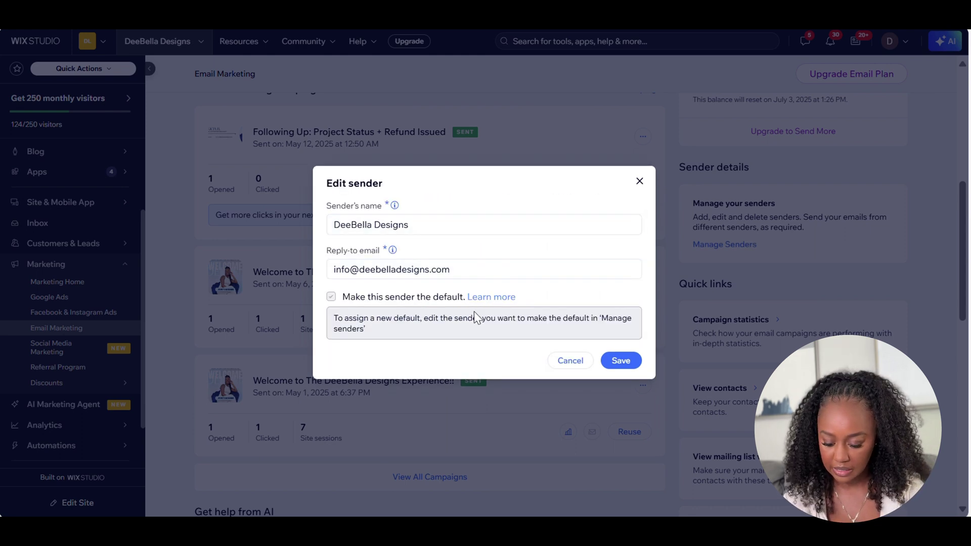
pyautogui.click(639, 183)
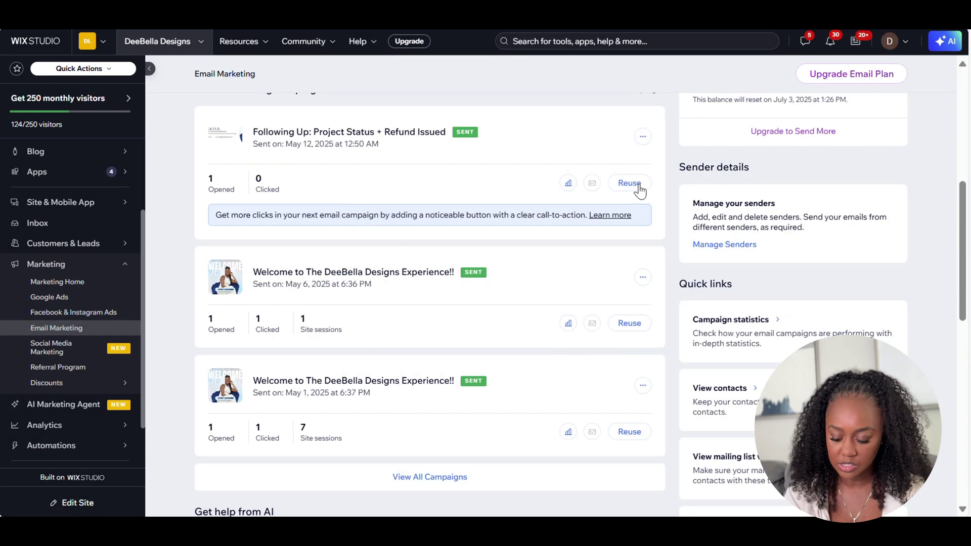
# - Open the statistics of the welcome campaign sent May 1, 2025 and examine its delivery, traffic and device click data
pyautogui.scroll(-3, 429, 303)
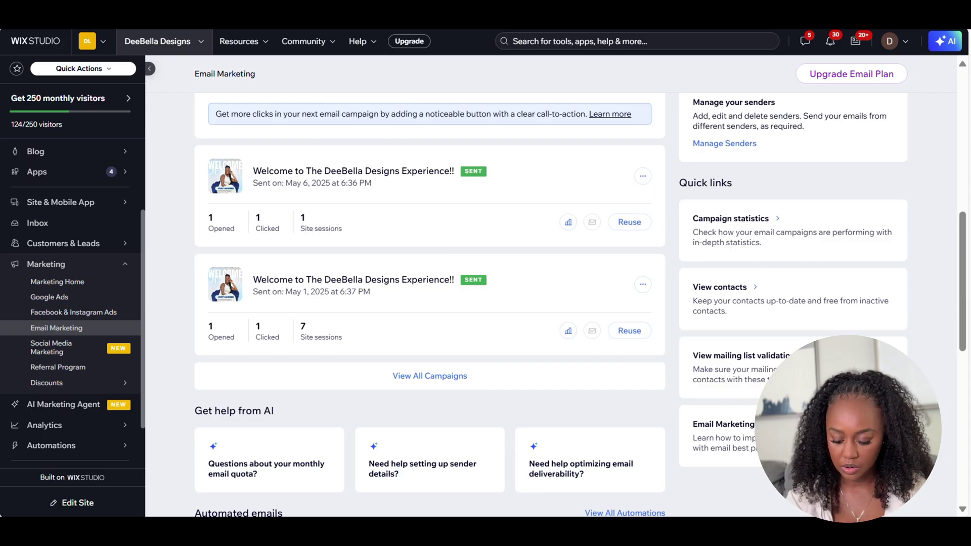
pyautogui.scroll(-2, 430, 304)
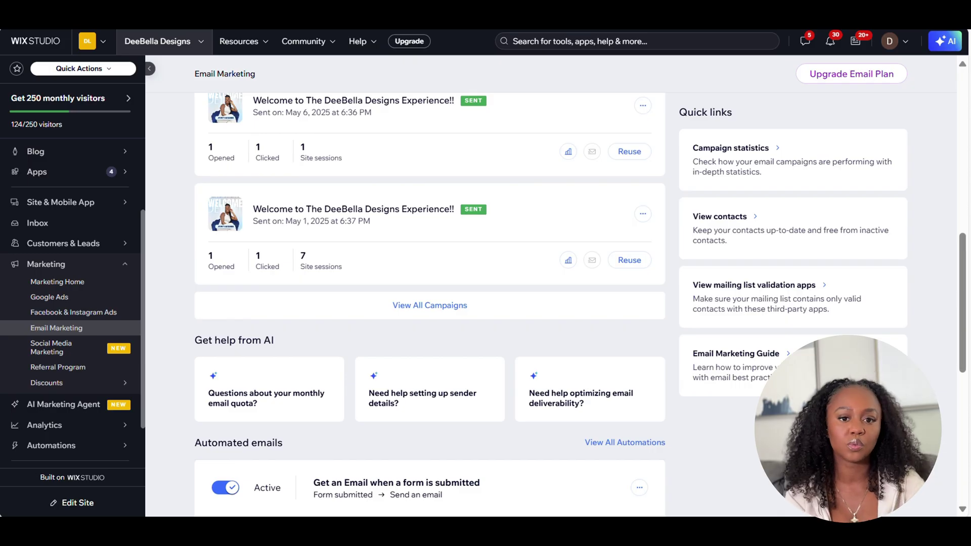
pyautogui.scroll(1, 580, 305)
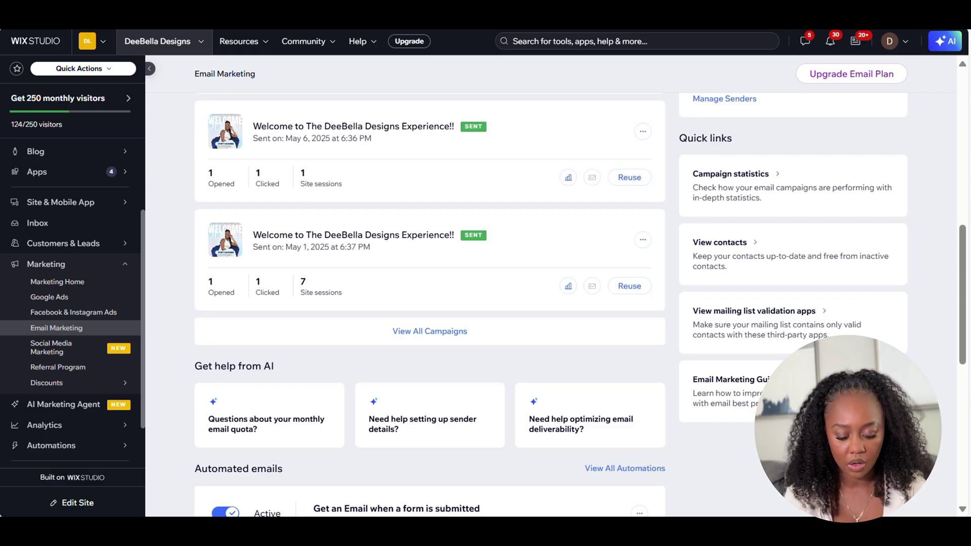
pyautogui.scroll(-2, 369, 146)
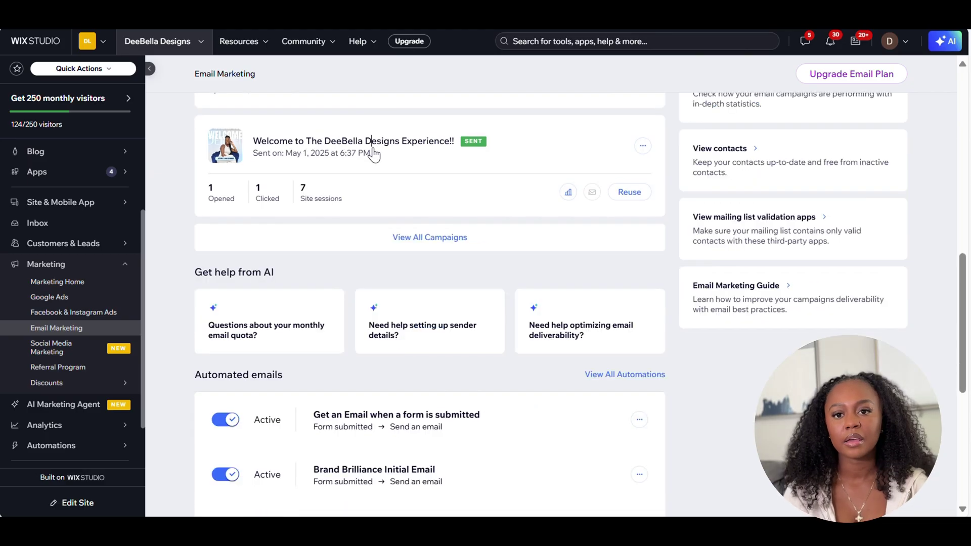
pyautogui.moveTo(368, 145); pyautogui.dragTo(372, 152)
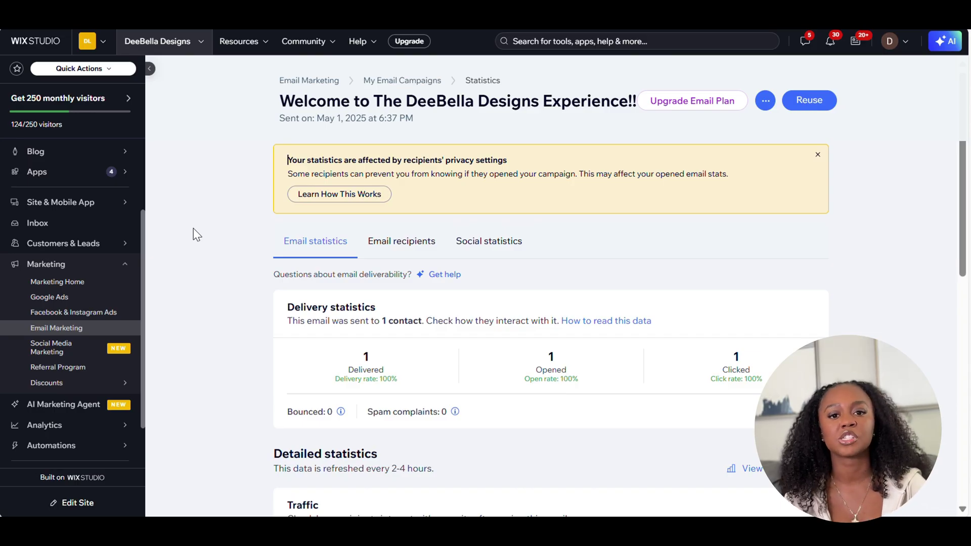
pyautogui.scroll(-1, 193, 228)
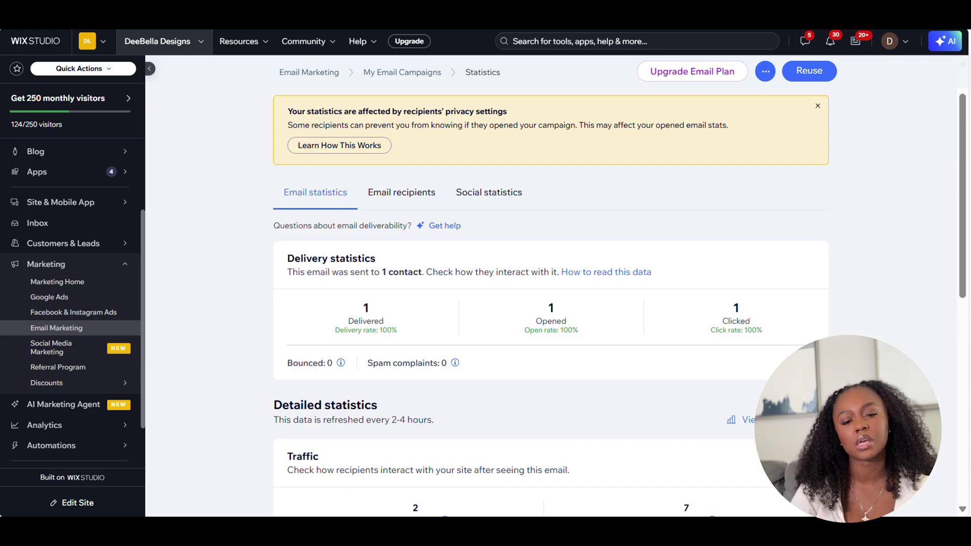
pyautogui.scroll(-2, 159, 248)
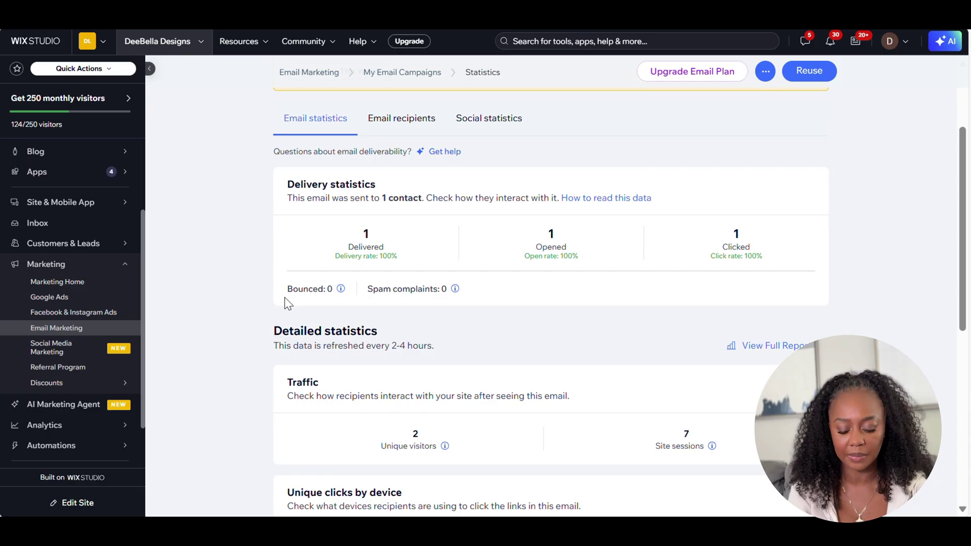
pyautogui.scroll(-2, 286, 302)
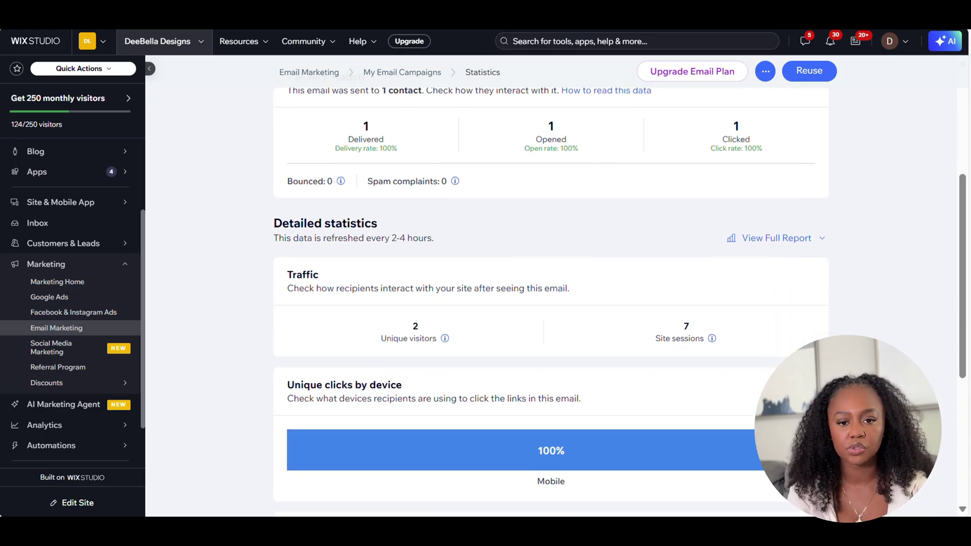
pyautogui.scroll(-1, 551, 301)
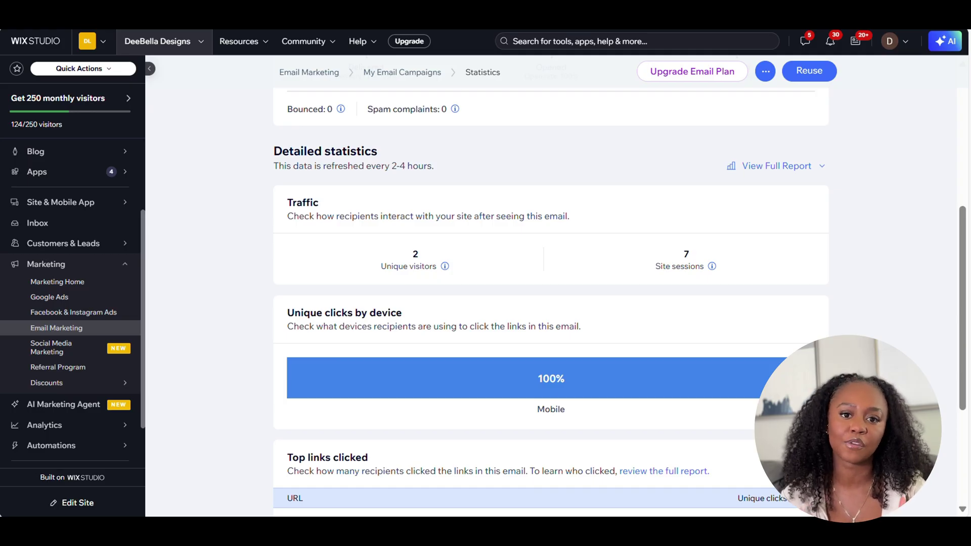
# - Examine the top links clicked in the welcome campaign's statistics
pyautogui.scroll(-3, 550, 283)
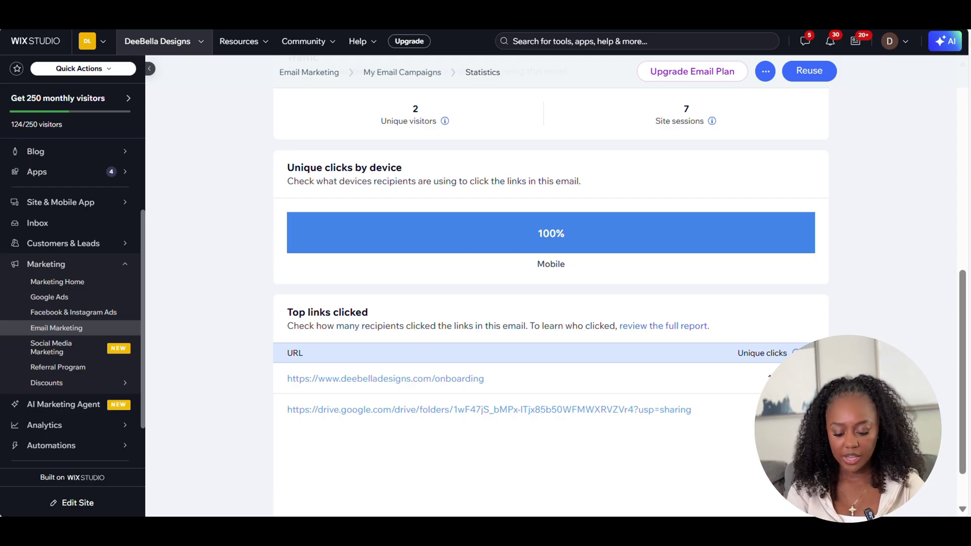
pyautogui.scroll(-1, 551, 301)
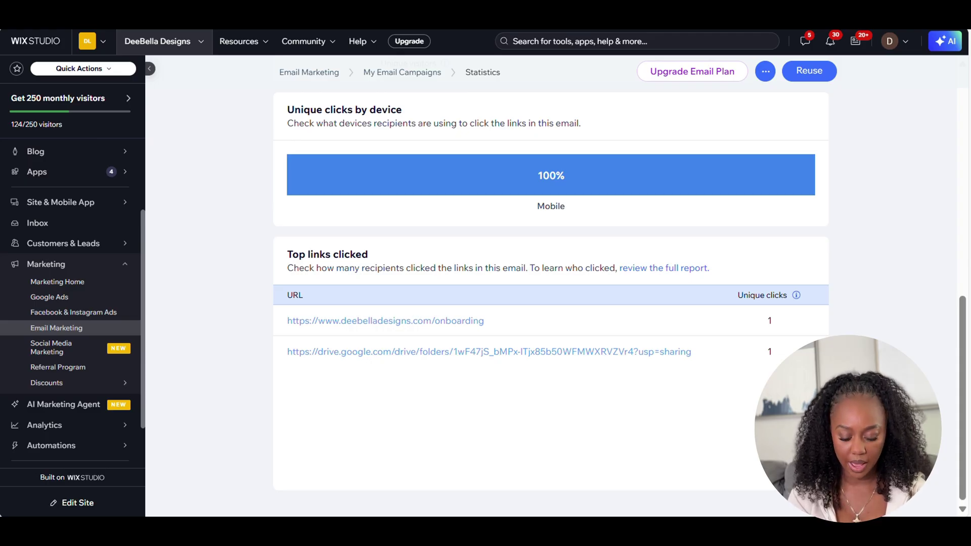
pyautogui.scroll(15, 288, 160)
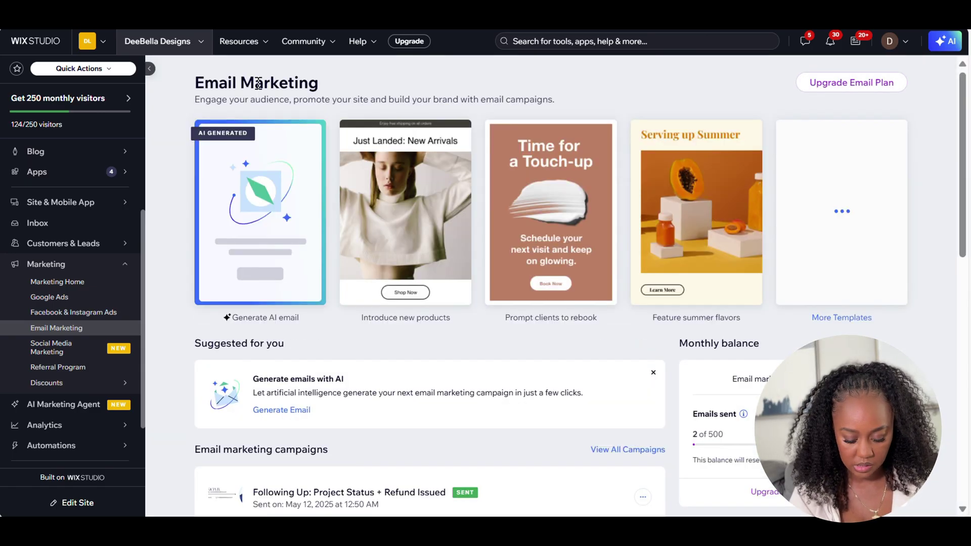
# - Review the list of active automated emails on the Email Marketing overview
pyautogui.scroll(-20, 258, 84)
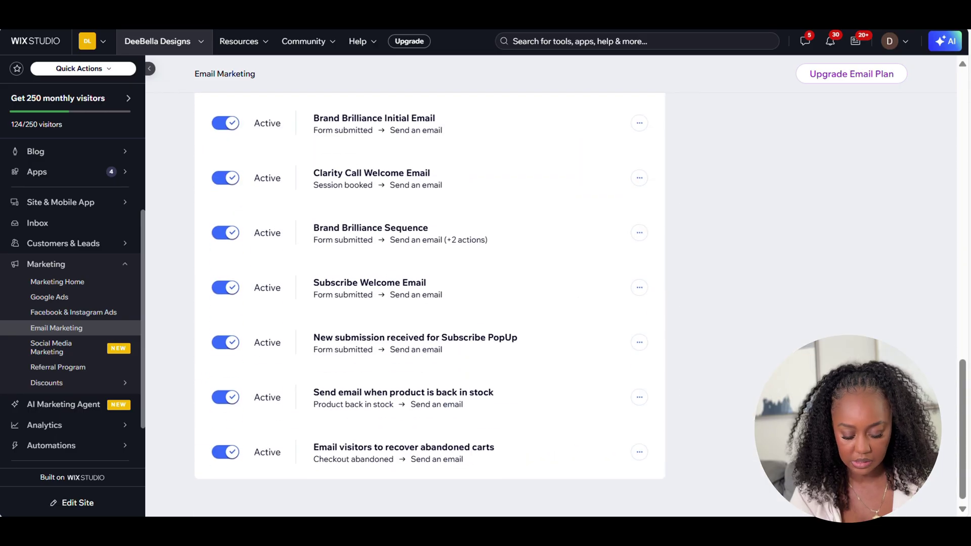
pyautogui.scroll(3, 430, 304)
pyautogui.scroll(-1, 430, 304)
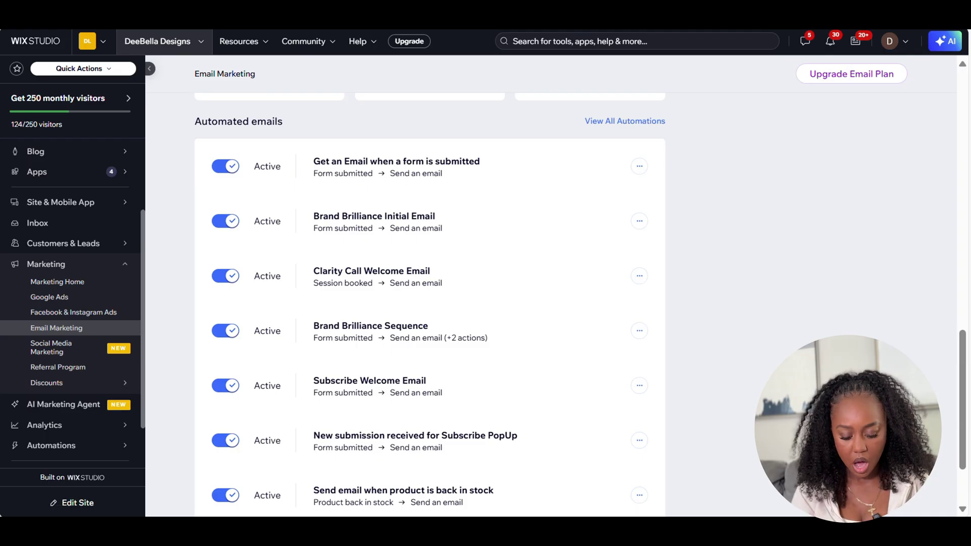
pyautogui.scroll(-2, 430, 303)
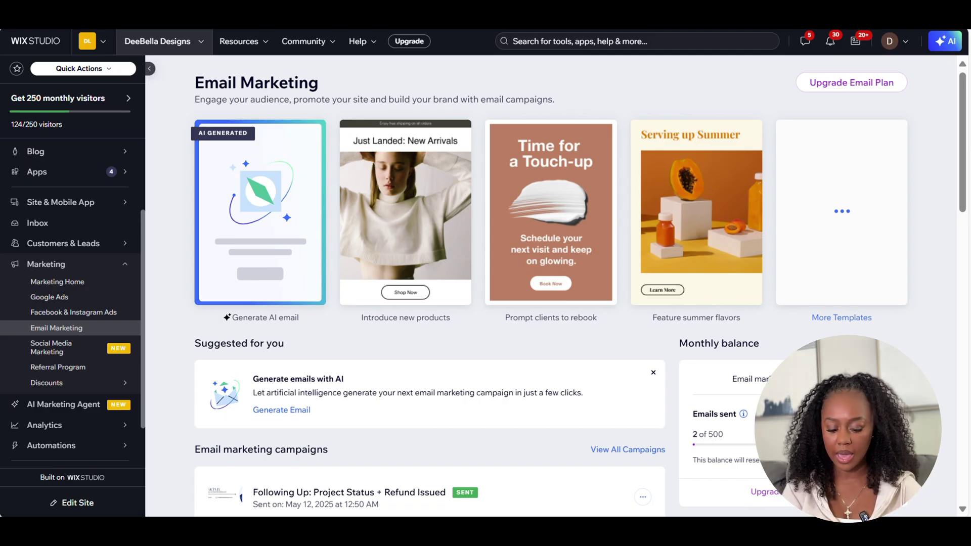
# - Open the full email template gallery and start a campaign from the basic "Sell your products" template
pyautogui.click(842, 211)
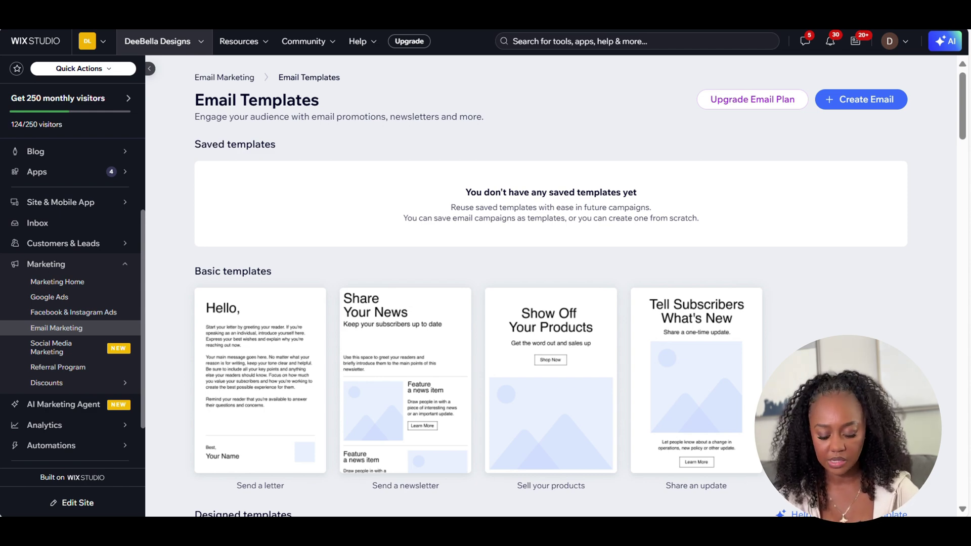
pyautogui.scroll(-2, 551, 283)
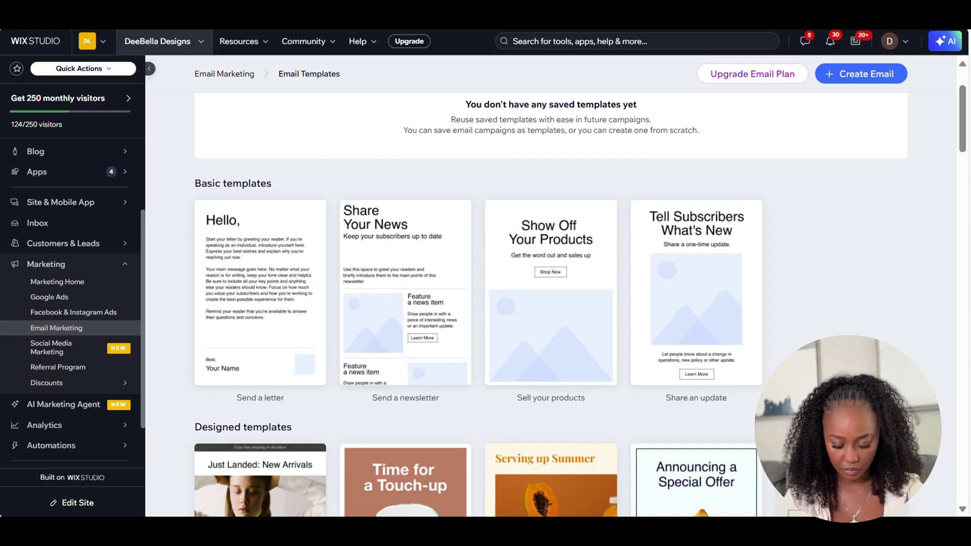
pyautogui.moveTo(691, 322)
pyautogui.moveTo(569, 286)
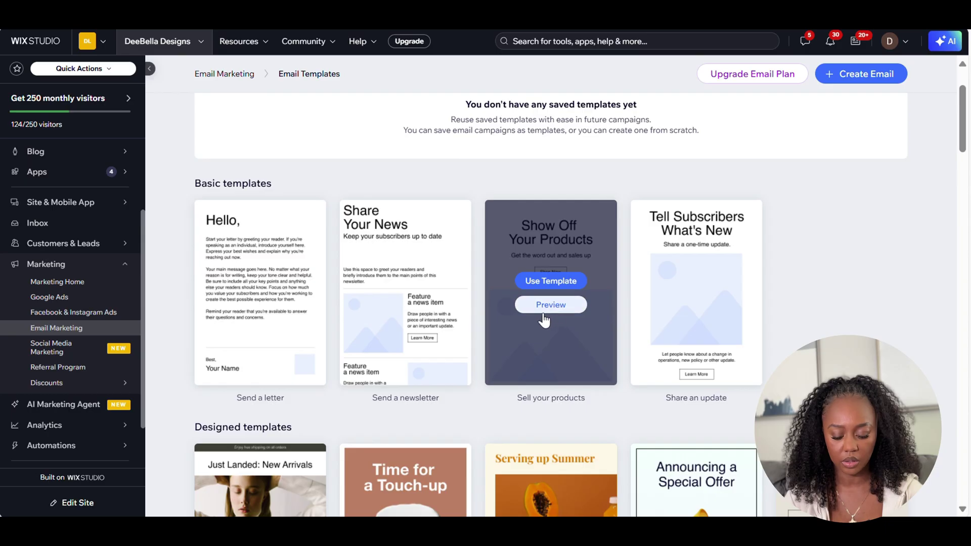
pyautogui.click(547, 288)
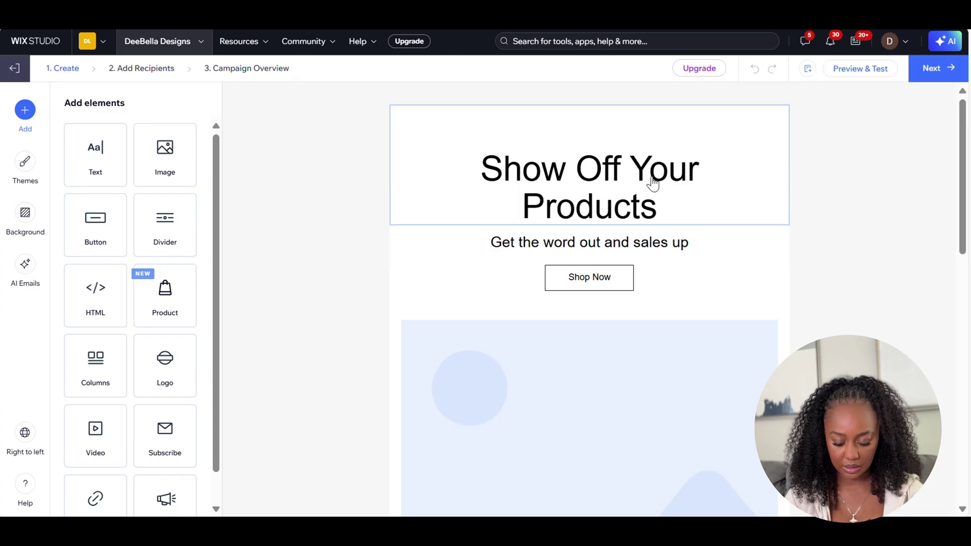
# - Replace the placeholder image below the Shop Now button with the laptop mockup photo of the CBD Pain Relief website
pyautogui.moveTo(963, 127); pyautogui.dragTo(898, 210)
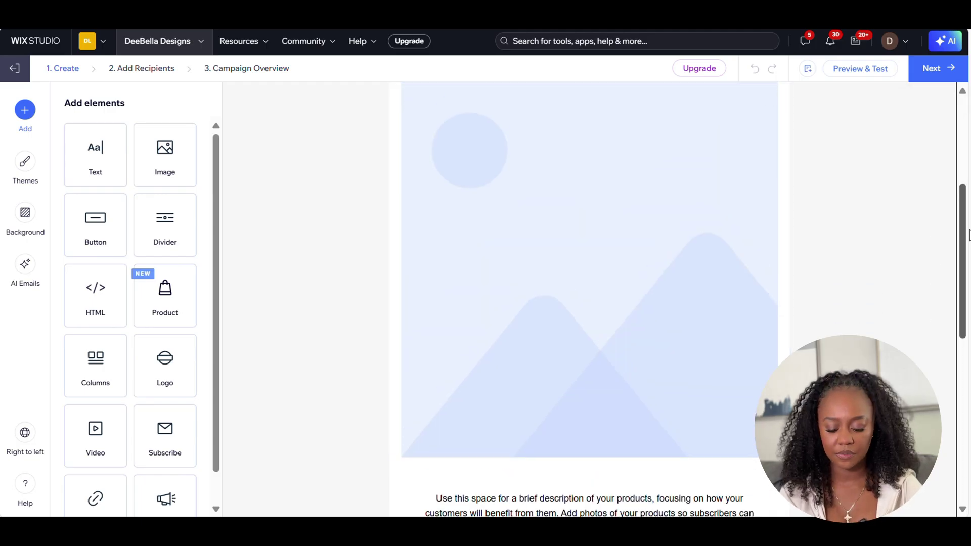
pyautogui.moveTo(962, 223); pyautogui.dragTo(955, 69)
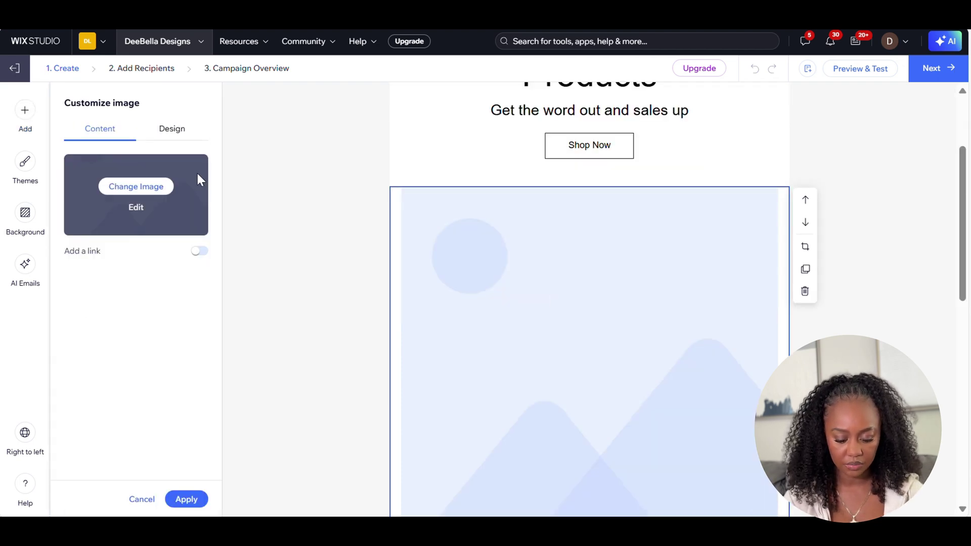
pyautogui.click(135, 189)
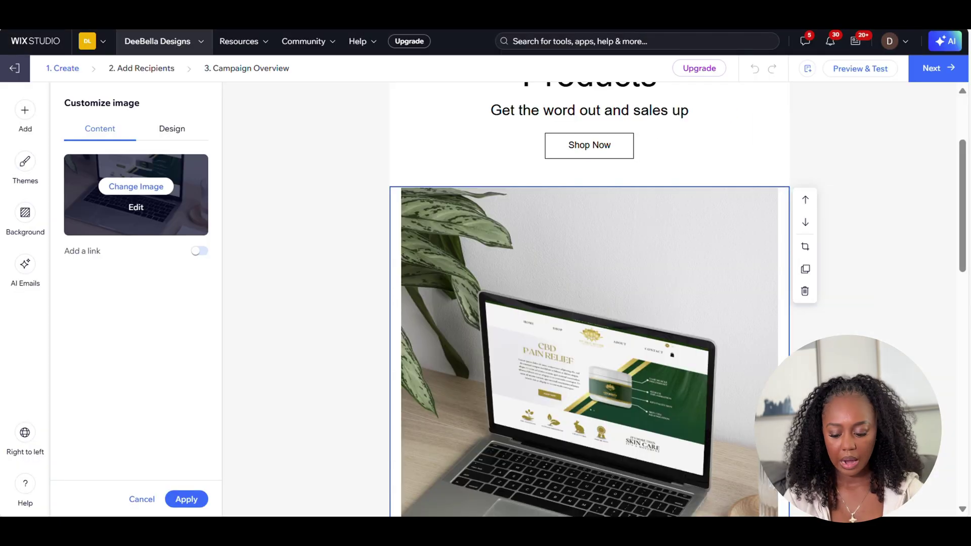
pyautogui.click(901, 405)
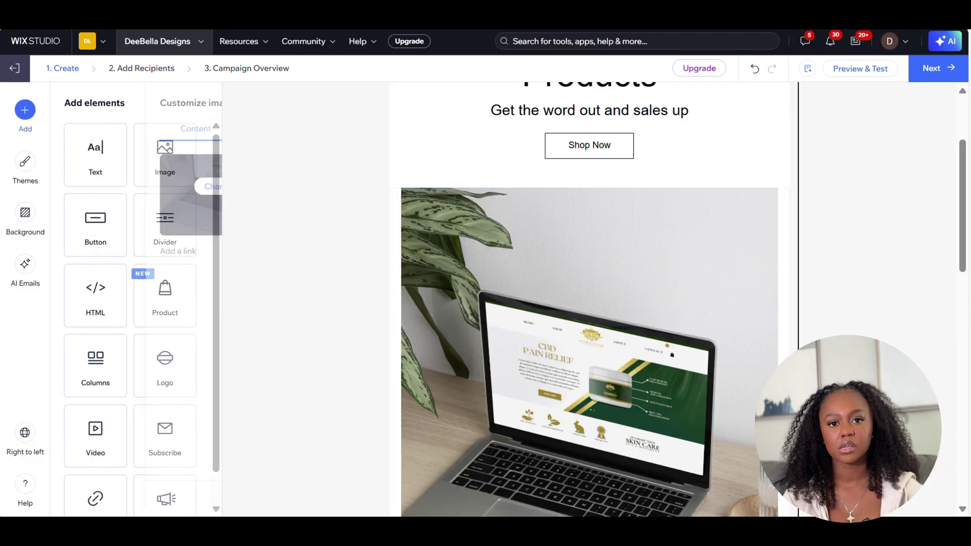
# - Try moving the "Show Off Your Products" heading down two positions and return it to the start of the email
pyautogui.moveTo(962, 223); pyautogui.dragTo(960, 277)
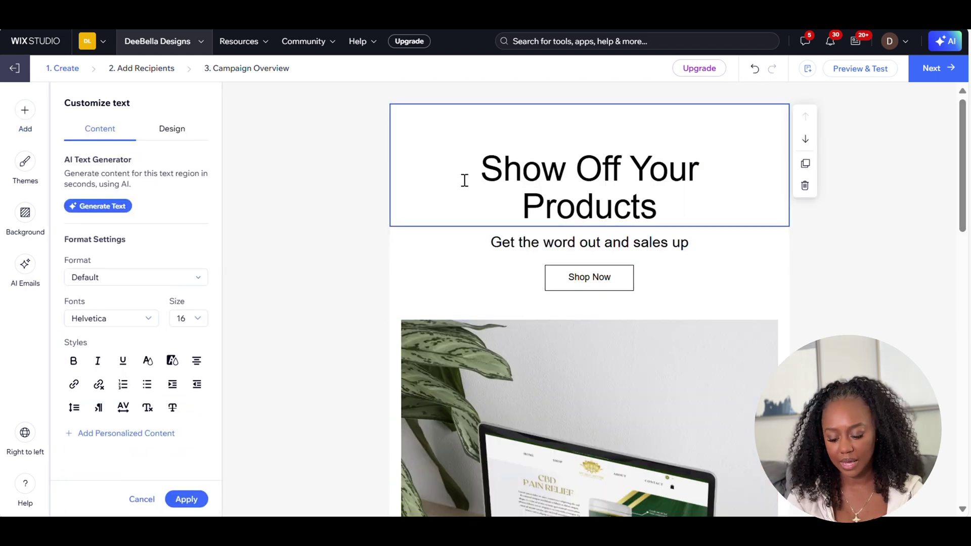
pyautogui.click(808, 139)
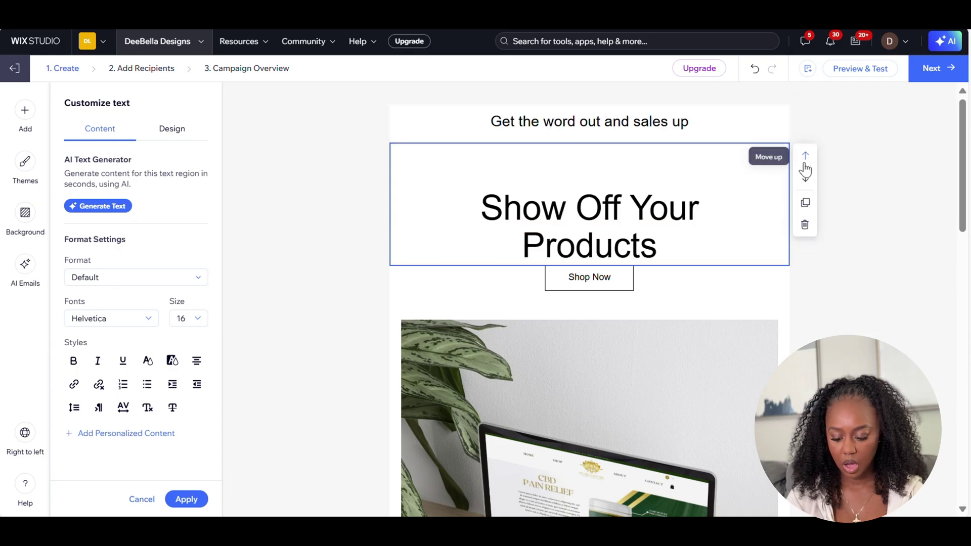
pyautogui.click(806, 184)
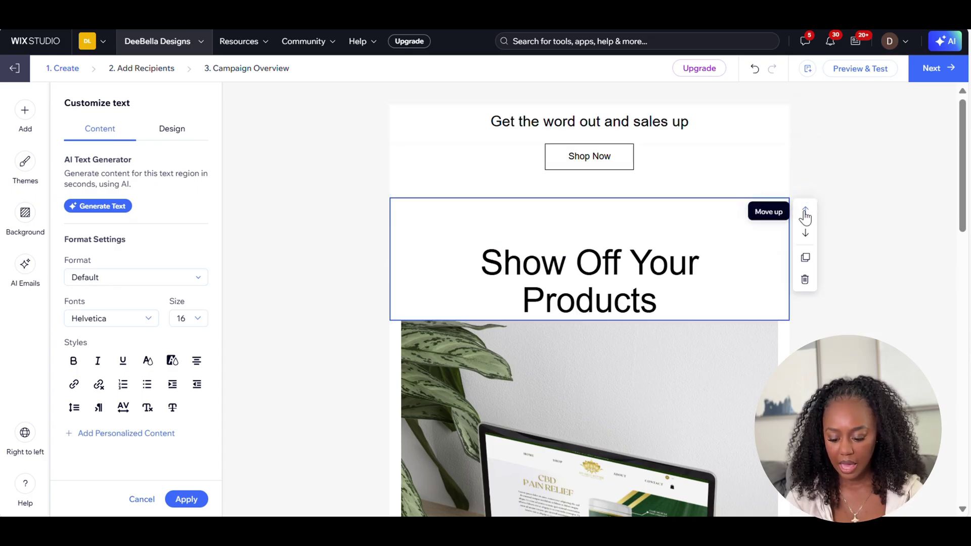
pyautogui.click(806, 210)
pyautogui.click(809, 151)
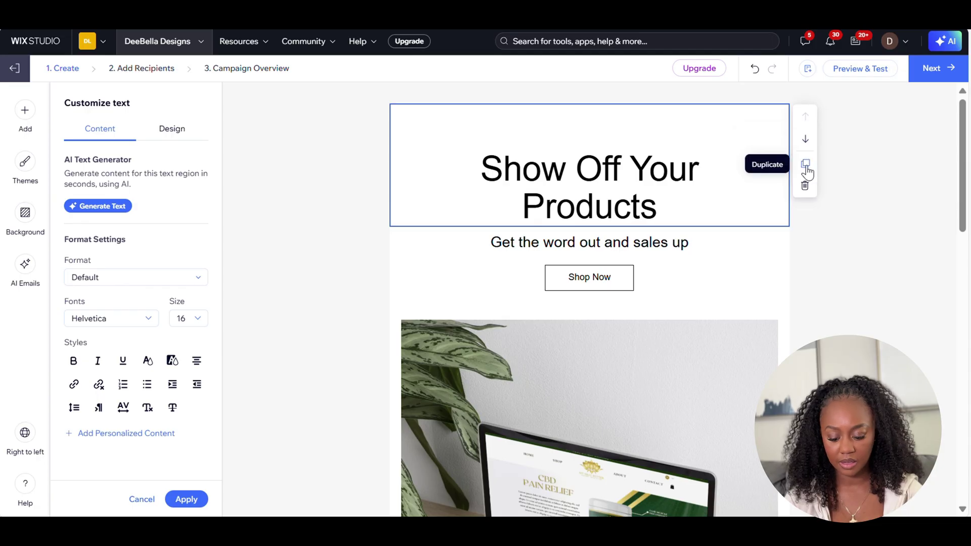
# - Duplicate the "Show Off Your Products" heading and delete the copy
pyautogui.click(806, 166)
pyautogui.click(766, 272)
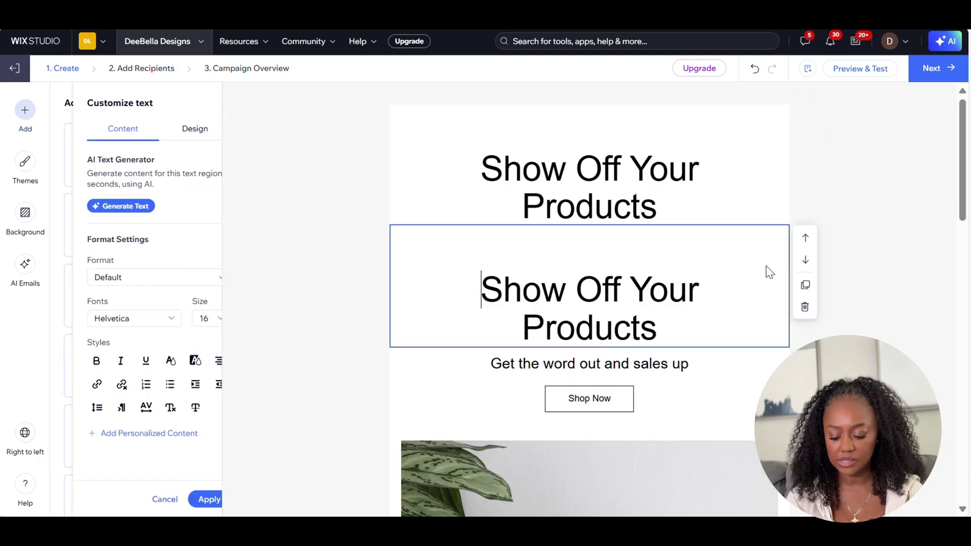
pyautogui.click(805, 306)
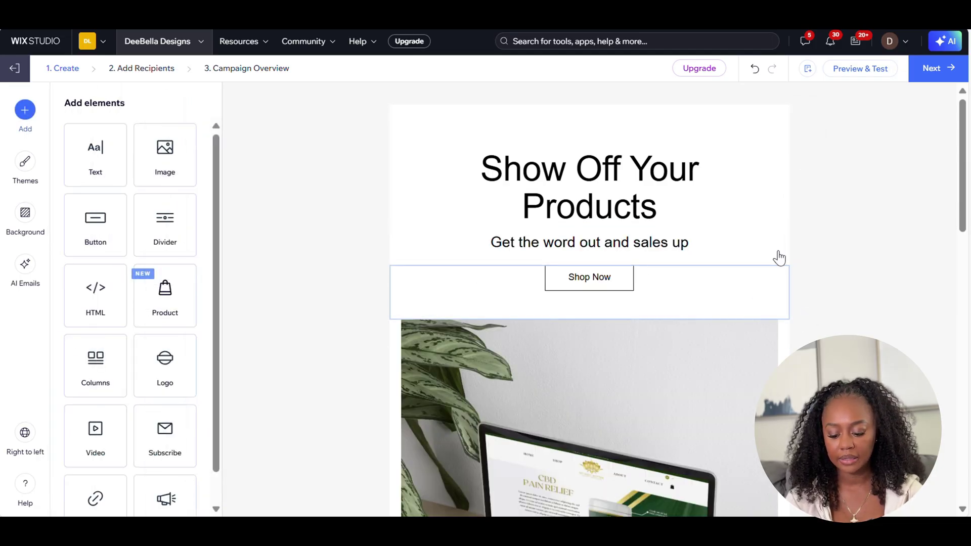
# - Delete the "Show Off Your Products" heading from the email
pyautogui.click(756, 193)
pyautogui.click(805, 187)
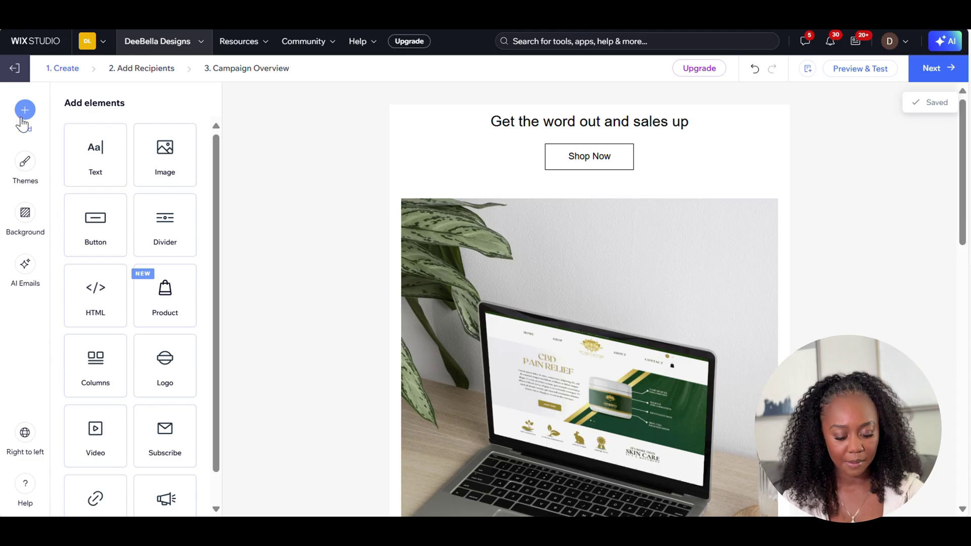
# - Try the Craft, Elegant and Decorative themes on the email
pyautogui.click(25, 161)
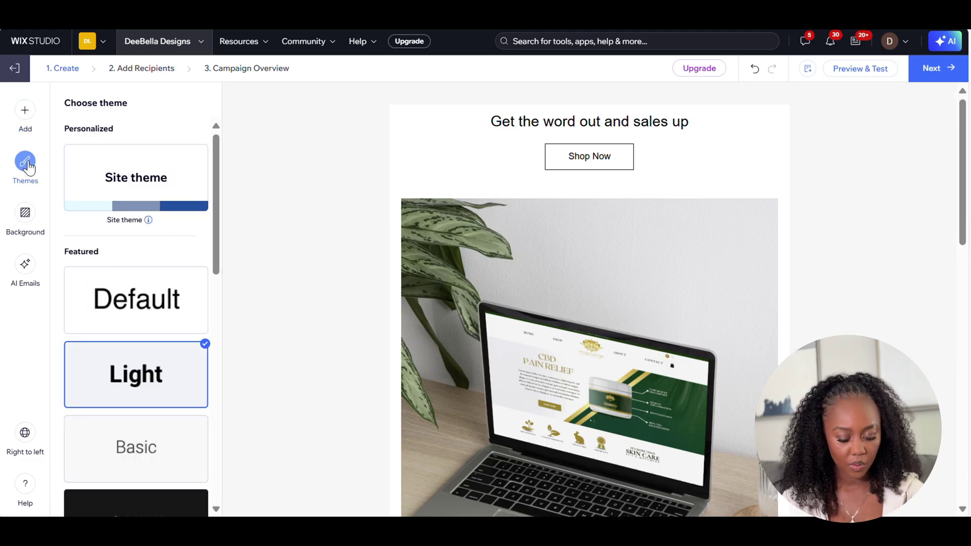
pyautogui.moveTo(217, 146); pyautogui.dragTo(190, 373)
pyautogui.click(163, 336)
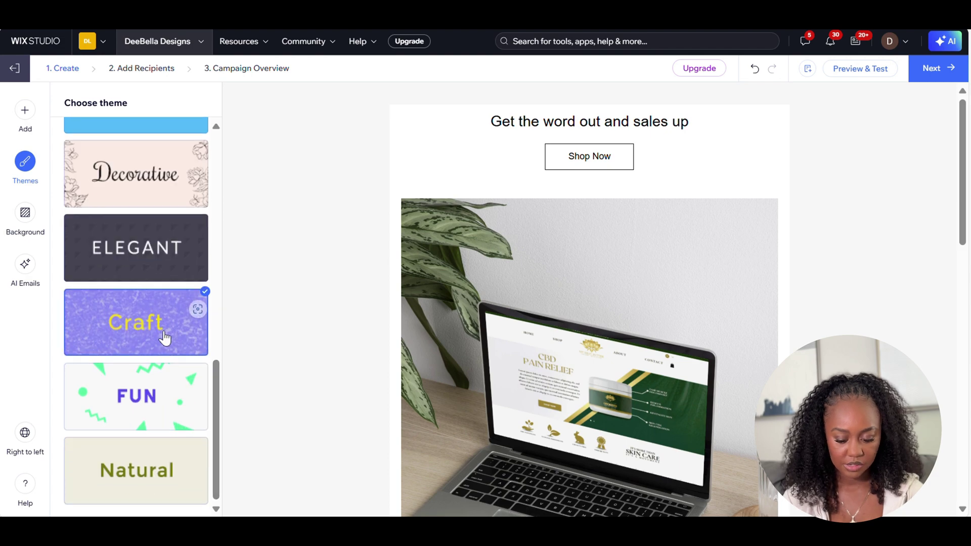
pyautogui.click(144, 249)
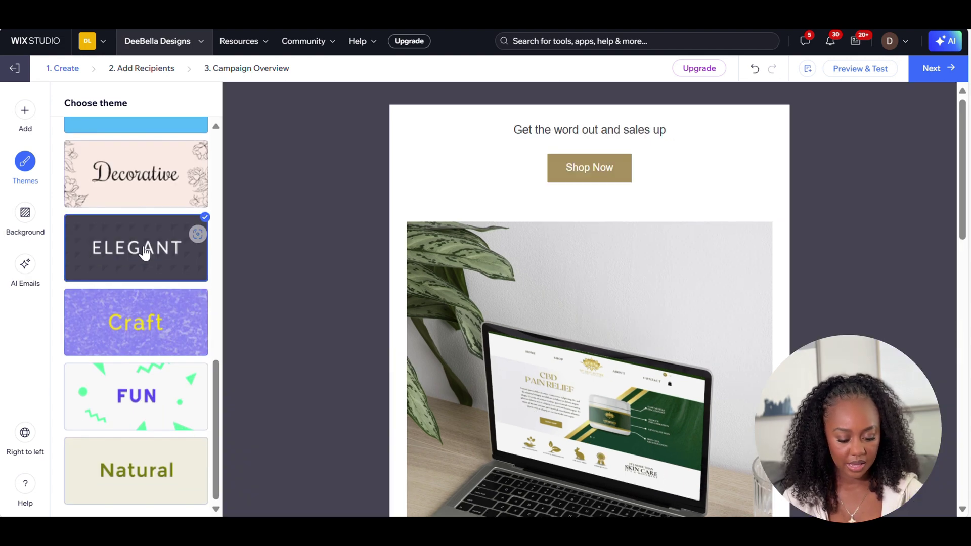
pyautogui.click(159, 163)
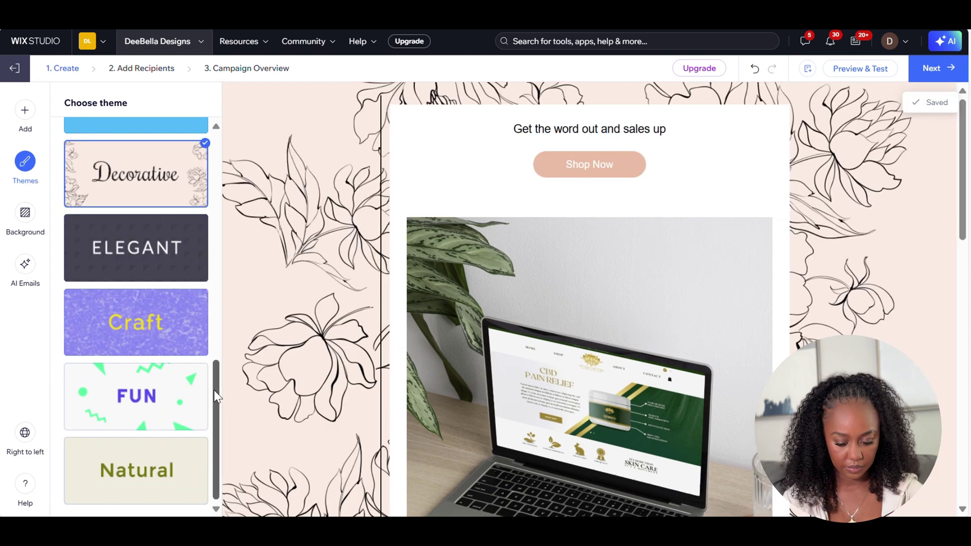
# - Preview the personalized Site theme on the email and apply the featured Default theme
pyautogui.moveTo(214, 390); pyautogui.dragTo(218, 167)
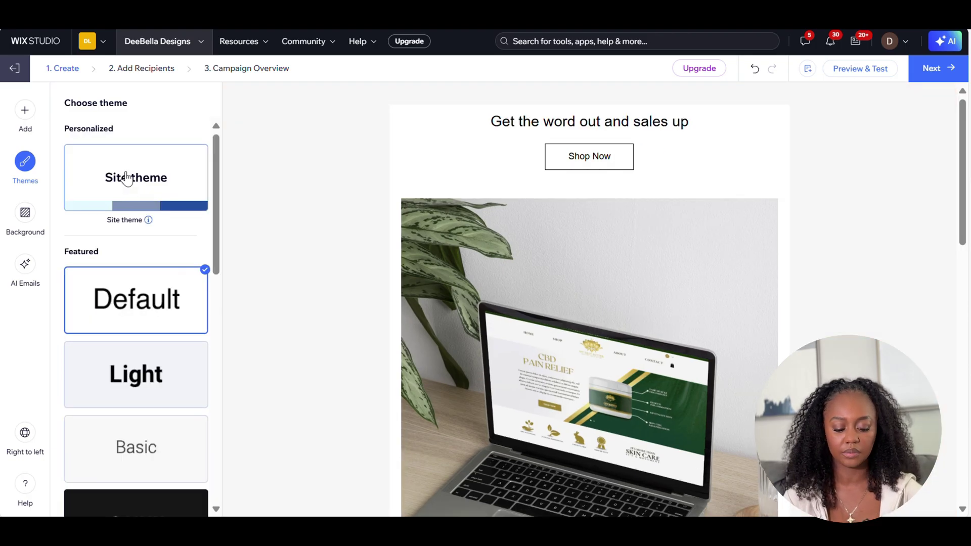
pyautogui.click(123, 198)
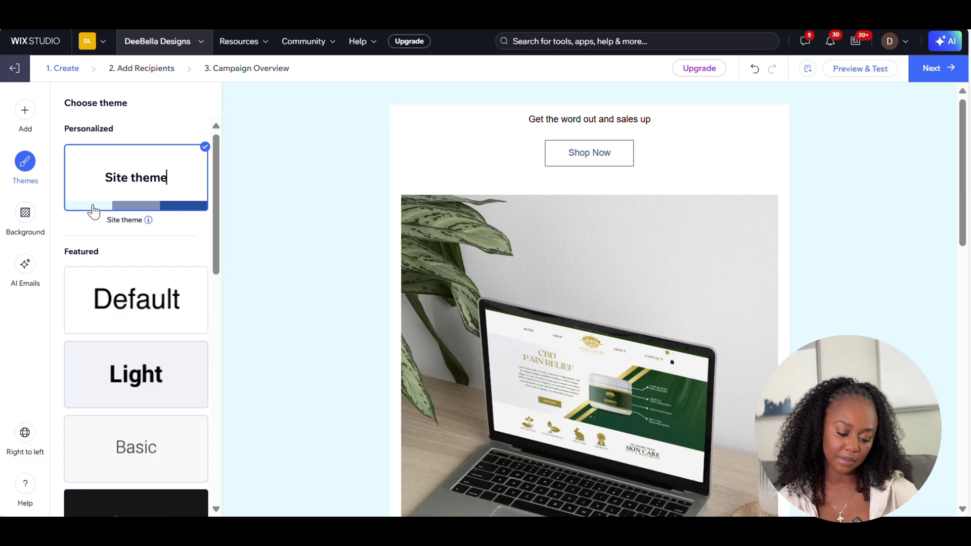
pyautogui.click(165, 303)
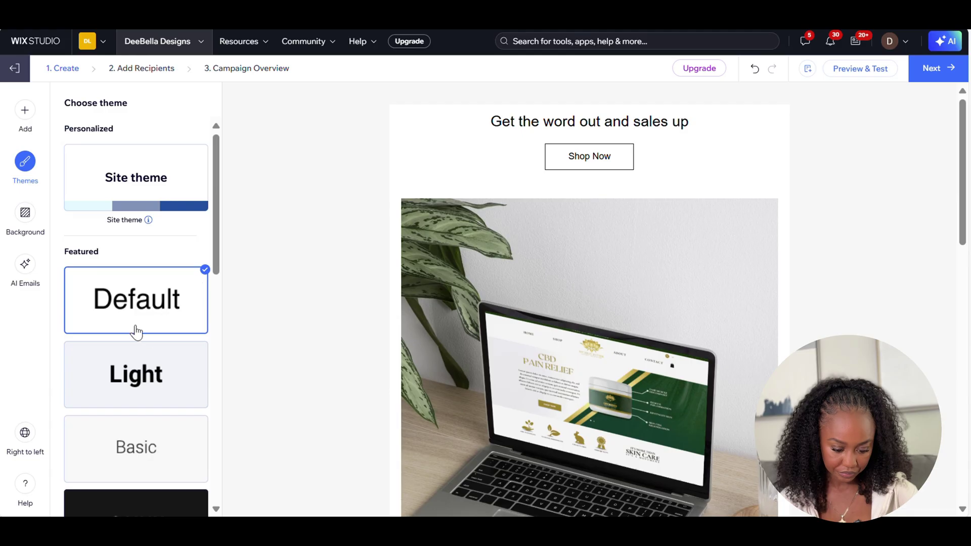
# - View the background colors, patterns and images available for the email
pyautogui.click(25, 213)
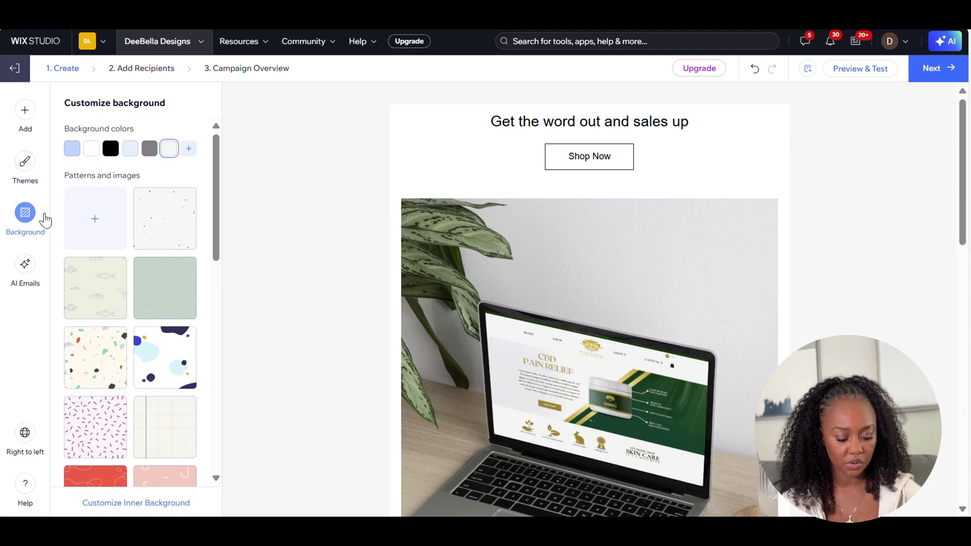
pyautogui.moveTo(216, 147); pyautogui.dragTo(232, 214)
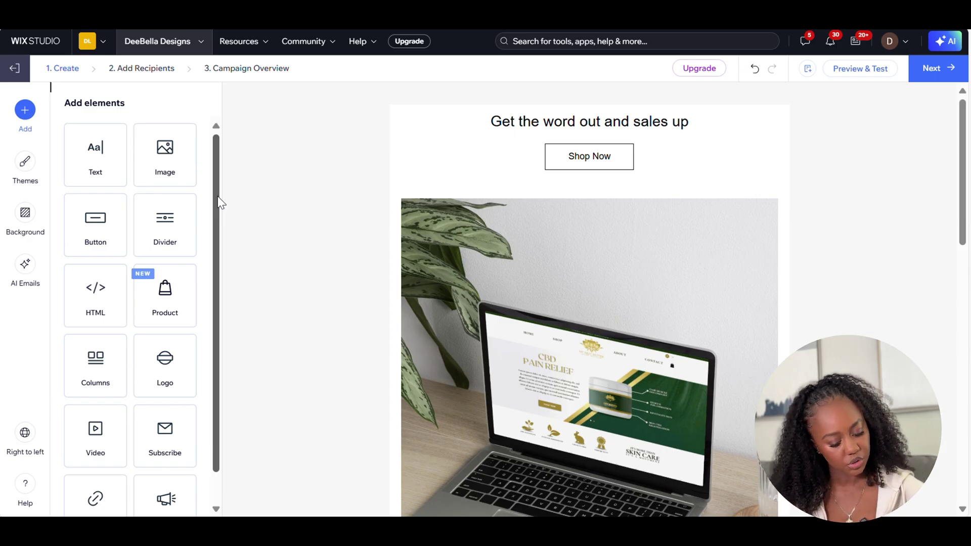
# - Add a columns element to the email and try its two-column presets with images only, buttons only and text only
pyautogui.scroll(-1, 219, 199)
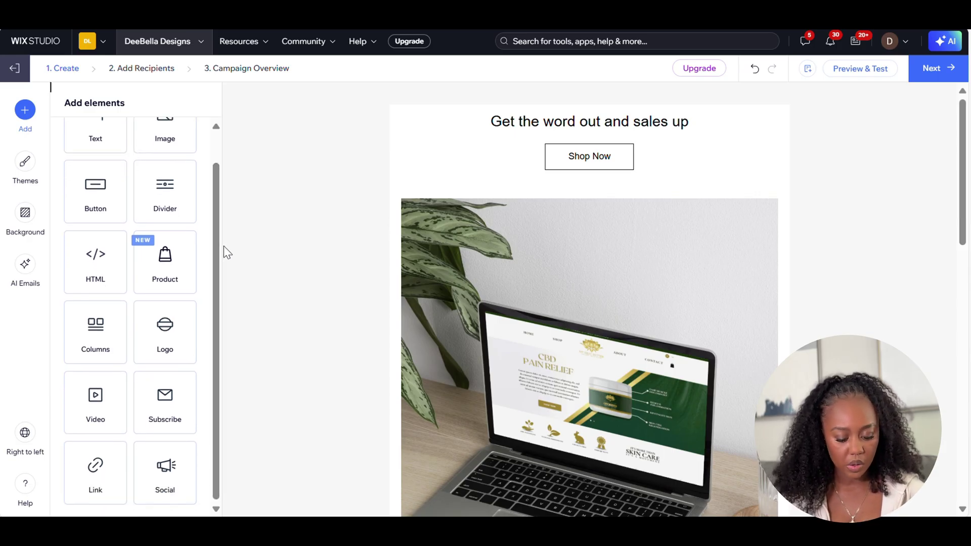
pyautogui.click(96, 334)
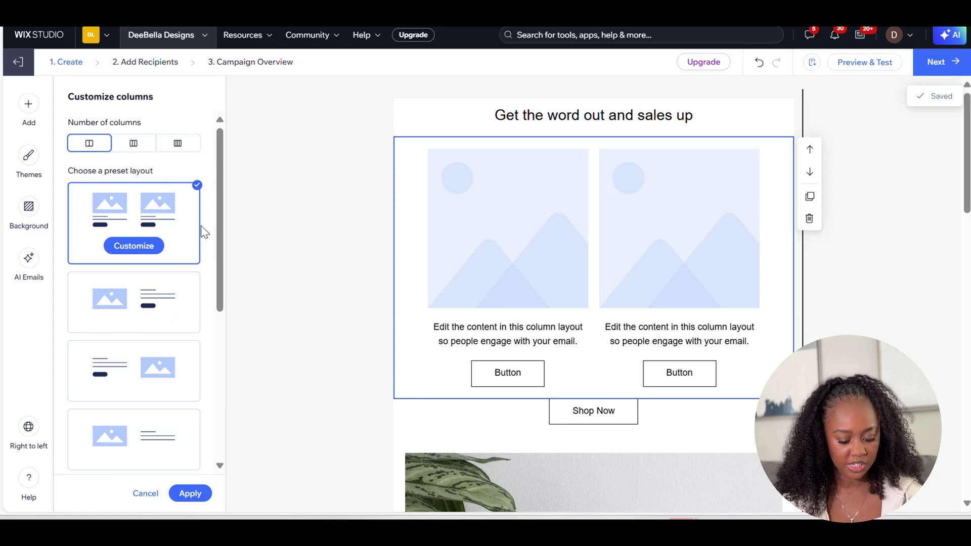
pyautogui.scroll(-5, 167, 314)
pyautogui.click(135, 303)
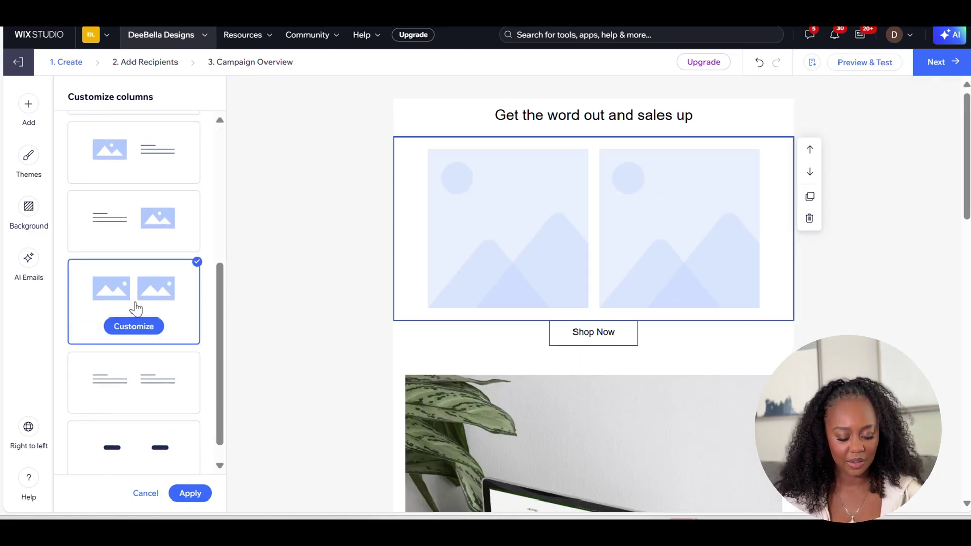
pyautogui.click(158, 435)
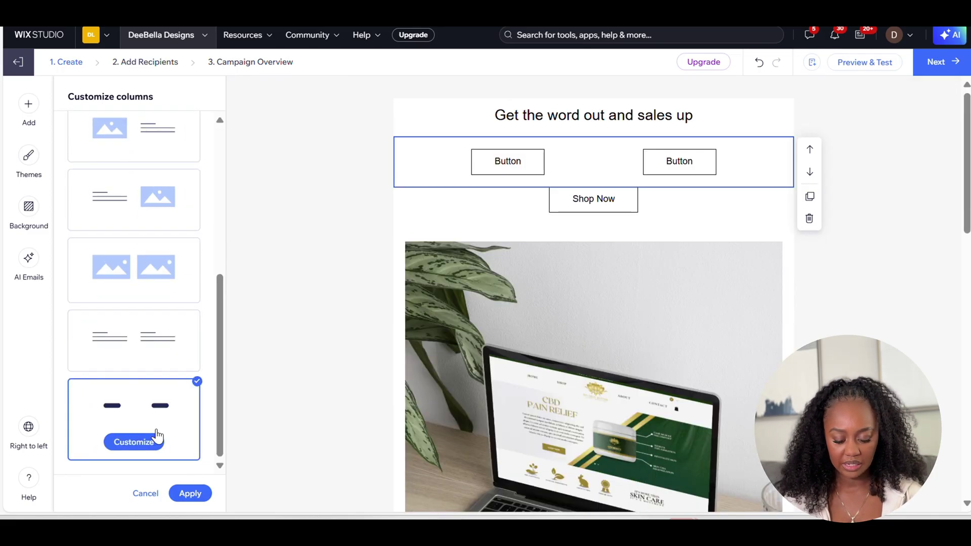
pyautogui.click(149, 355)
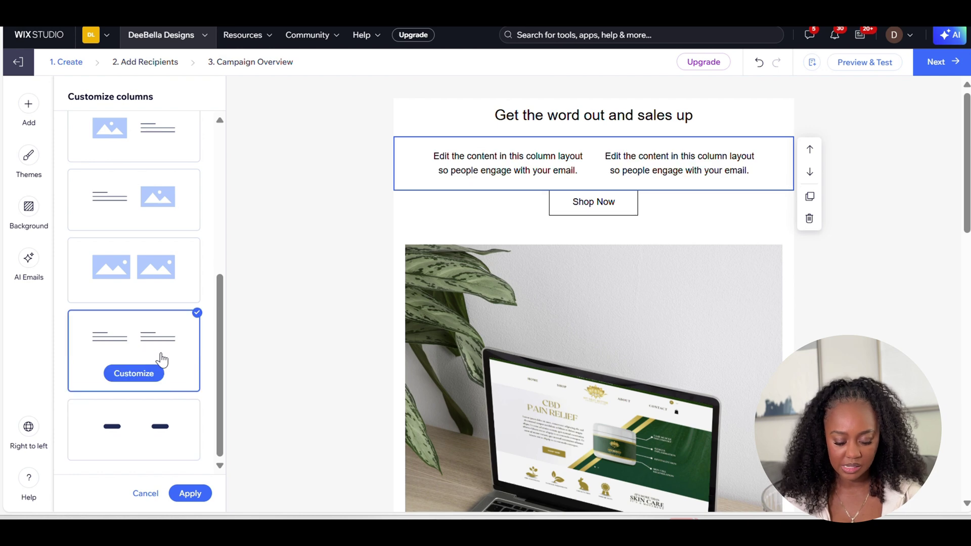
pyautogui.click(146, 373)
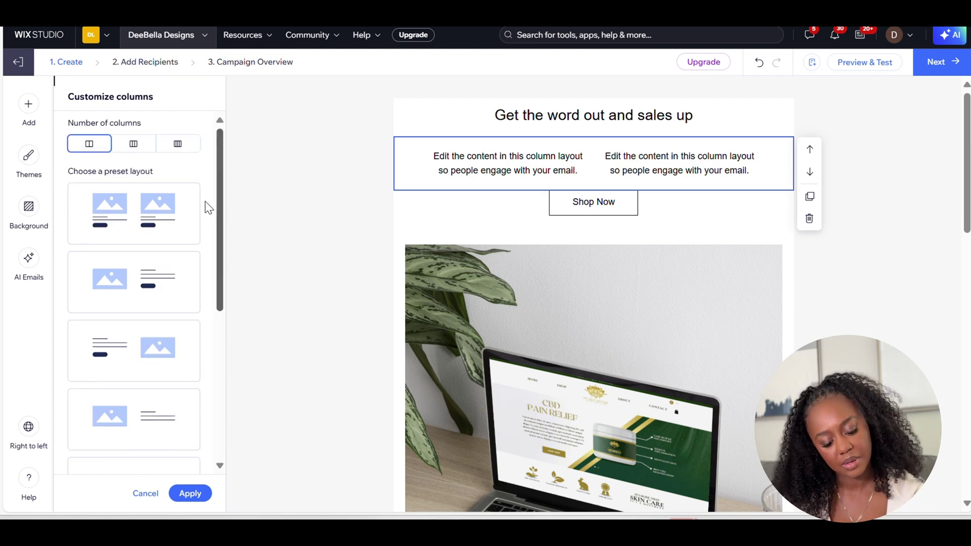
# - Switch the columns element to three columns and try the text-only and button-only presets
pyautogui.click(135, 146)
pyautogui.click(89, 144)
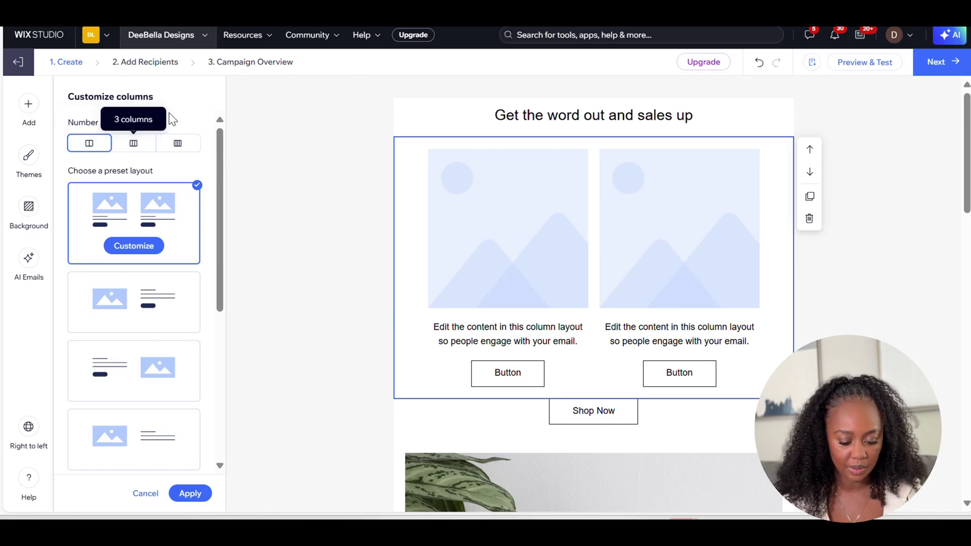
pyautogui.click(133, 143)
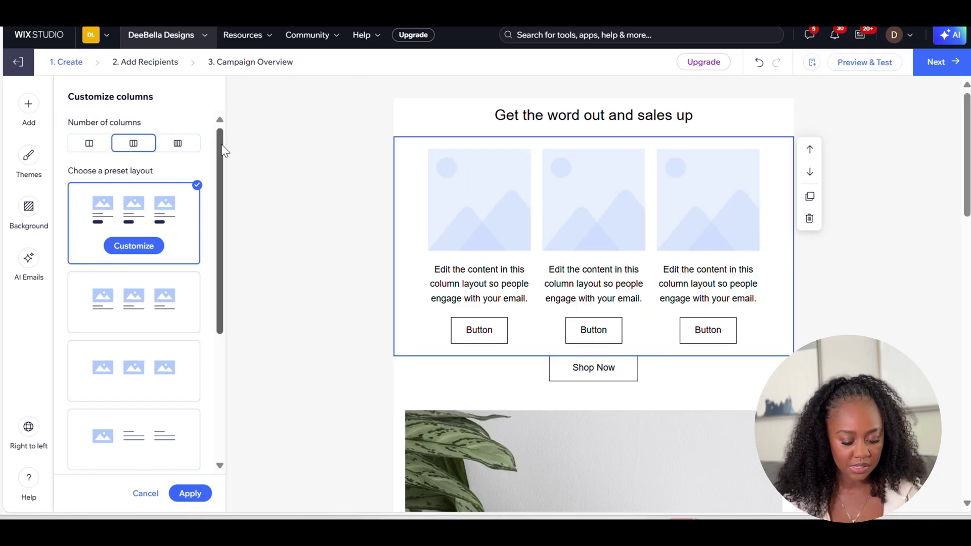
pyautogui.scroll(-5, 203, 331)
pyautogui.click(175, 364)
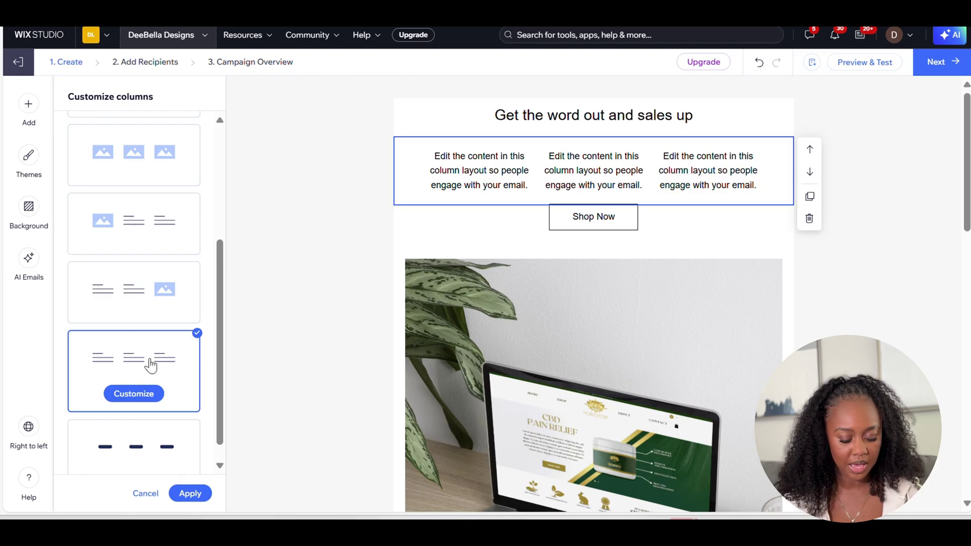
pyautogui.click(145, 441)
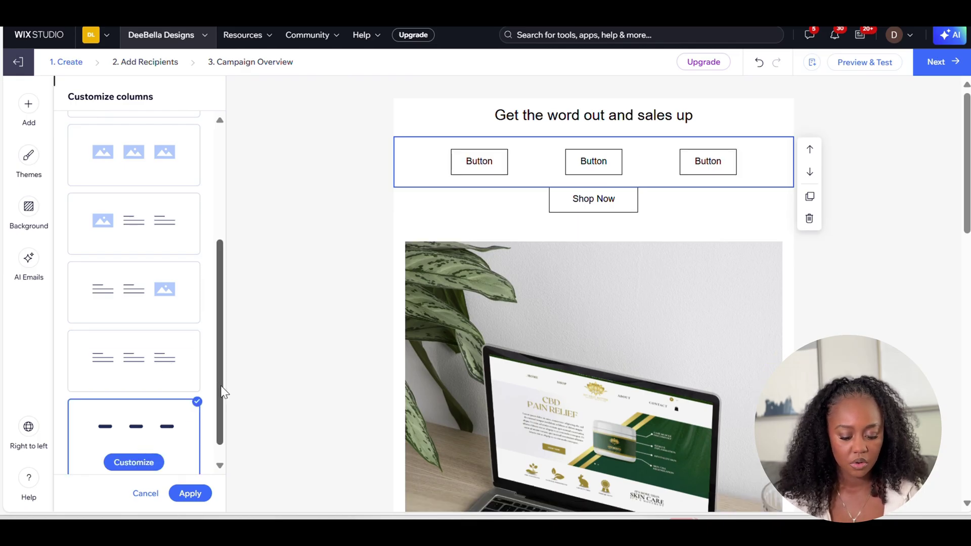
# - Try the four-column layout, look through its presets and leave the columns element without applying it
pyautogui.scroll(10, 223, 392)
pyautogui.click(180, 147)
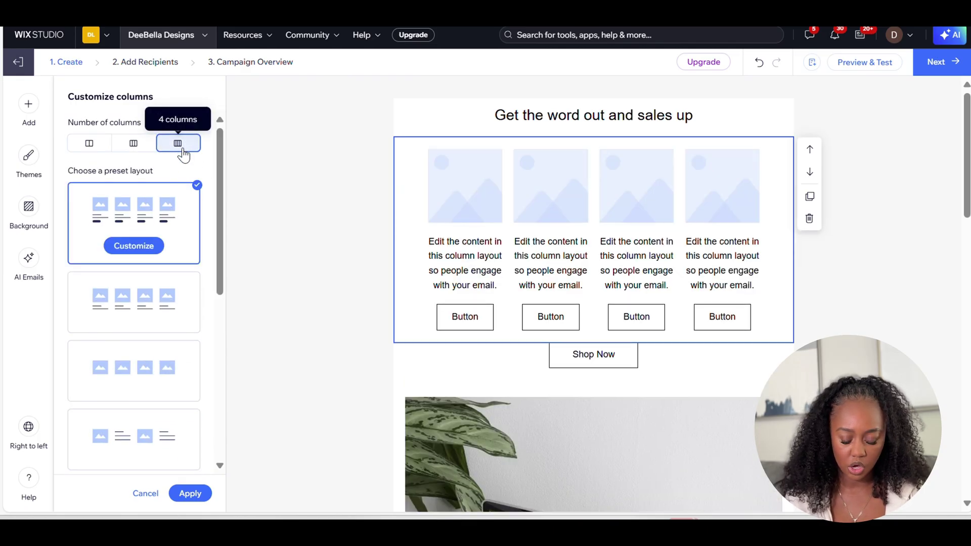
pyautogui.moveTo(217, 174); pyautogui.dragTo(193, 407)
pyautogui.click(373, 235)
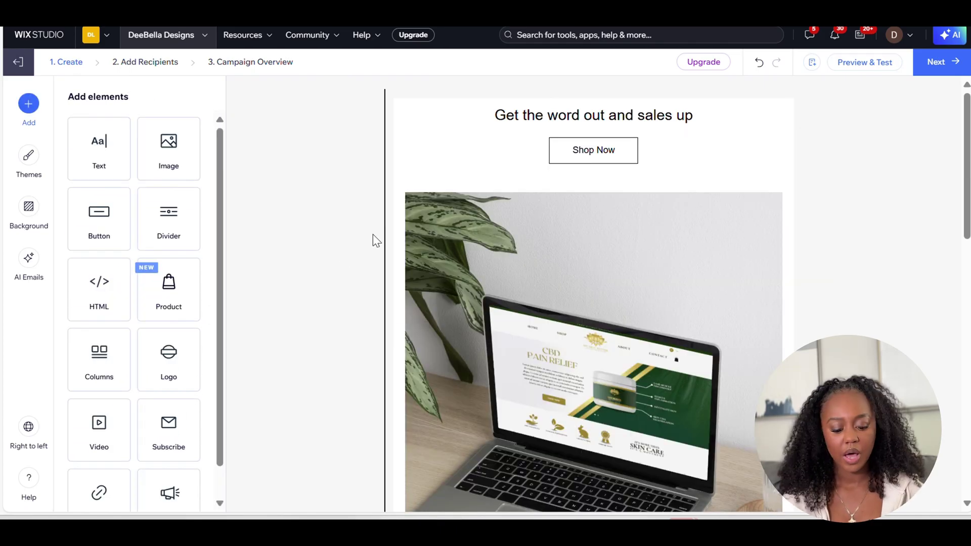
# - Replace the "Get the word out and sales up" heading with "This is a title for your email!"
pyautogui.click(478, 126)
pyautogui.click(520, 116)
pyautogui.tripleClick(520, 118)
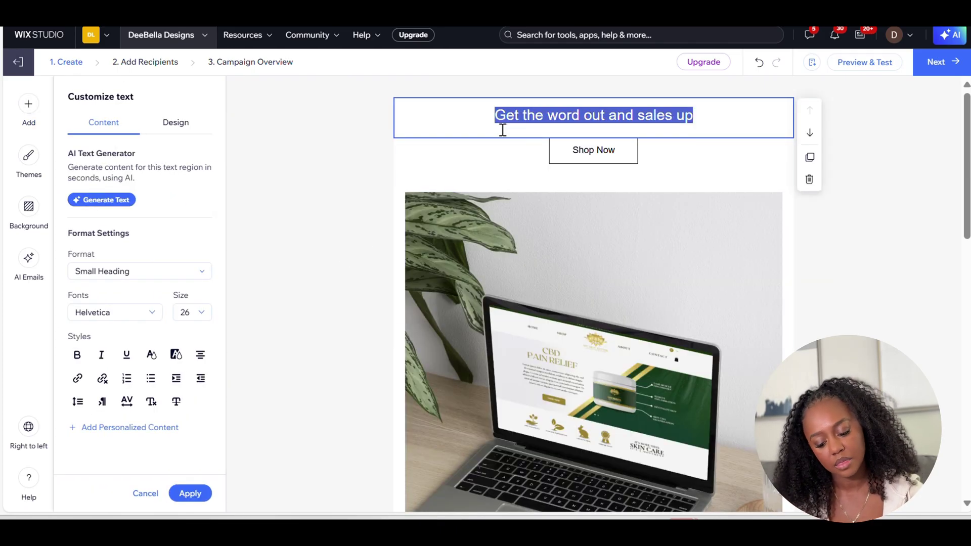
pyautogui.click(503, 130)
pyautogui.click(434, 145)
pyautogui.click(491, 114)
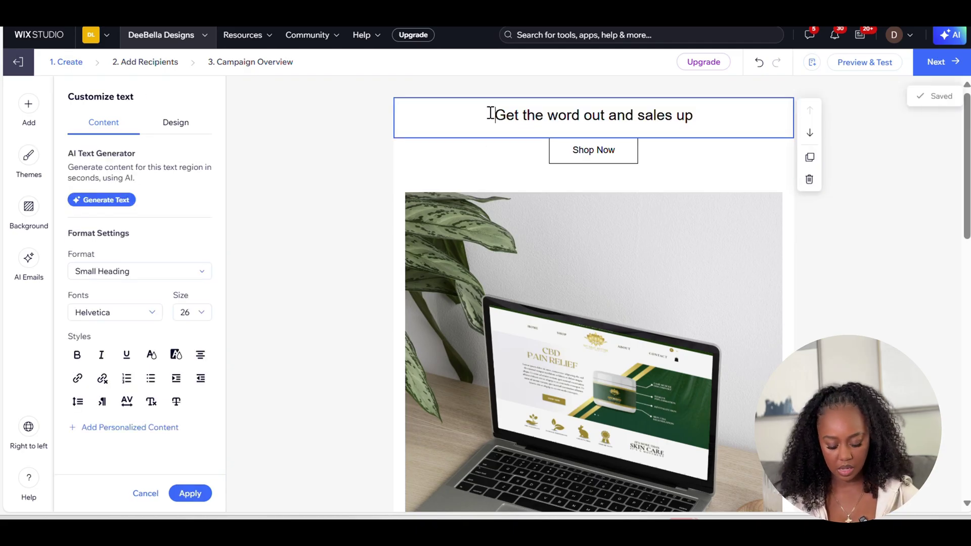
pyautogui.tripleClick(496, 116)
pyautogui.write('This')
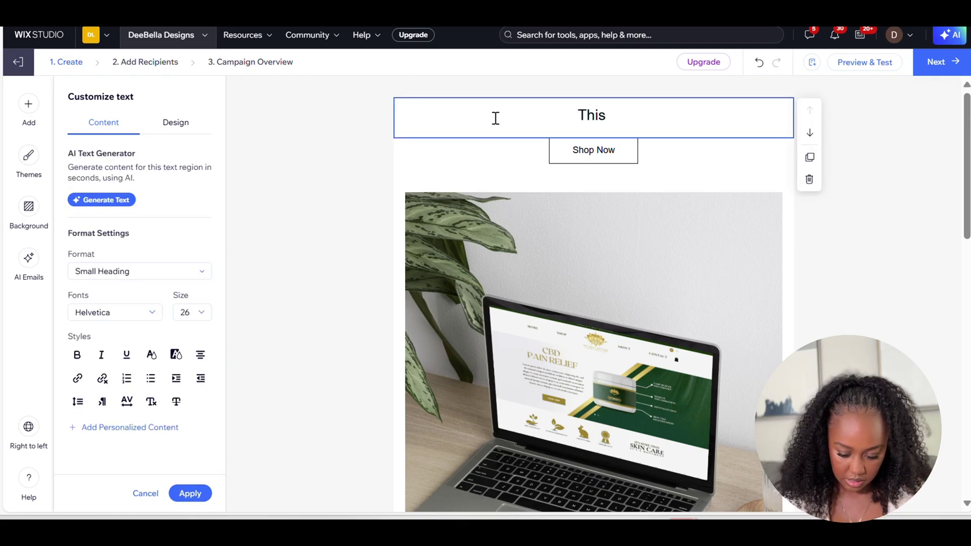
pyautogui.write(' is a title fo')
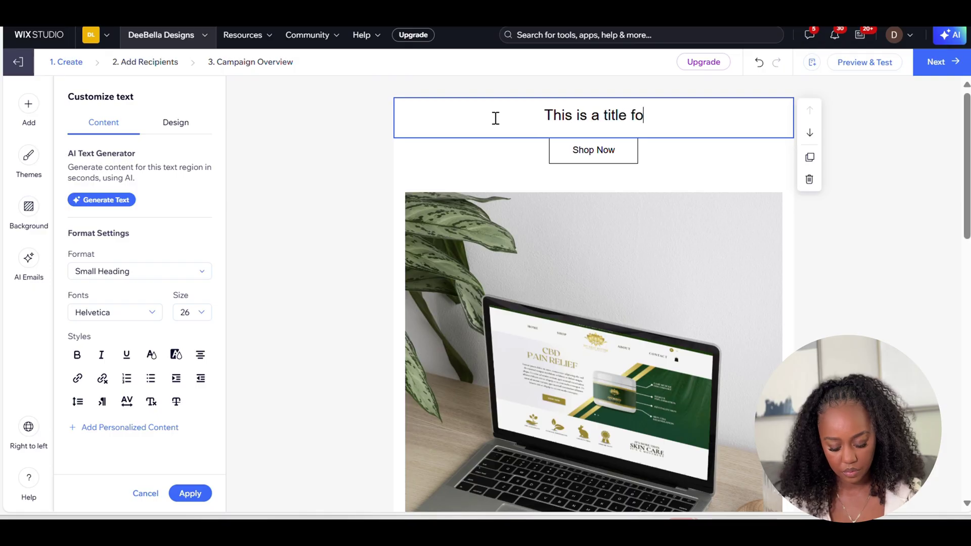
pyautogui.write('r your email!')
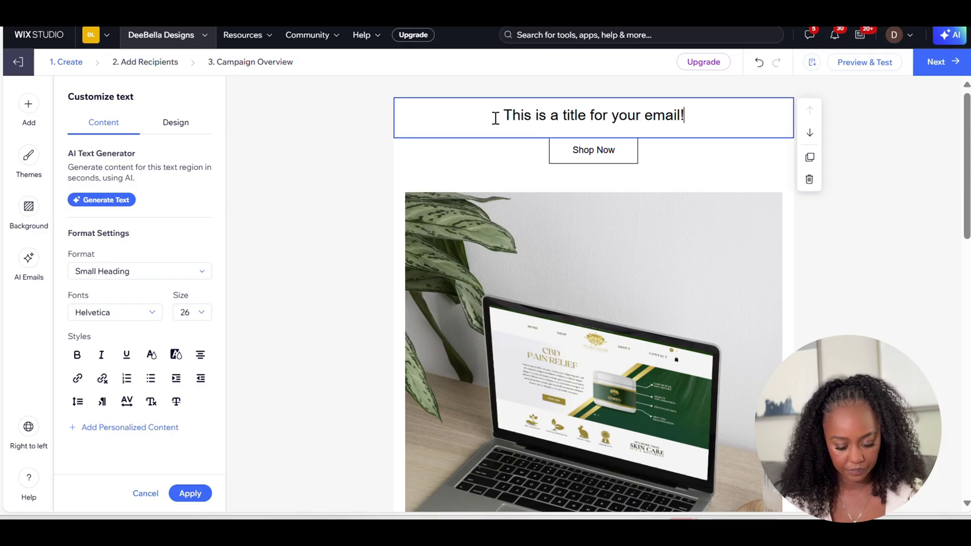
pyautogui.tripleClick(562, 118)
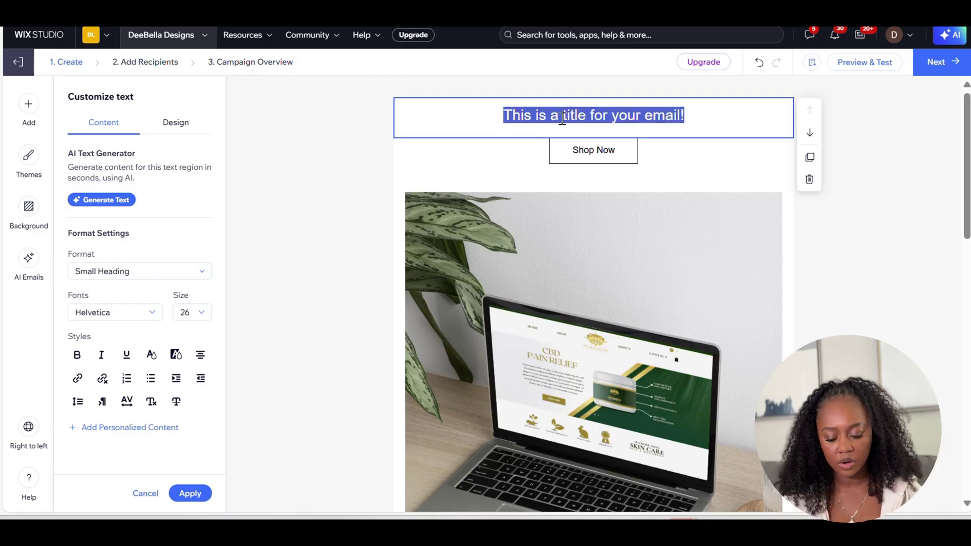
pyautogui.click(427, 134)
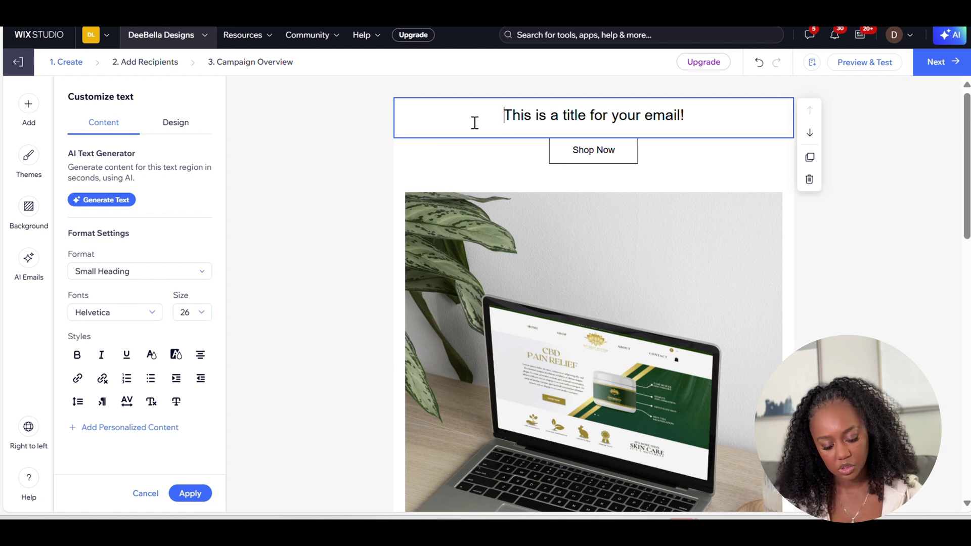
pyautogui.click(336, 171)
# - View the customization settings of the Shop Now button, the laptop image and the email title
pyautogui.click(454, 175)
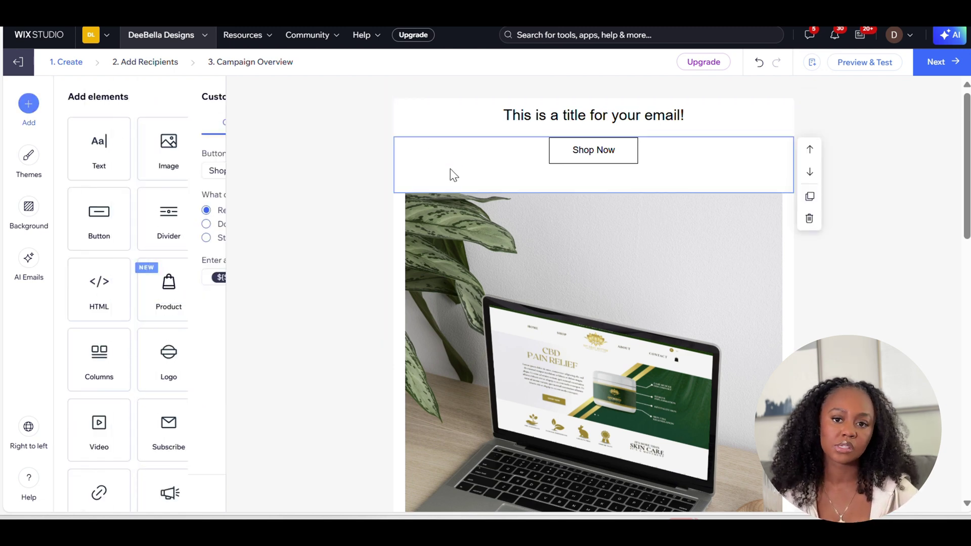
pyautogui.click(449, 246)
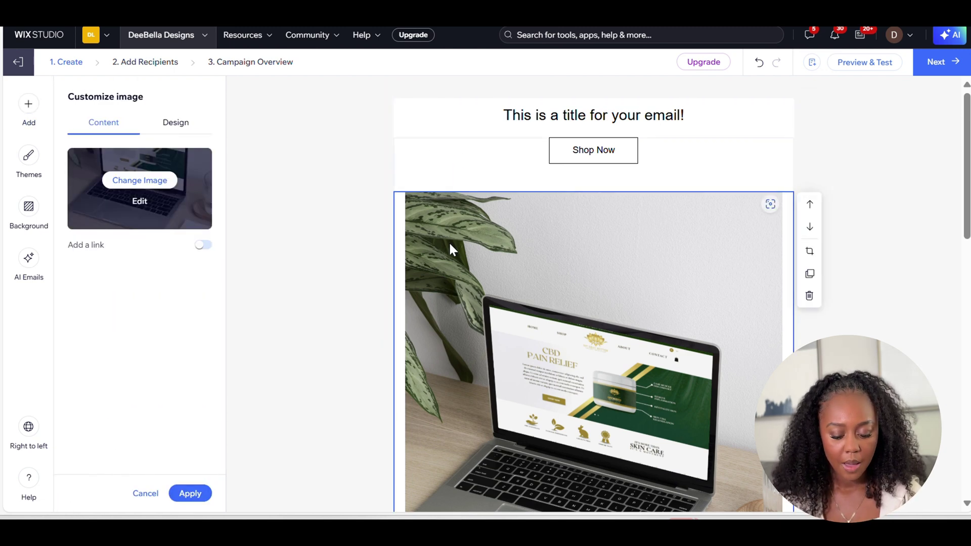
pyautogui.click(443, 117)
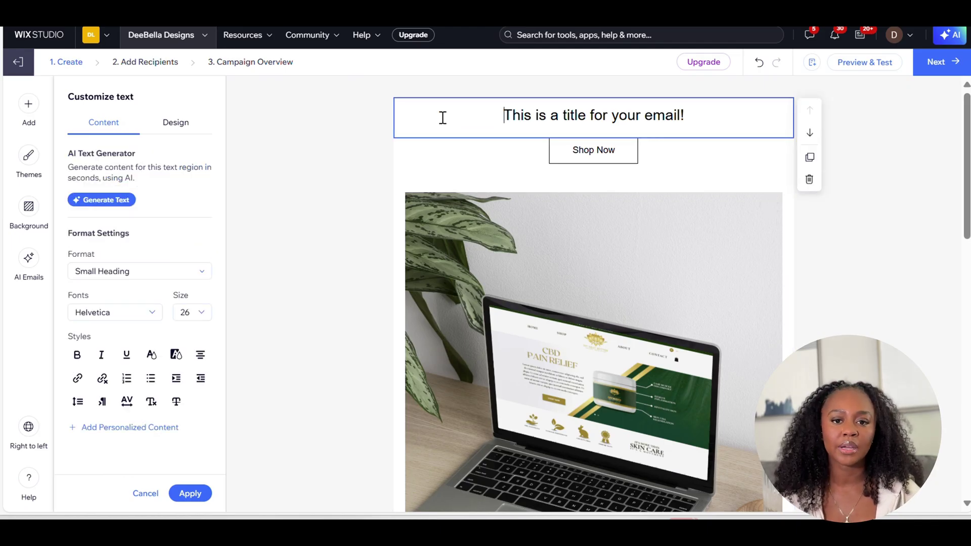
pyautogui.click(443, 166)
pyautogui.click(445, 240)
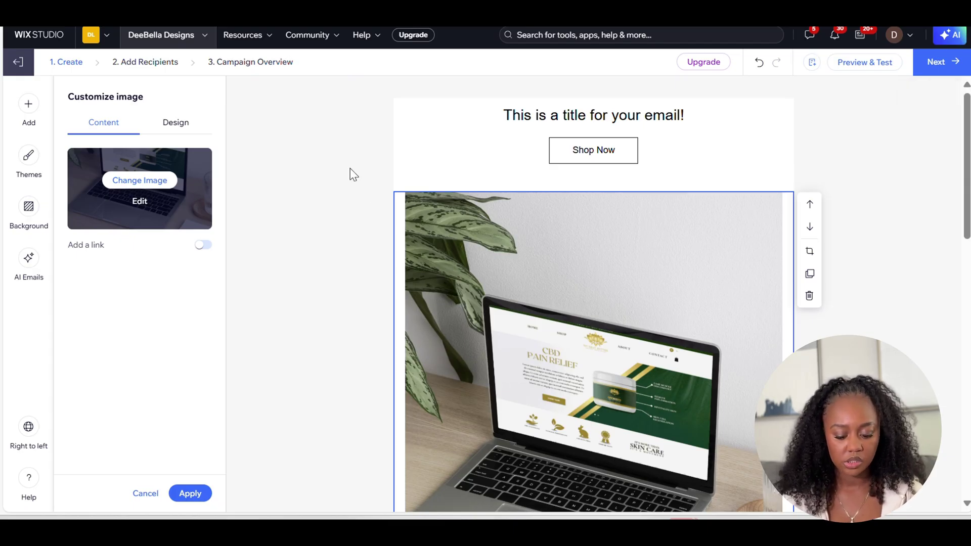
# - Try the Medium Heading, Large Paragraph, Large Heading and Default formats on the email title, and set it back to Small Heading
pyautogui.click(471, 126)
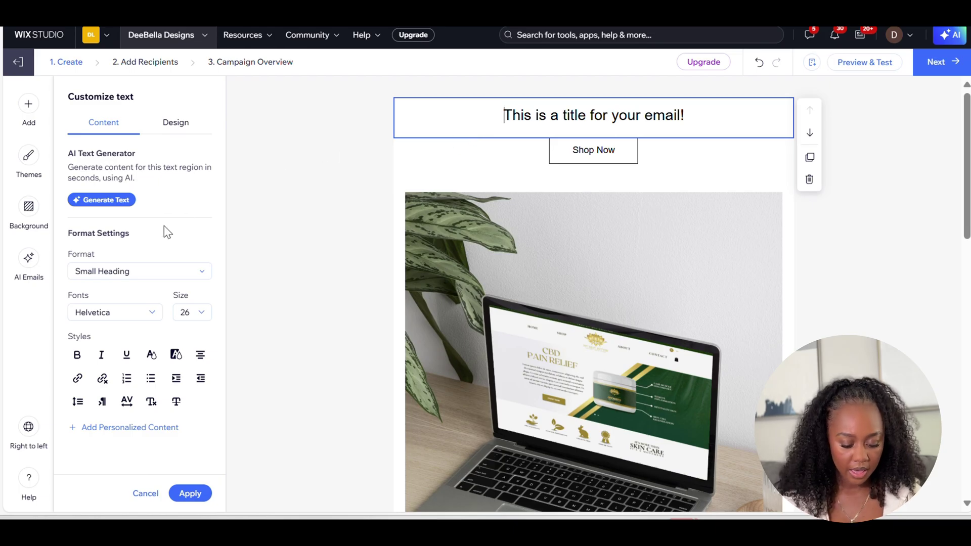
pyautogui.click(168, 273)
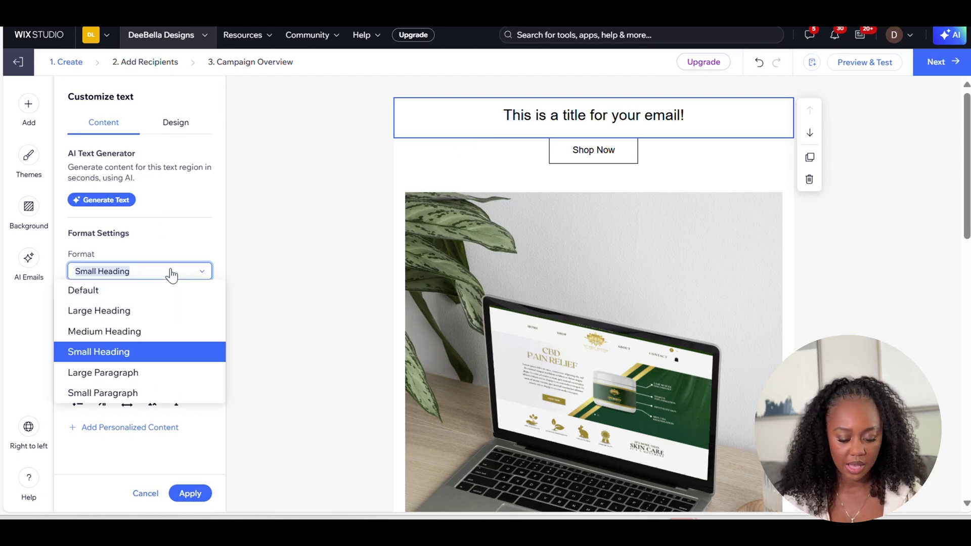
pyautogui.click(131, 331)
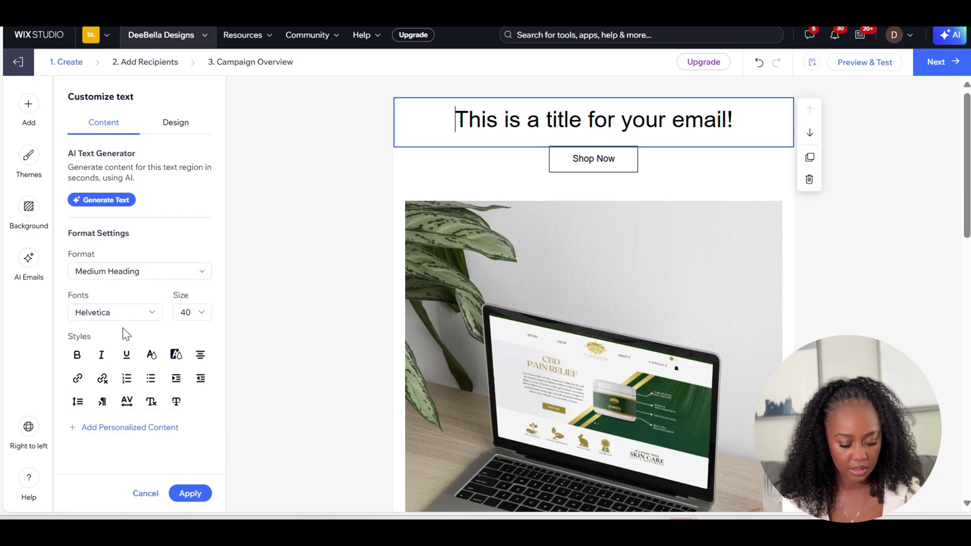
pyautogui.click(154, 271)
pyautogui.click(140, 369)
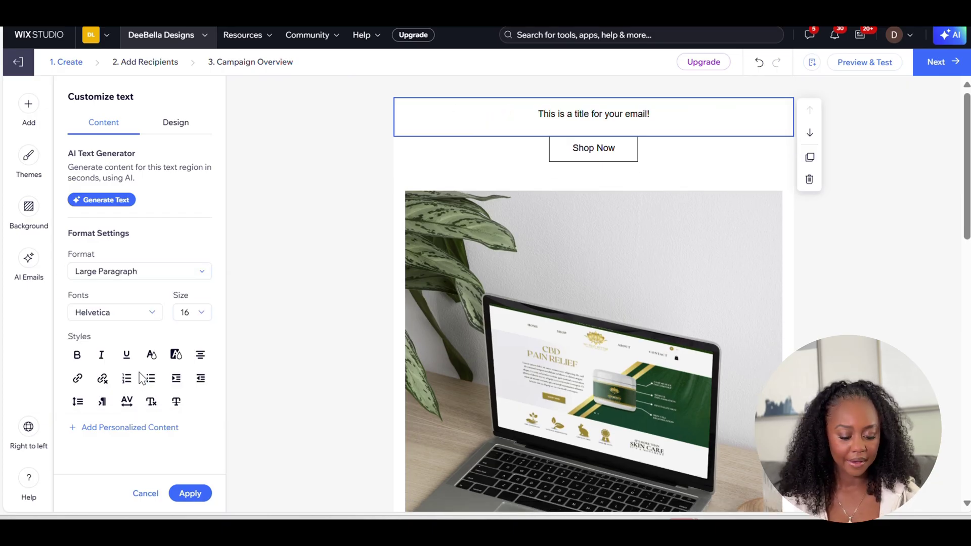
pyautogui.click(142, 273)
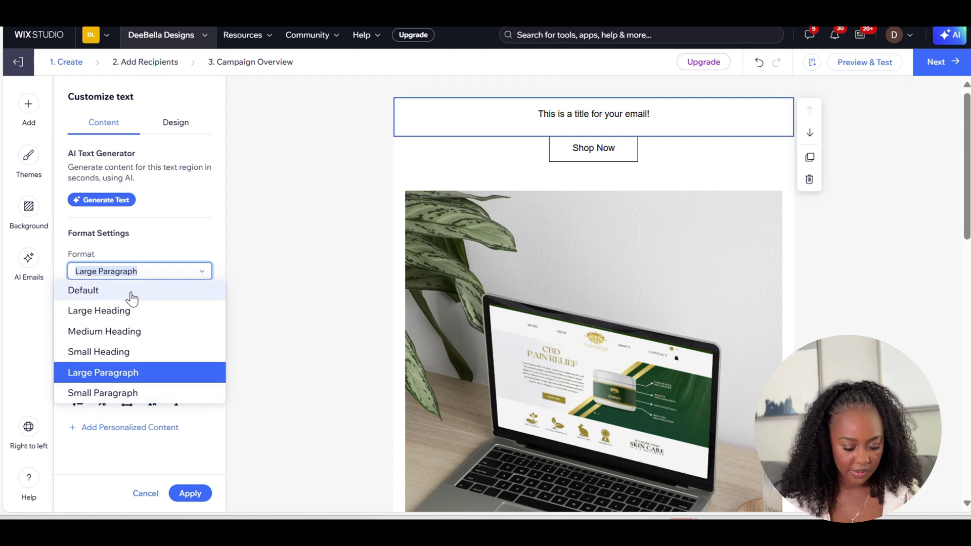
pyautogui.click(131, 310)
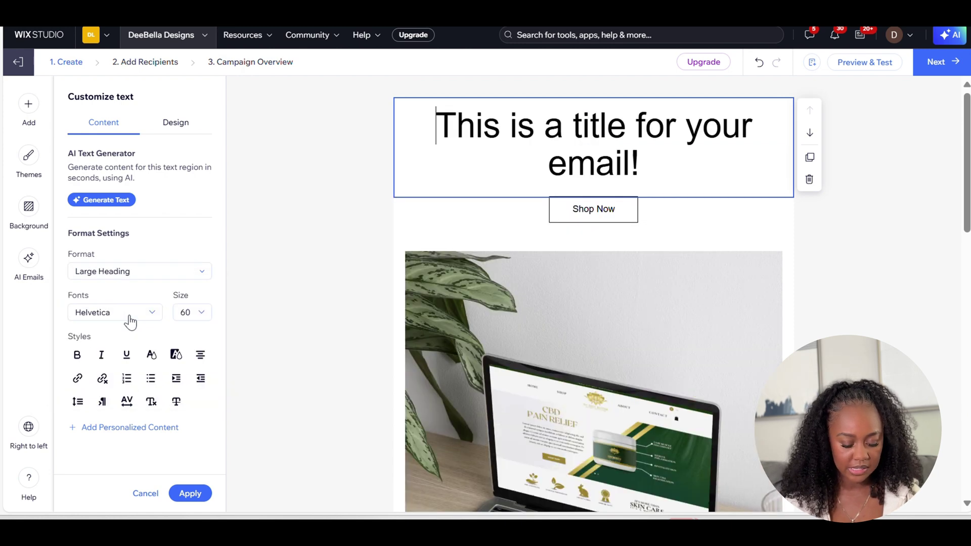
pyautogui.click(159, 268)
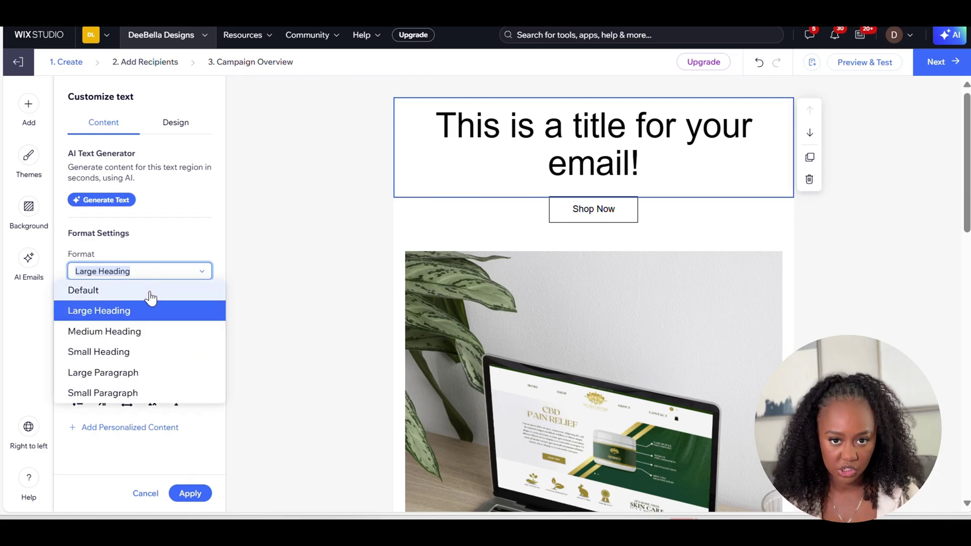
pyautogui.click(150, 291)
pyautogui.click(139, 272)
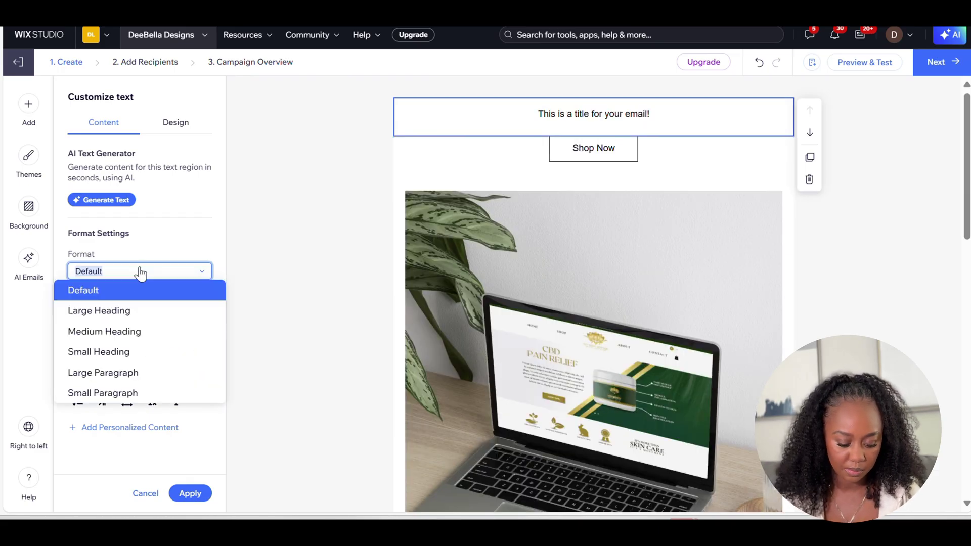
pyautogui.click(122, 350)
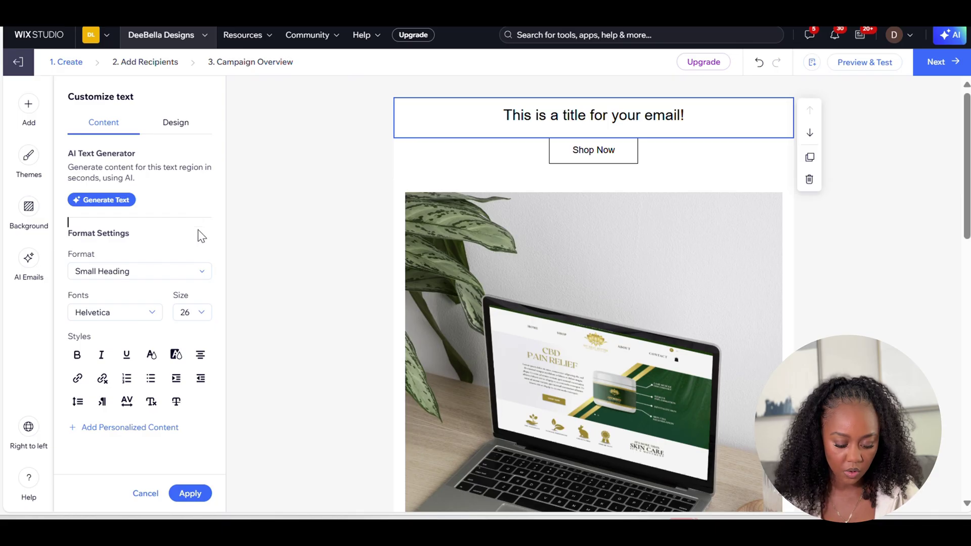
# - Personalize the email title with the Contact First Name dynamic value, using "Hey there!" as the fallback text
pyautogui.click(111, 429)
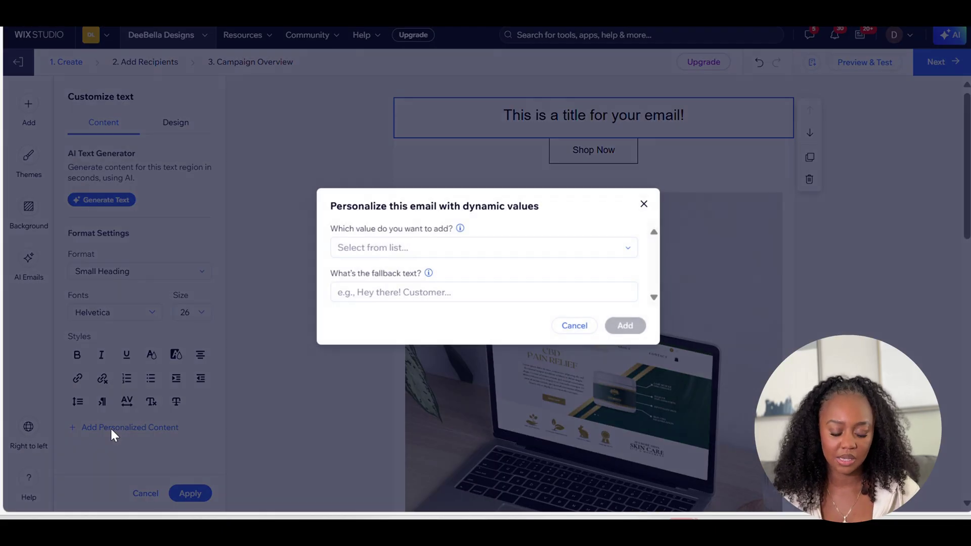
pyautogui.click(440, 246)
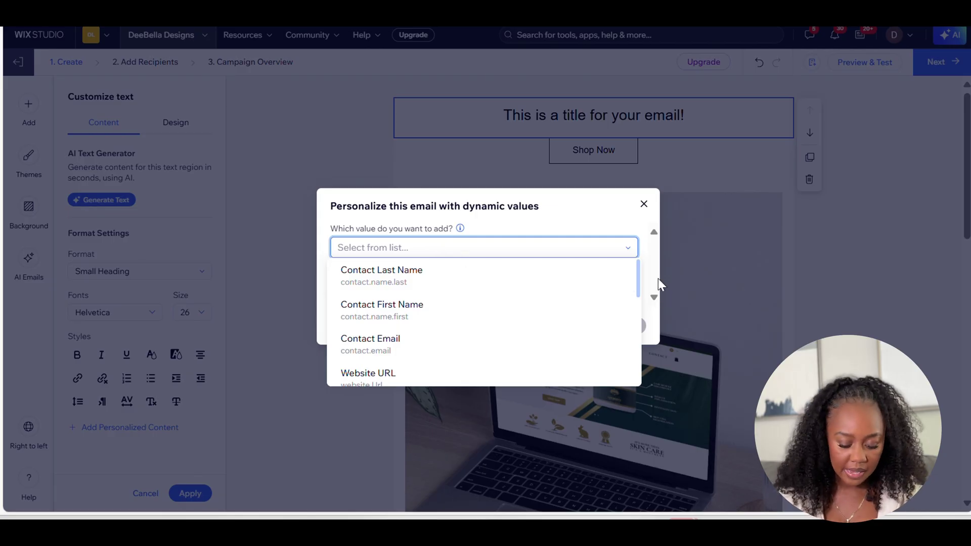
pyautogui.moveTo(639, 274); pyautogui.dragTo(640, 297)
pyautogui.scroll(-1, 642, 301)
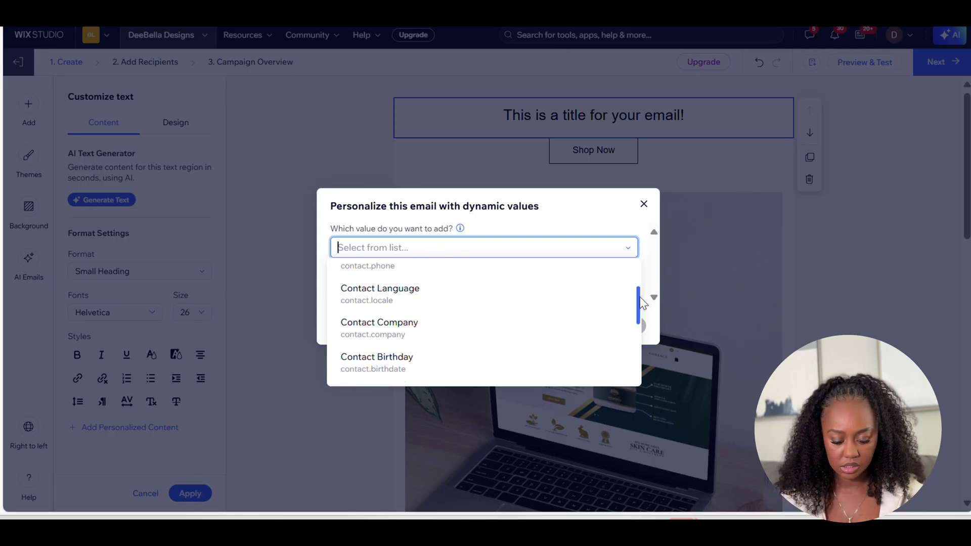
pyautogui.moveTo(641, 303); pyautogui.dragTo(642, 376)
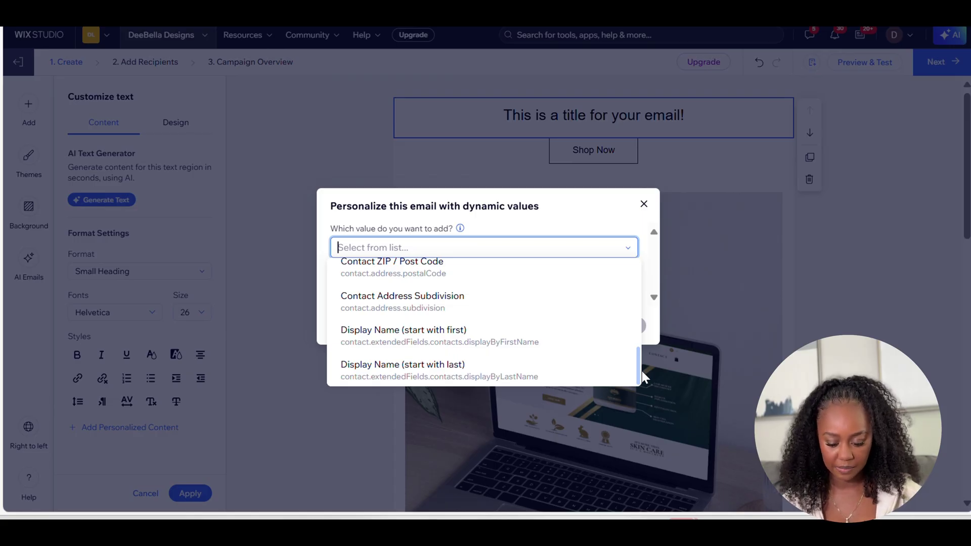
pyautogui.click(462, 304)
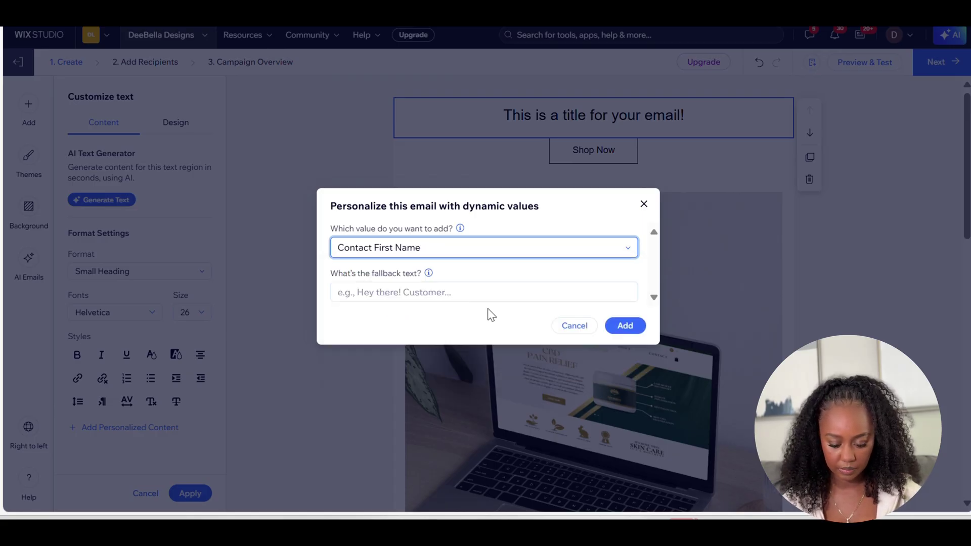
pyautogui.click(488, 285)
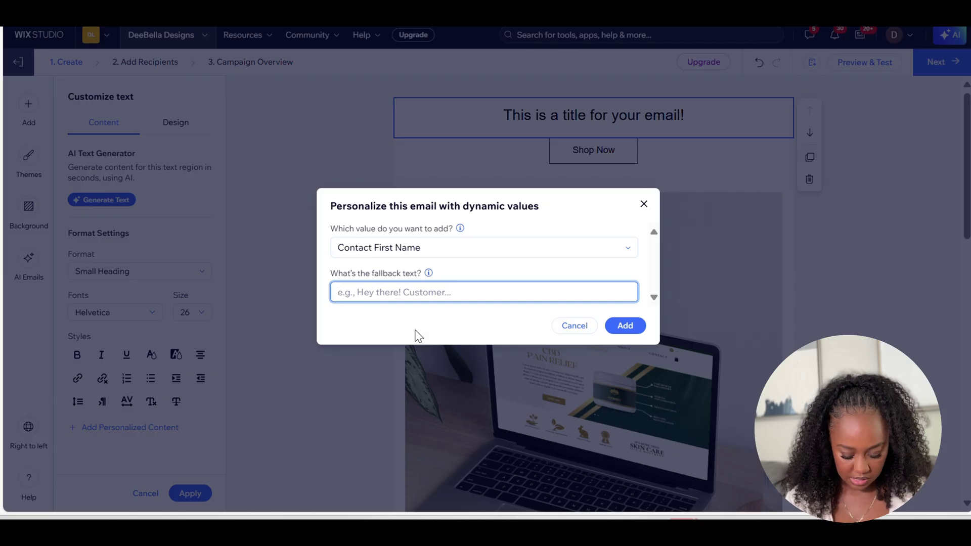
pyautogui.write('Hey the')
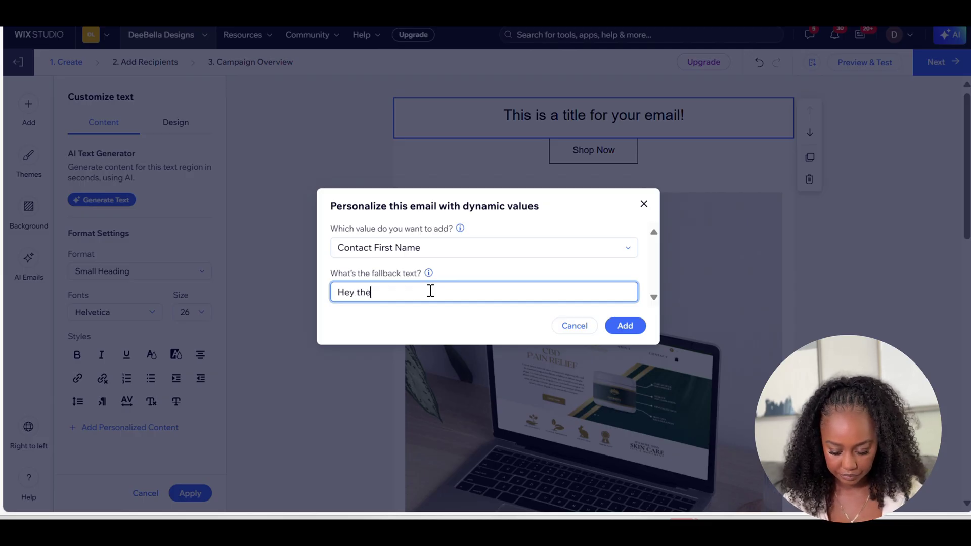
pyautogui.write('re!')
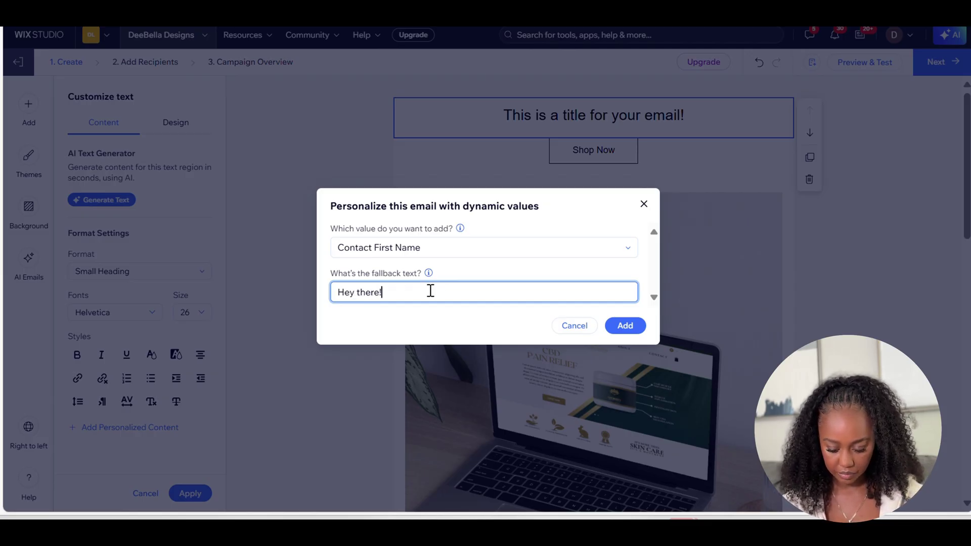
pyautogui.click(629, 329)
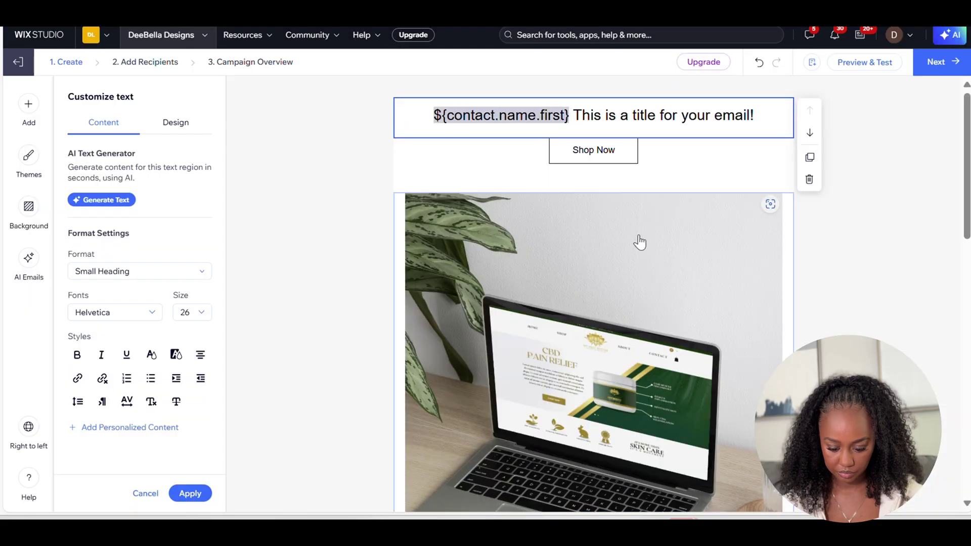
pyautogui.click(650, 169)
pyautogui.click(863, 158)
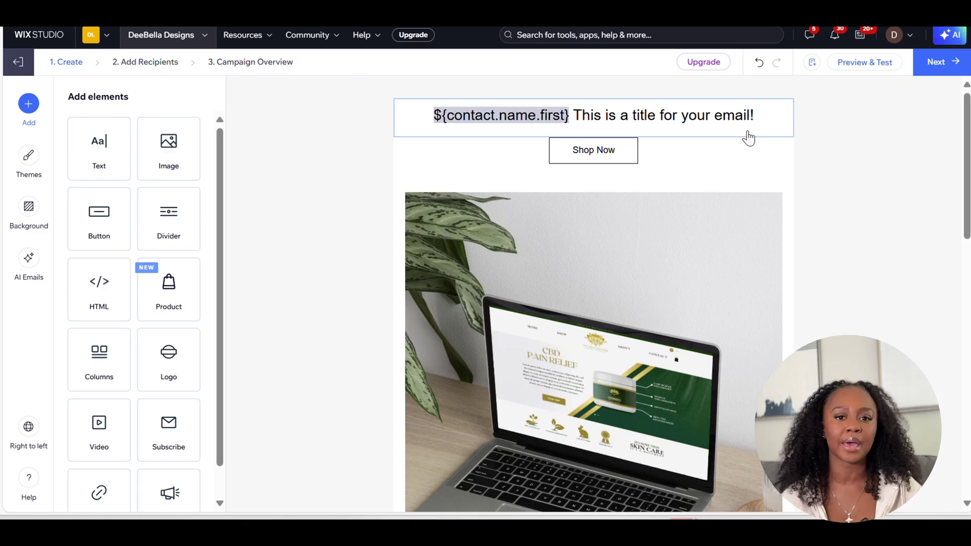
# - Add the Contact Birthday dynamic value to the email title with "coming soon" as the fallback text
pyautogui.click(688, 126)
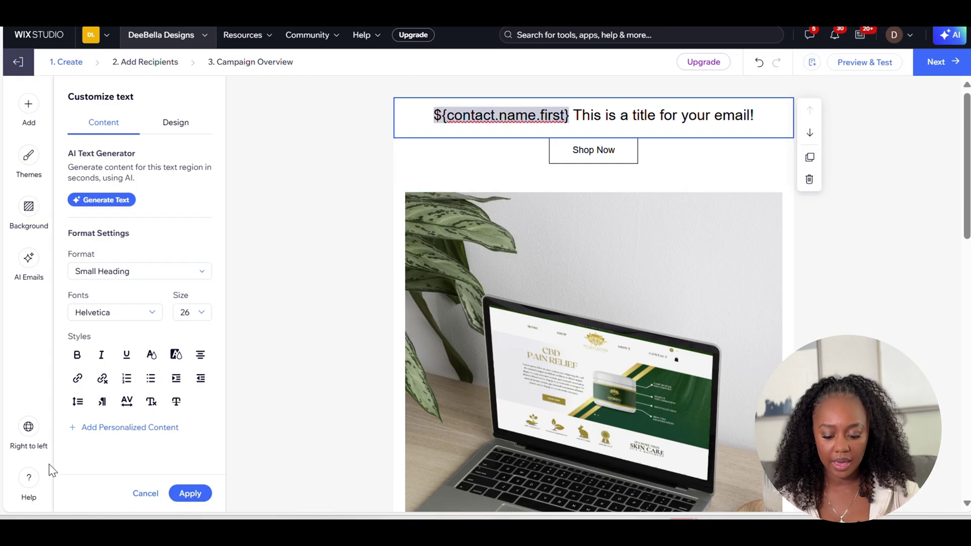
pyautogui.click(120, 427)
pyautogui.click(628, 251)
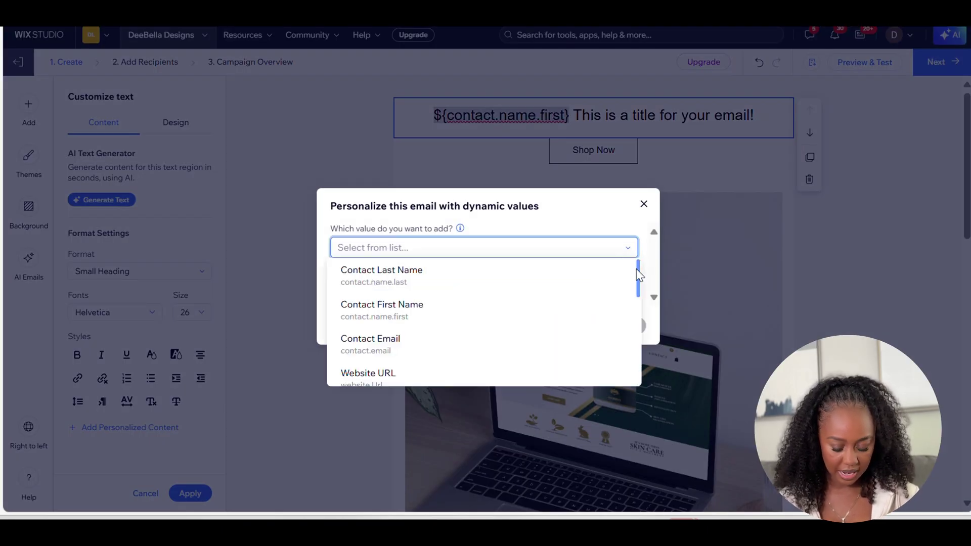
pyautogui.moveTo(641, 277); pyautogui.dragTo(644, 320)
pyautogui.scroll(1, 632, 320)
pyautogui.click(471, 290)
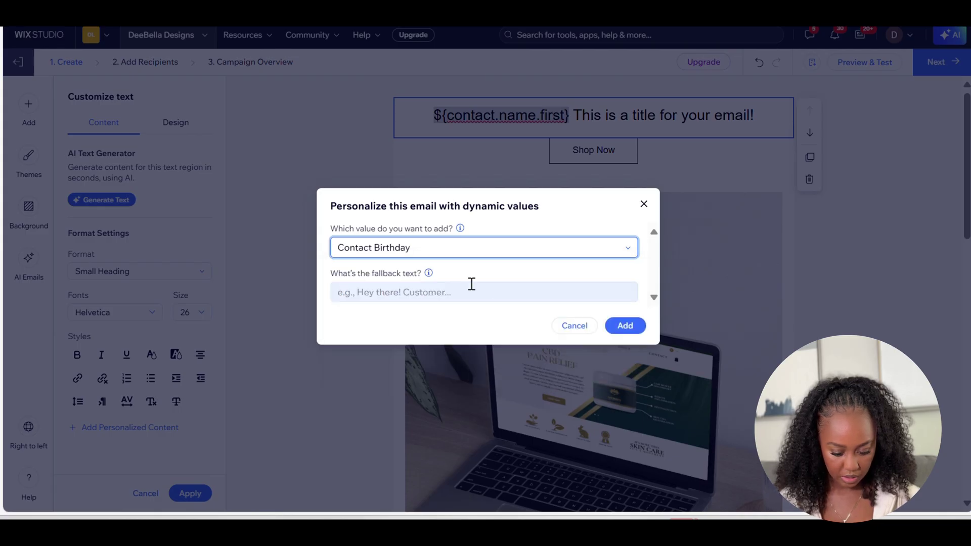
pyautogui.click(470, 292)
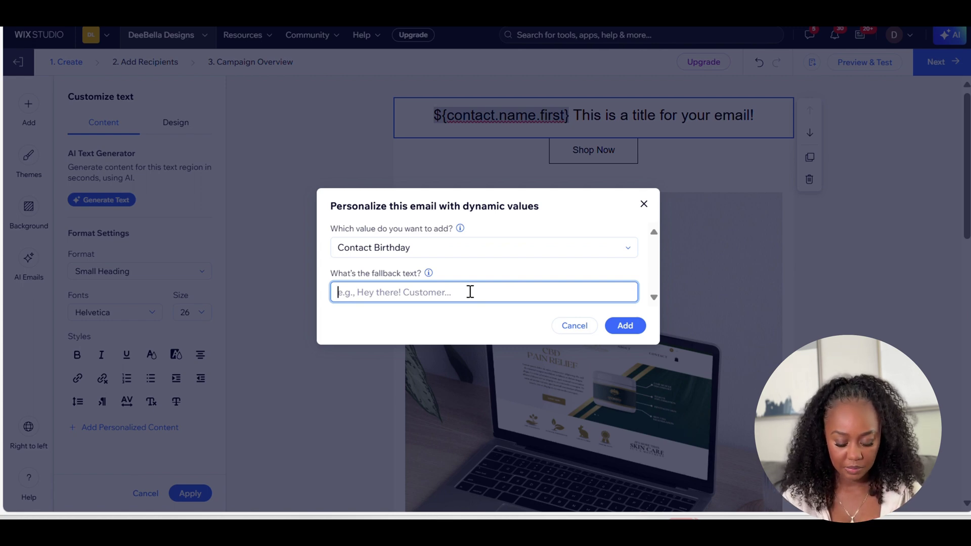
pyautogui.write('coming soon')
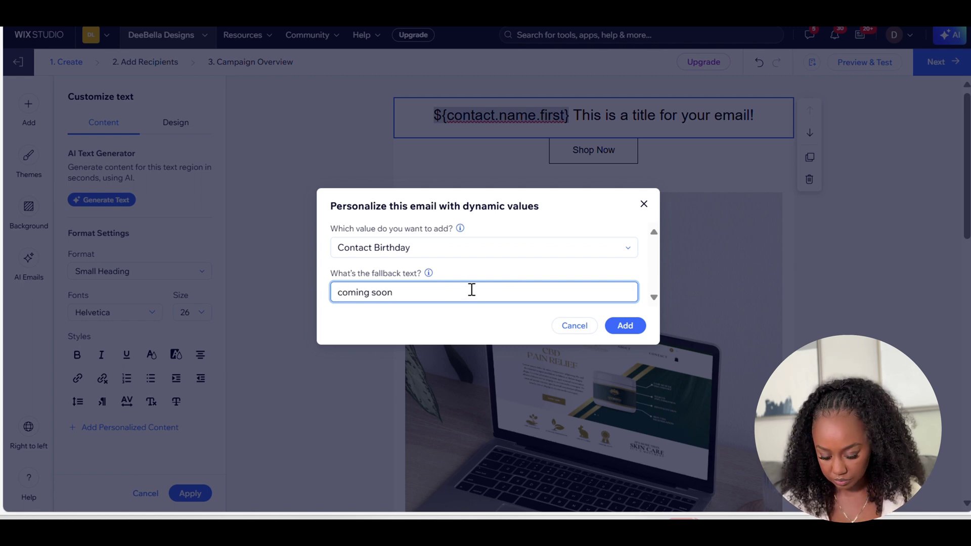
pyautogui.press('Return')
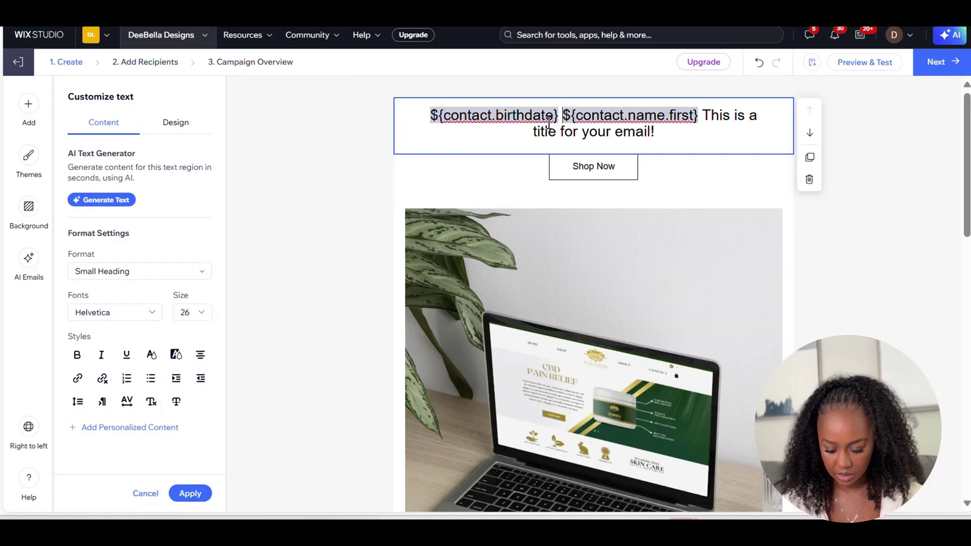
# - Remove the first-name value and remaining title text, and put "We see you have a birthday" before the birthdate value
pyautogui.moveTo(562, 116); pyautogui.dragTo(656, 148)
pyautogui.press('BackSpace')
pyautogui.click(518, 114)
pyautogui.write('We see y')
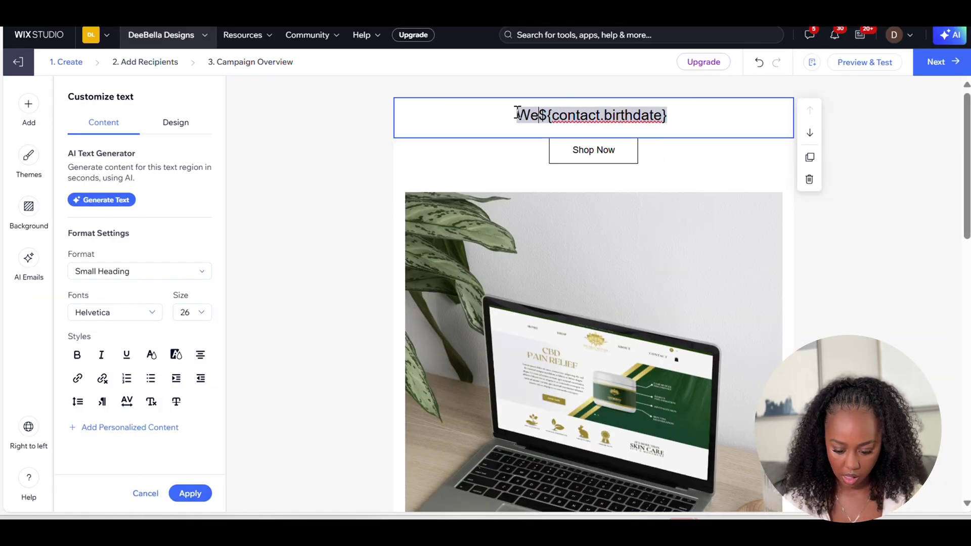
pyautogui.write('ou have a bi')
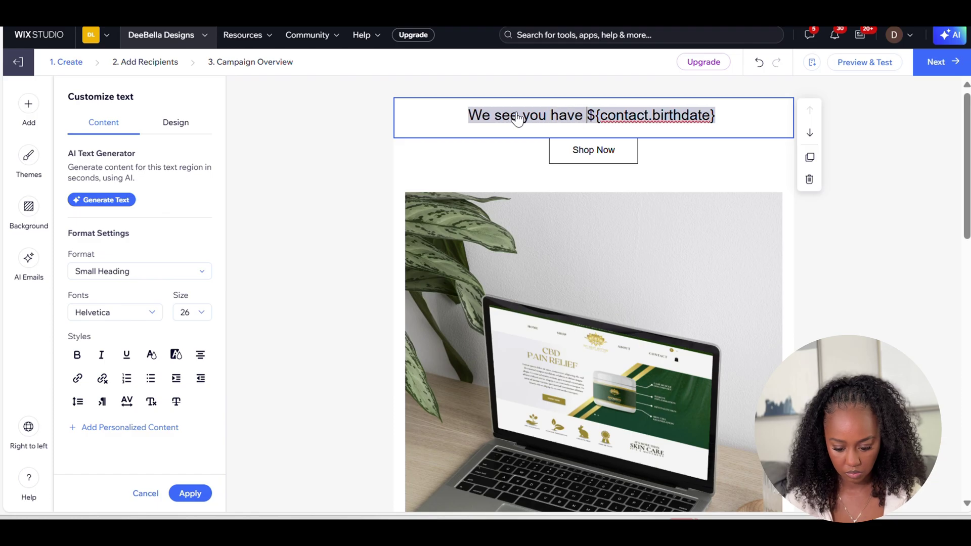
pyautogui.write('rthday')
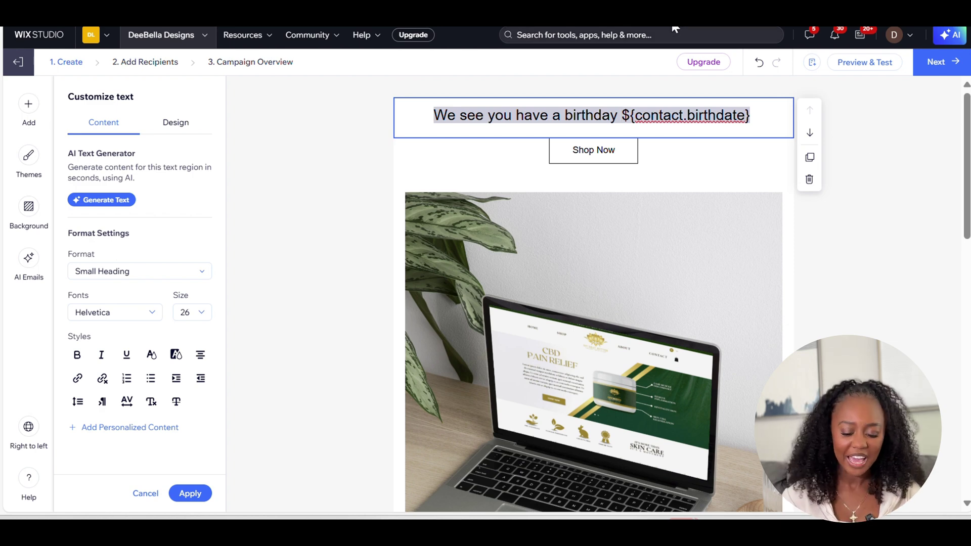
# - Change the Shop Now button's text to "SHOP THE COLLECTION"
pyautogui.click(454, 166)
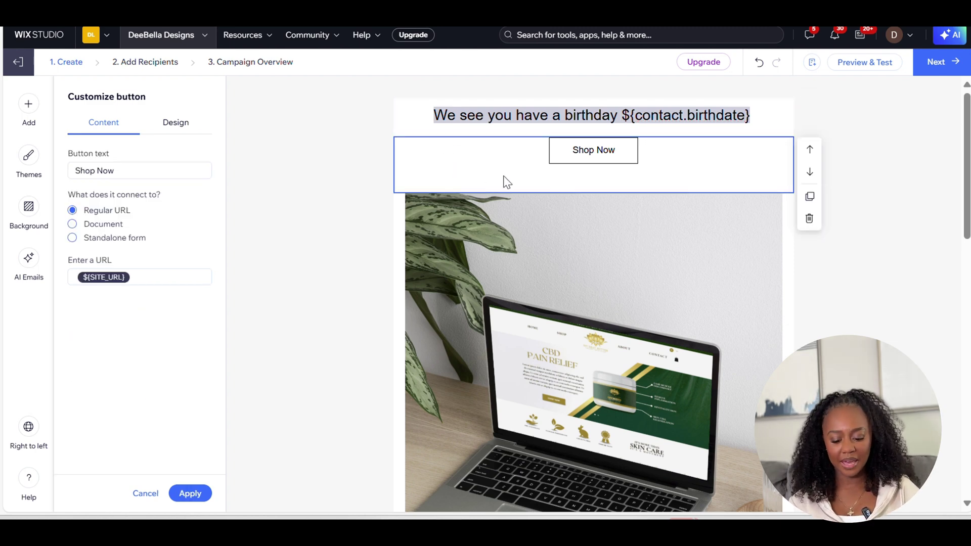
pyautogui.click(171, 173)
pyautogui.press('BackSpace')
pyautogui.press('BackSpace')
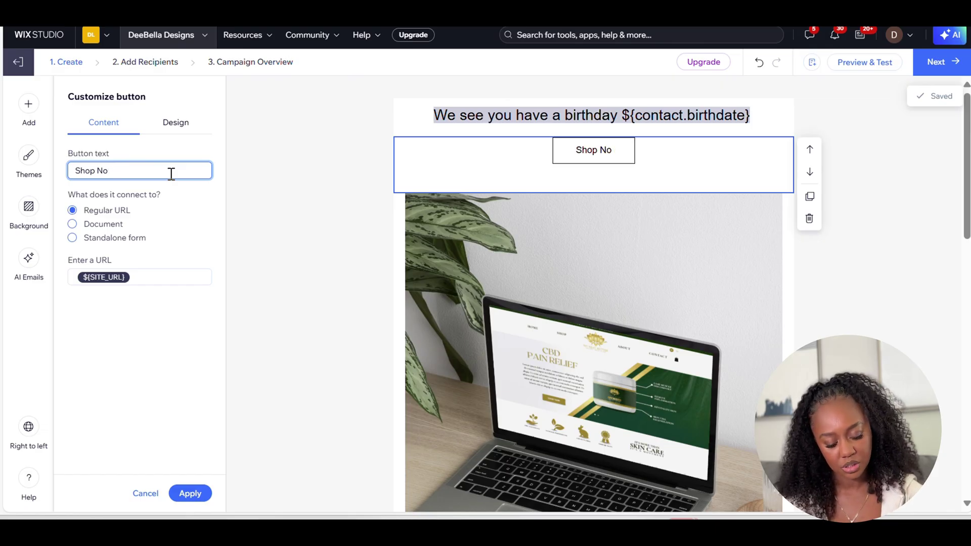
pyautogui.press('BackSpace')
pyautogui.press('BackSpace')
pyautogui.press('BackSpace')
pyautogui.press('BackSpace')
pyautogui.press('BackSpace')
pyautogui.press('BackSpace')
pyautogui.press('BackSpace')
pyautogui.write('SHOP THE COI')
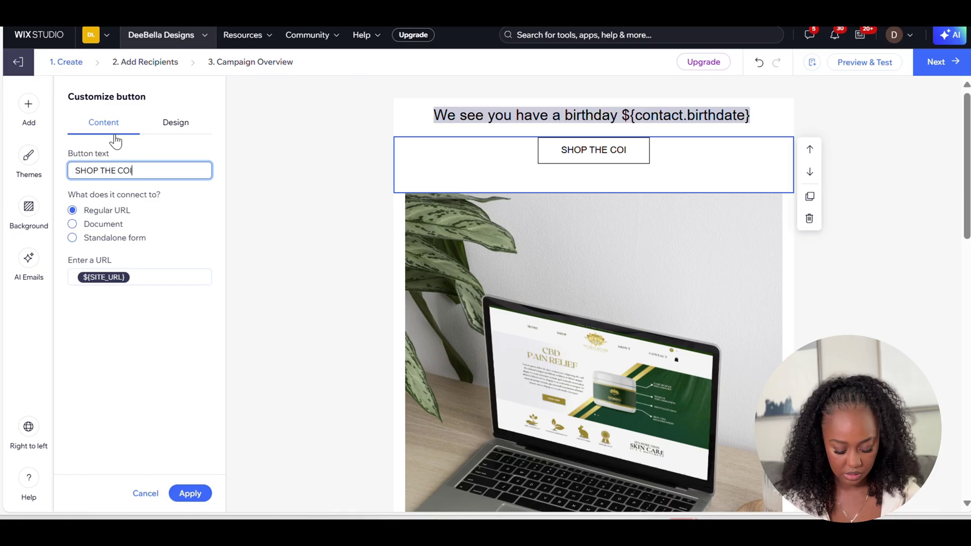
pyautogui.press('BackSpace')
pyautogui.write('LLECTIO')
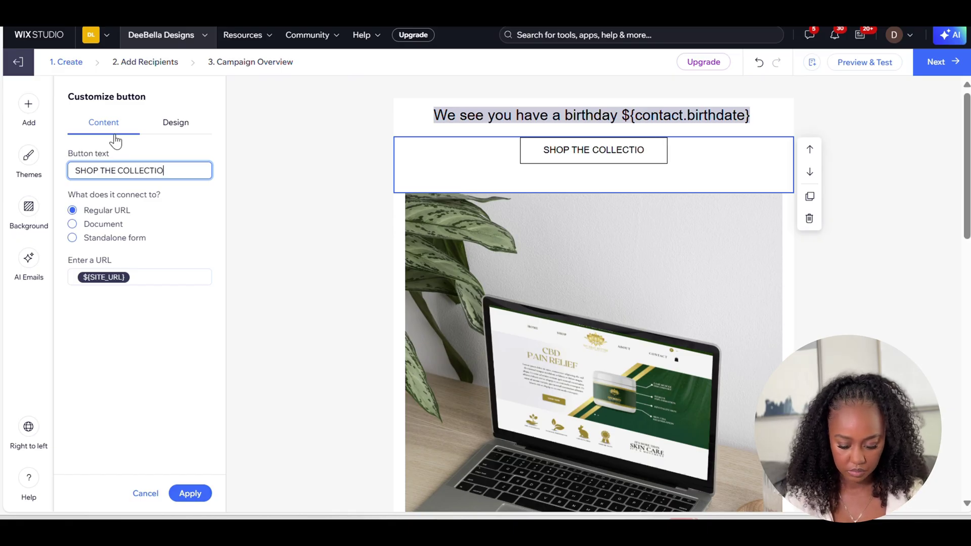
pyautogui.write('N')
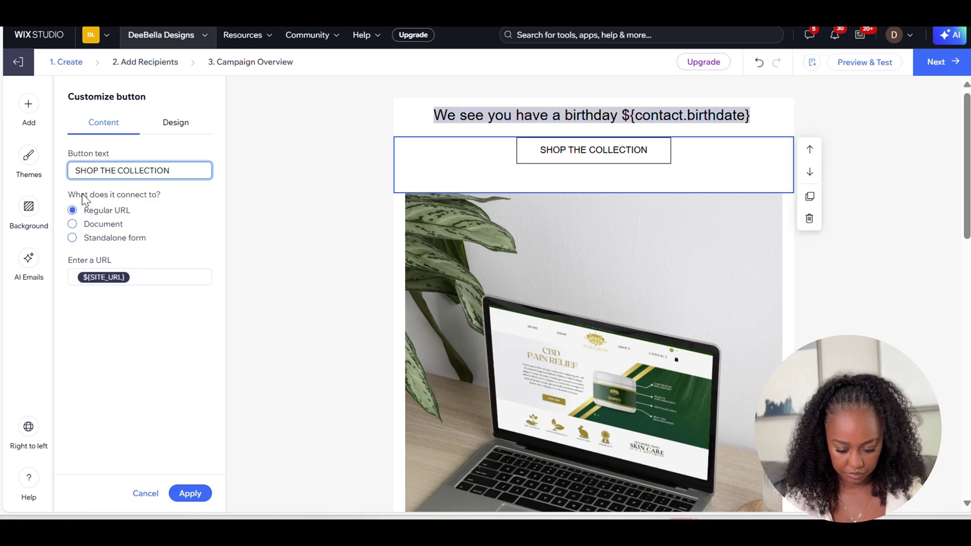
# - Set the button to connect to a document and change its text to "DOWNLOAD"
pyautogui.click(96, 225)
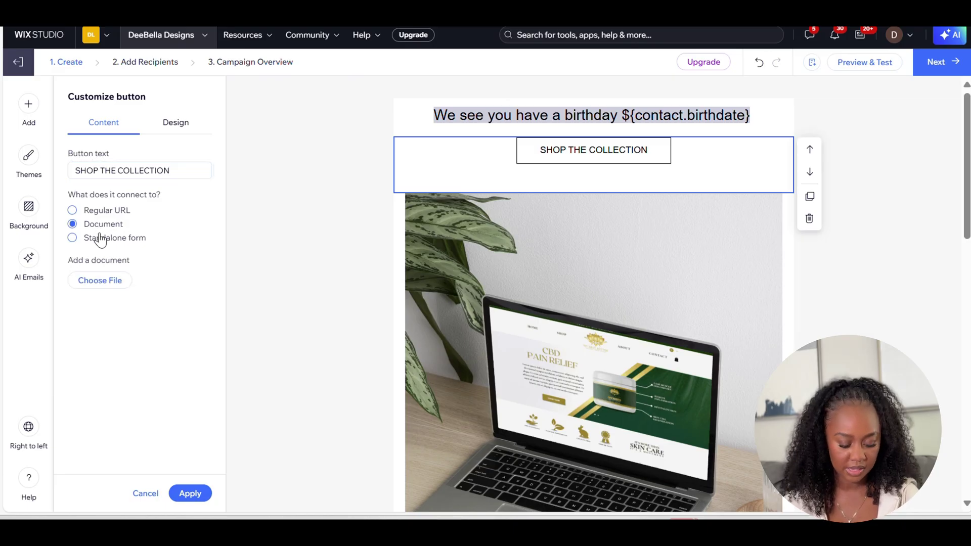
pyautogui.click(108, 211)
pyautogui.click(103, 224)
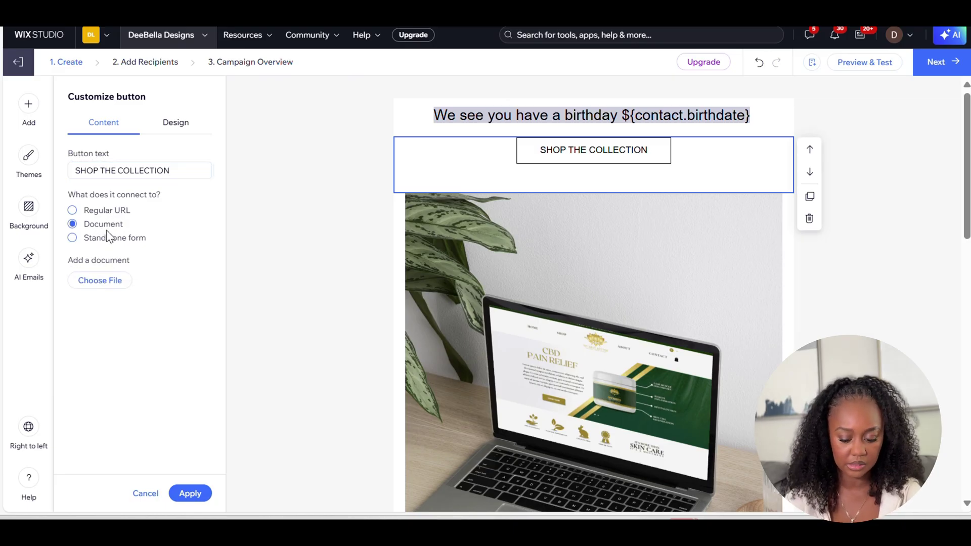
pyautogui.tripleClick(145, 172)
pyautogui.write('DOWNLOAD')
# - Connect the button to a standalone form, start a new form from the Feedback template and look through its fields
pyautogui.click(130, 238)
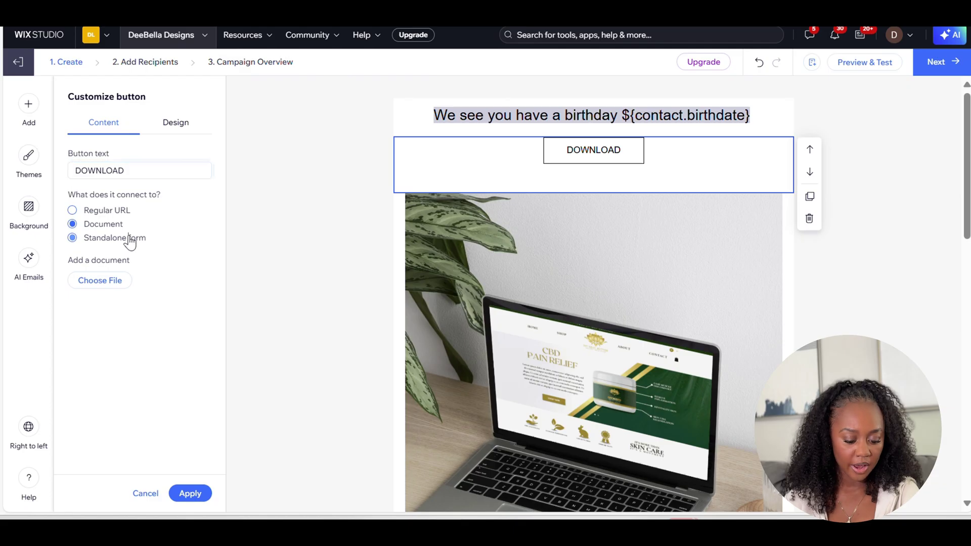
pyautogui.click(134, 269)
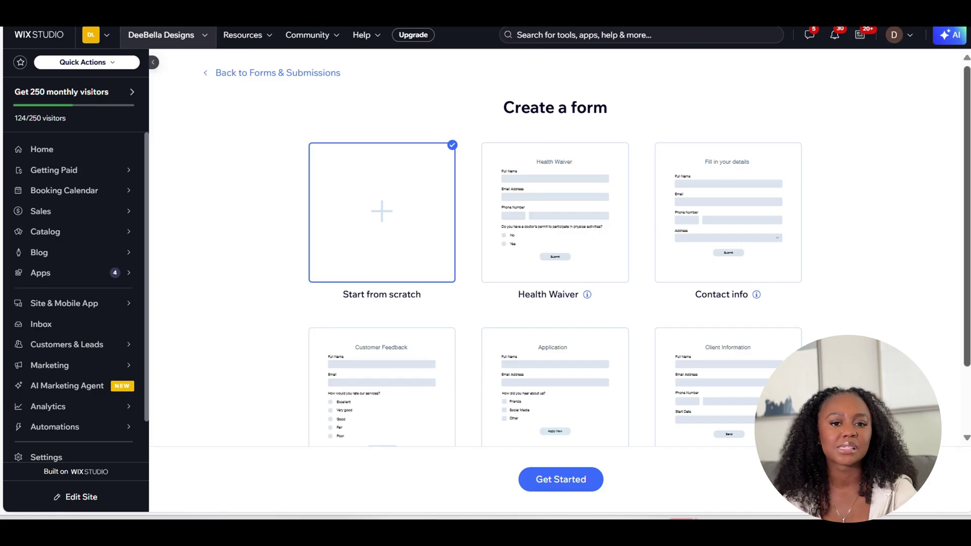
pyautogui.scroll(-3, 969, 150)
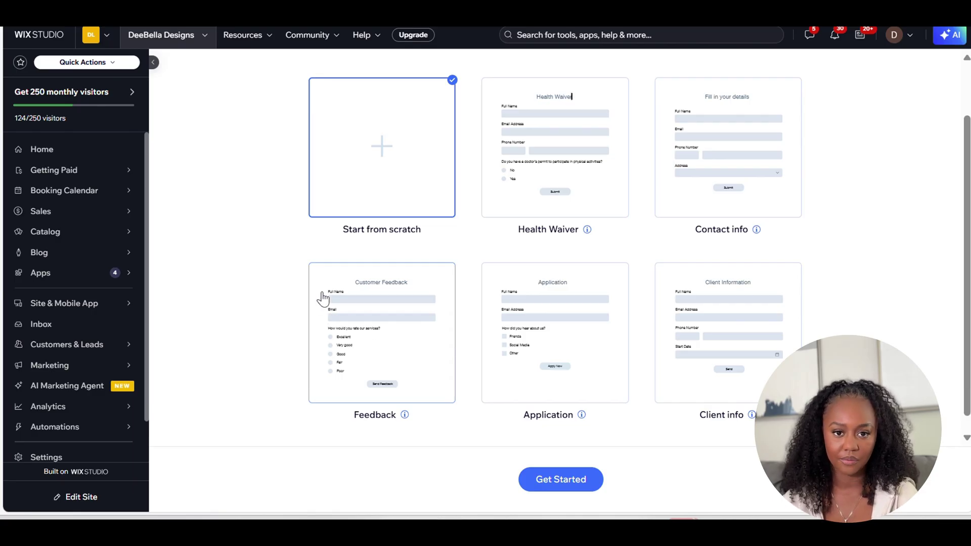
pyautogui.click(365, 317)
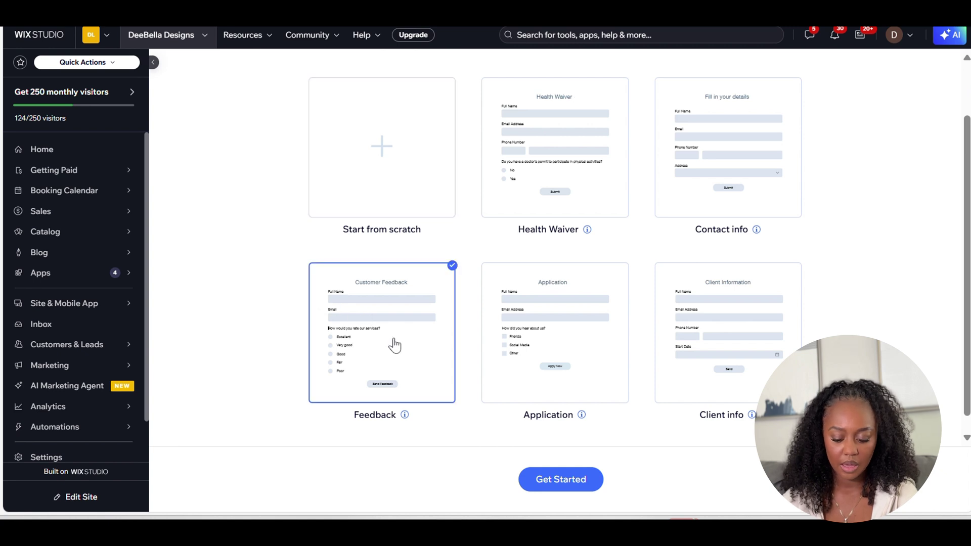
pyautogui.click(558, 485)
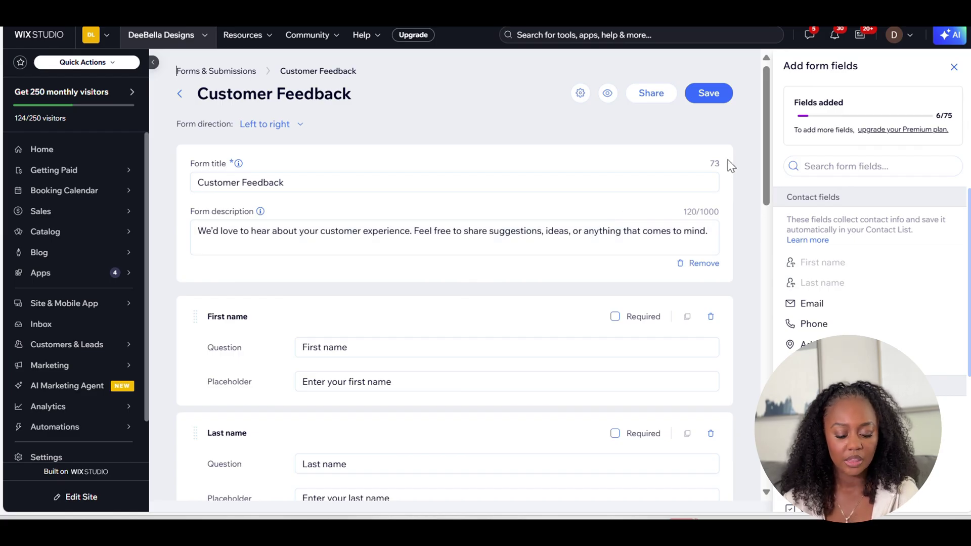
pyautogui.moveTo(770, 168); pyautogui.dragTo(757, 162)
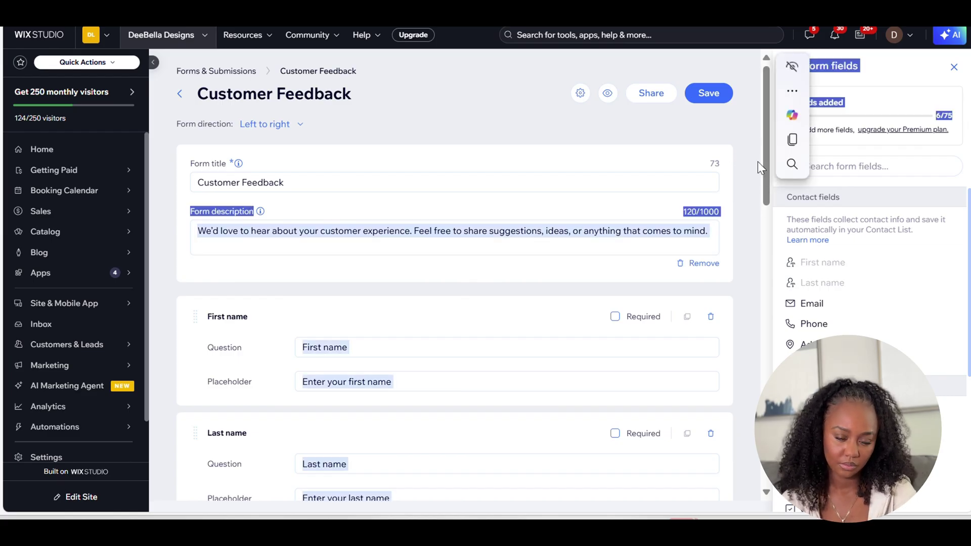
pyautogui.click(752, 141)
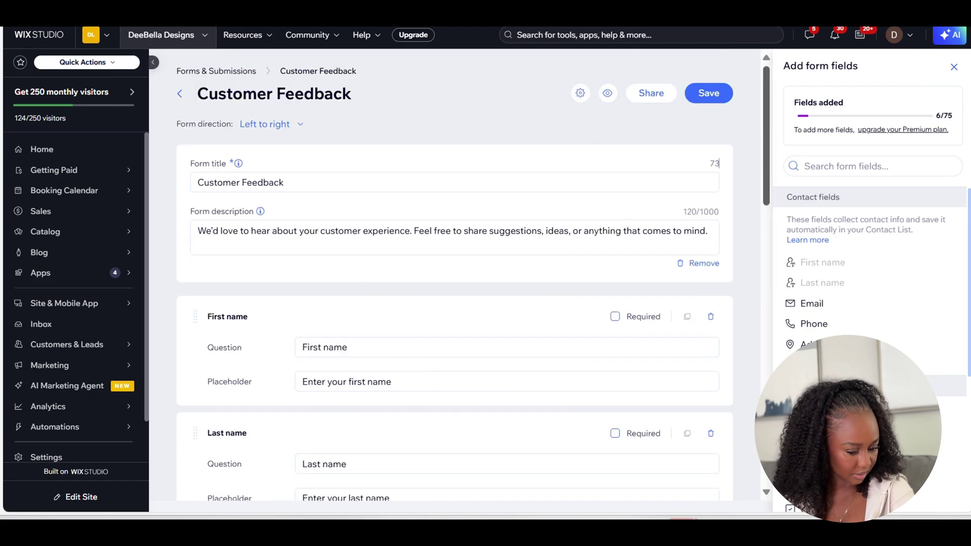
pyautogui.scroll(-15, 718, 163)
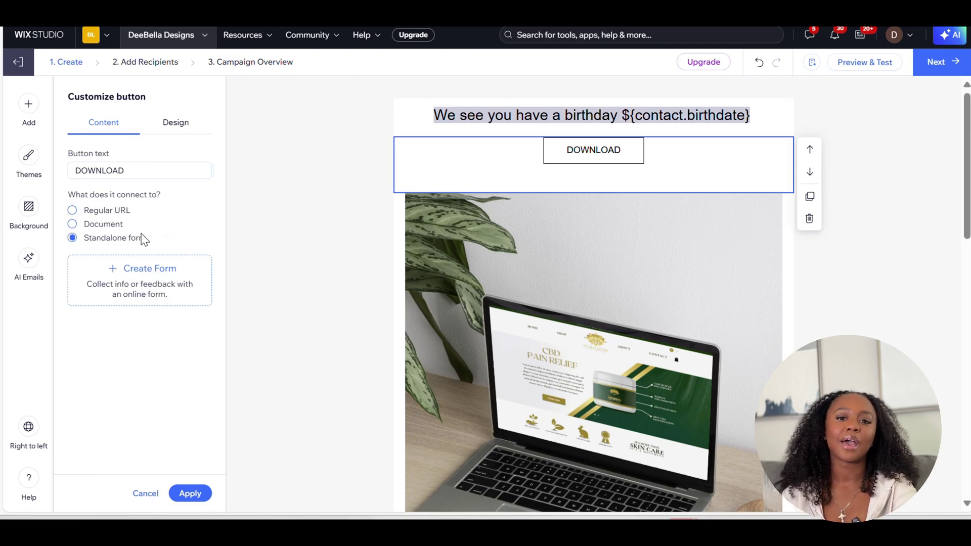
# - Move the DOWNLOAD button above the email title
pyautogui.click(810, 149)
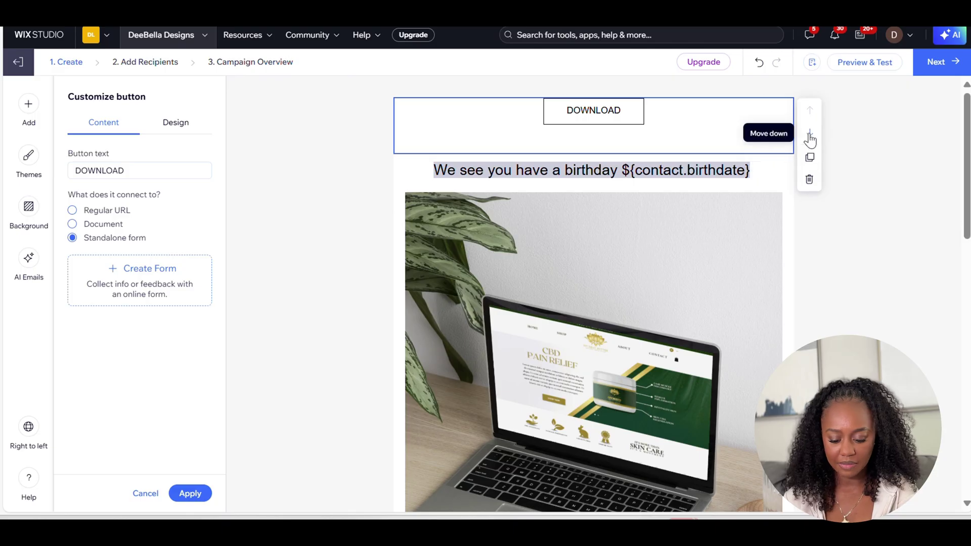
# - Move the DOWNLOAD button below the email title and delete it
pyautogui.click(809, 133)
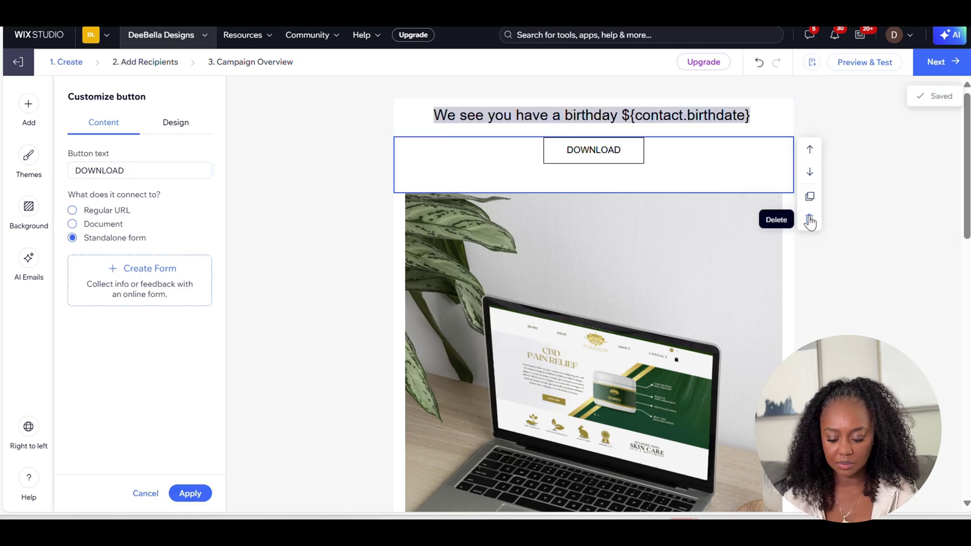
pyautogui.click(810, 221)
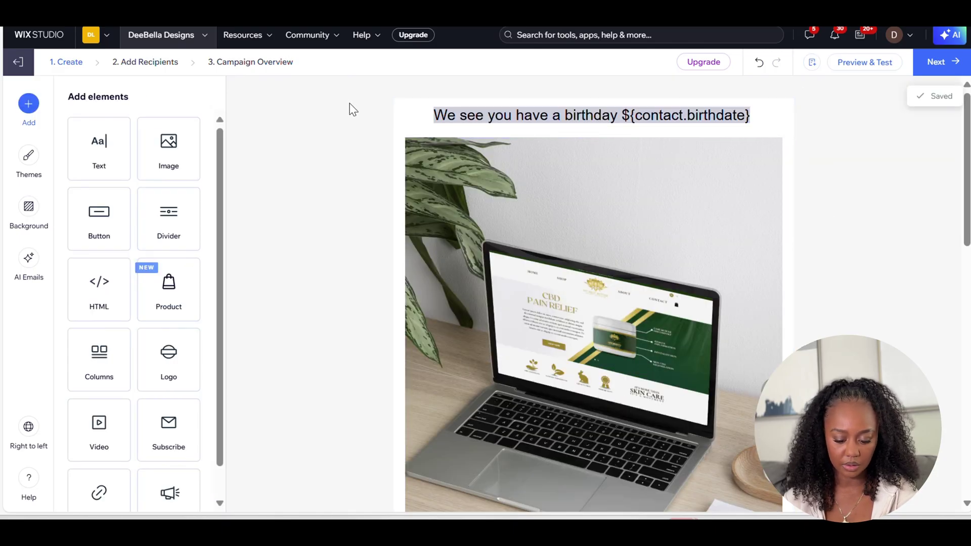
pyautogui.click(462, 121)
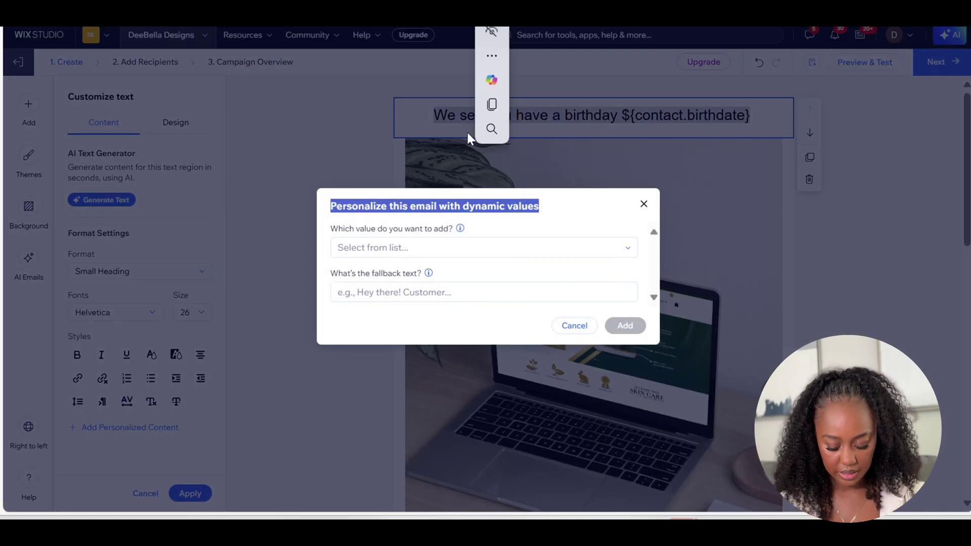
pyautogui.click(574, 325)
# - Examine the text settings of the product description paragraph below the main image
pyautogui.click(961, 254)
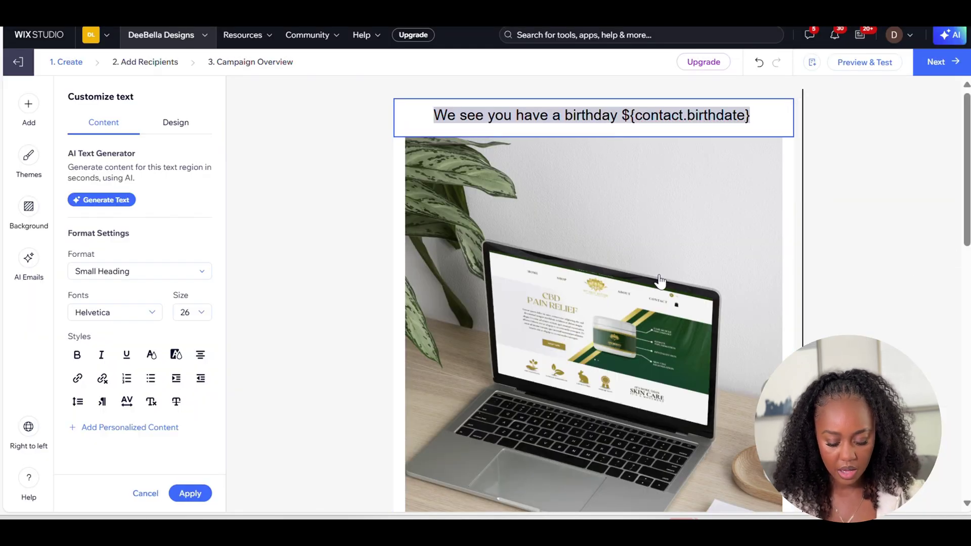
pyautogui.scroll(-10, 594, 293)
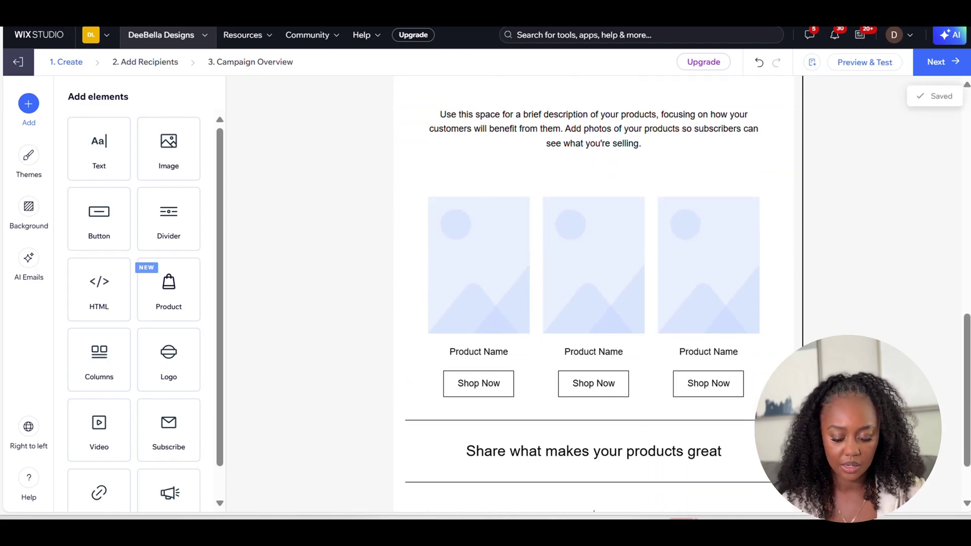
pyautogui.scroll(2, 593, 293)
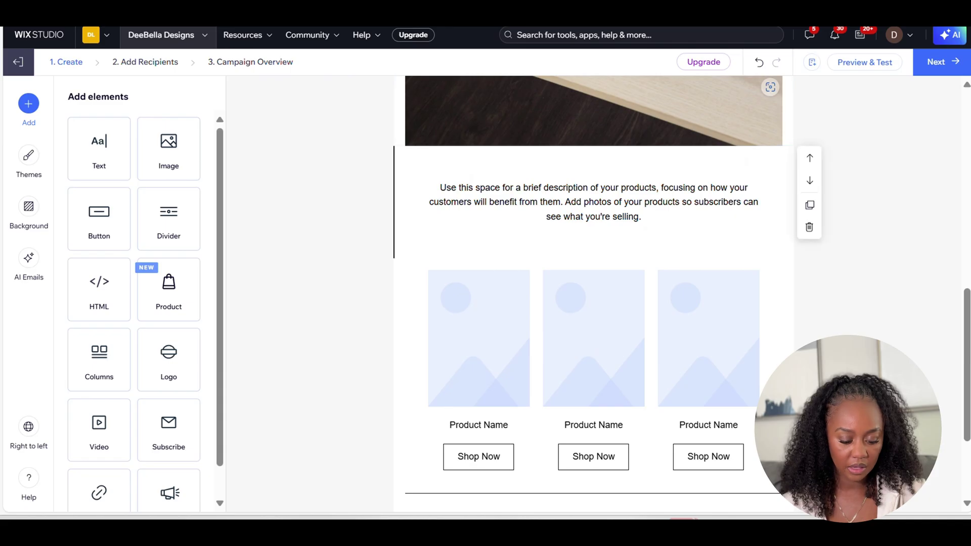
pyautogui.click(594, 202)
pyautogui.click(675, 201)
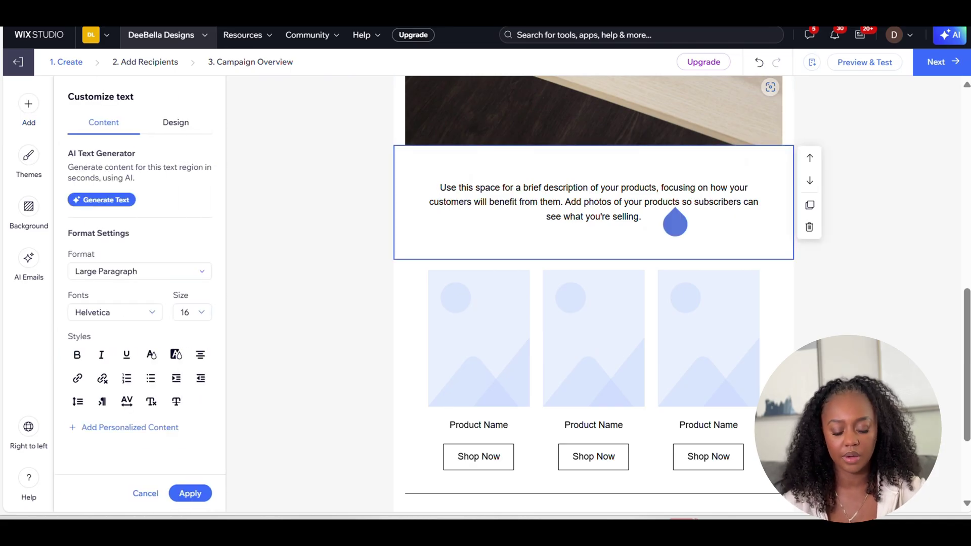
# - Review the three-column product section's settings and turn on the link option for its first image
pyautogui.scroll(-1, 594, 293)
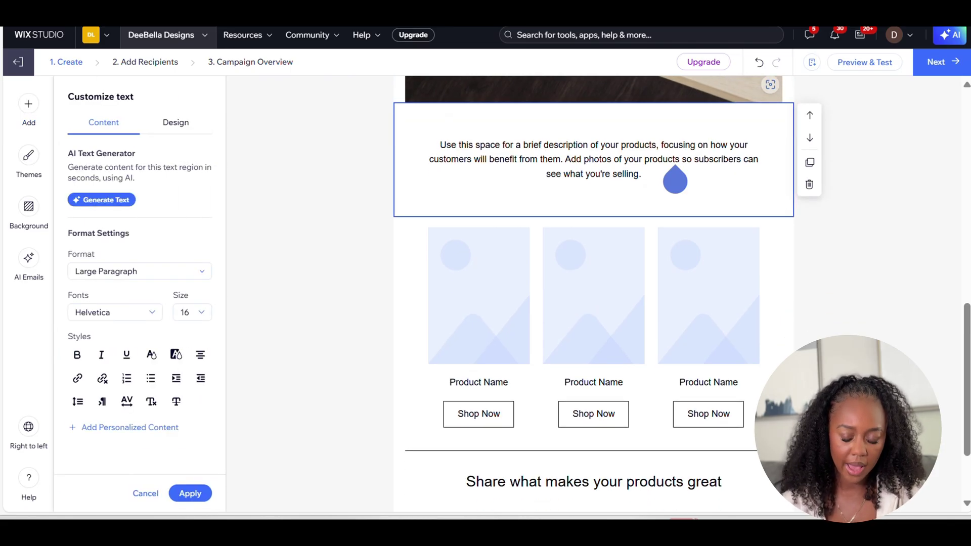
pyautogui.scroll(-2, 594, 294)
pyautogui.click(708, 211)
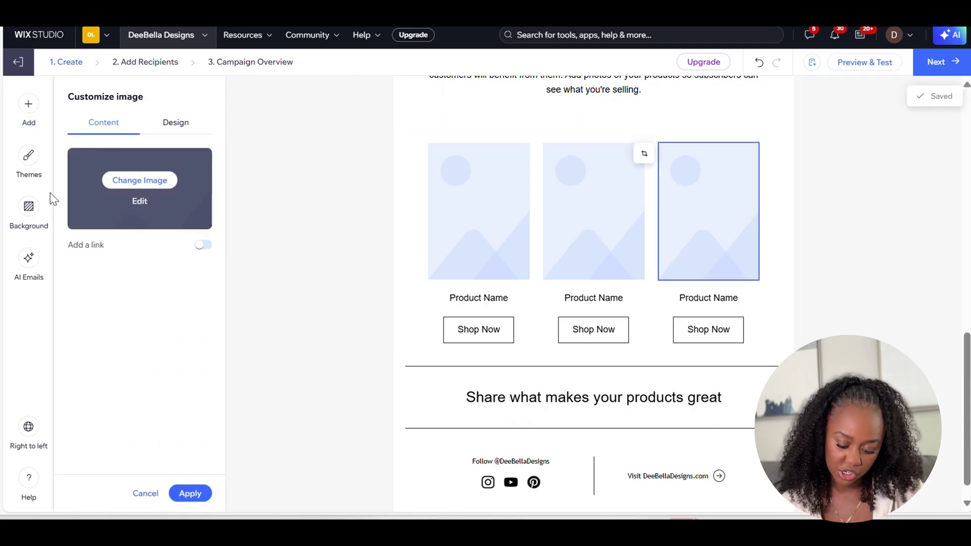
pyautogui.click(500, 219)
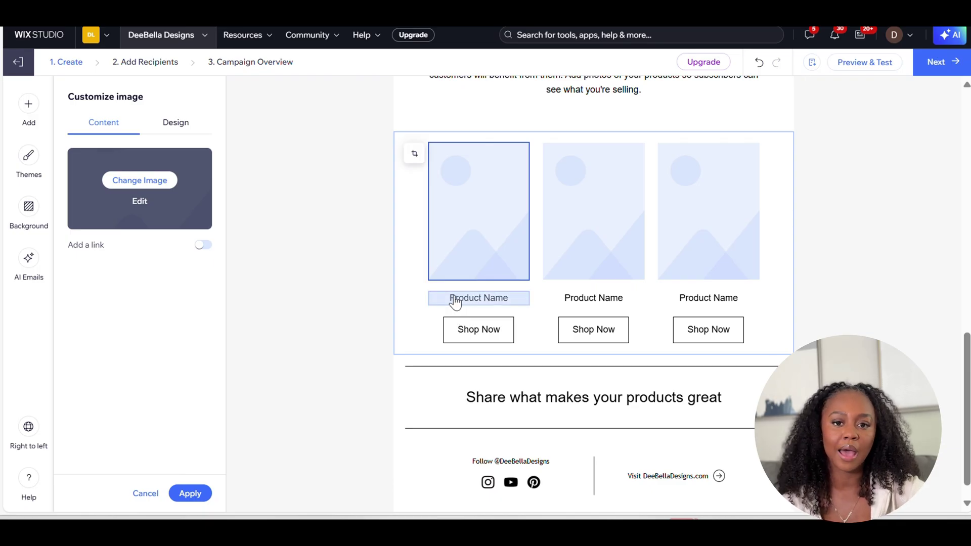
pyautogui.click(384, 269)
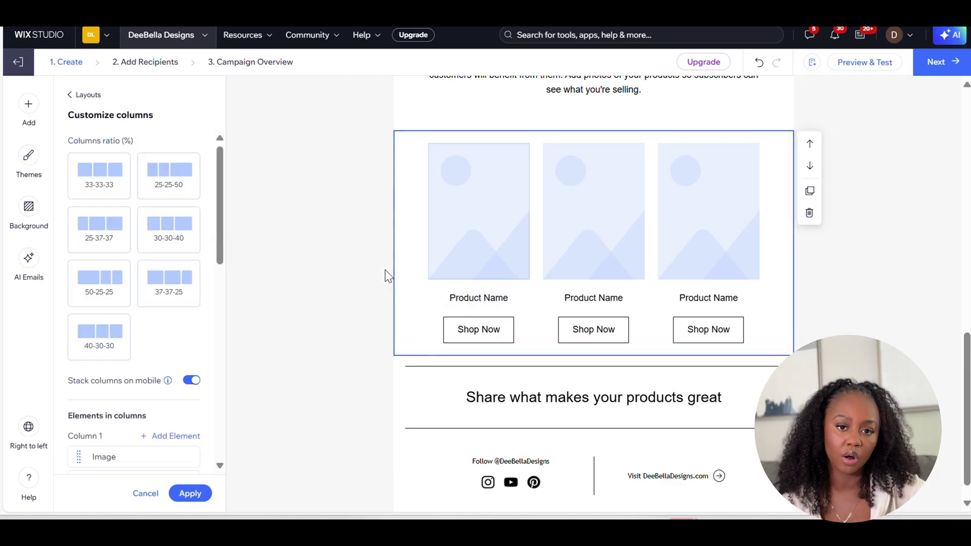
pyautogui.click(433, 259)
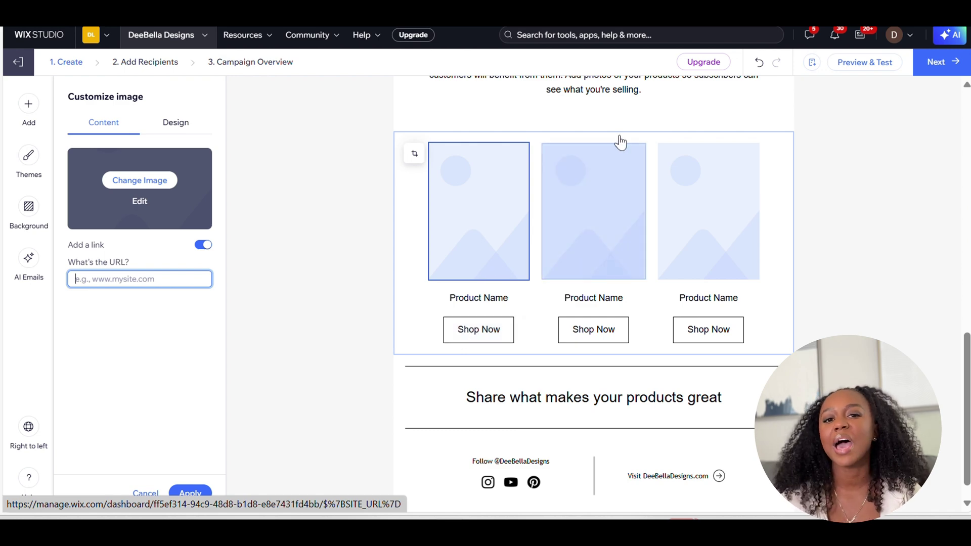
# - Preview the email in mobile and desktop layouts and return to editing
pyautogui.click(873, 63)
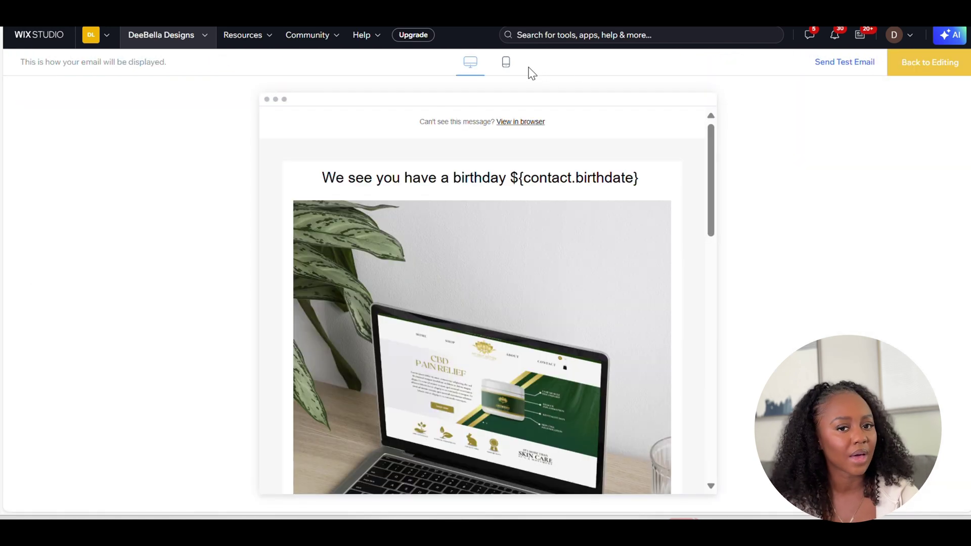
pyautogui.click(506, 66)
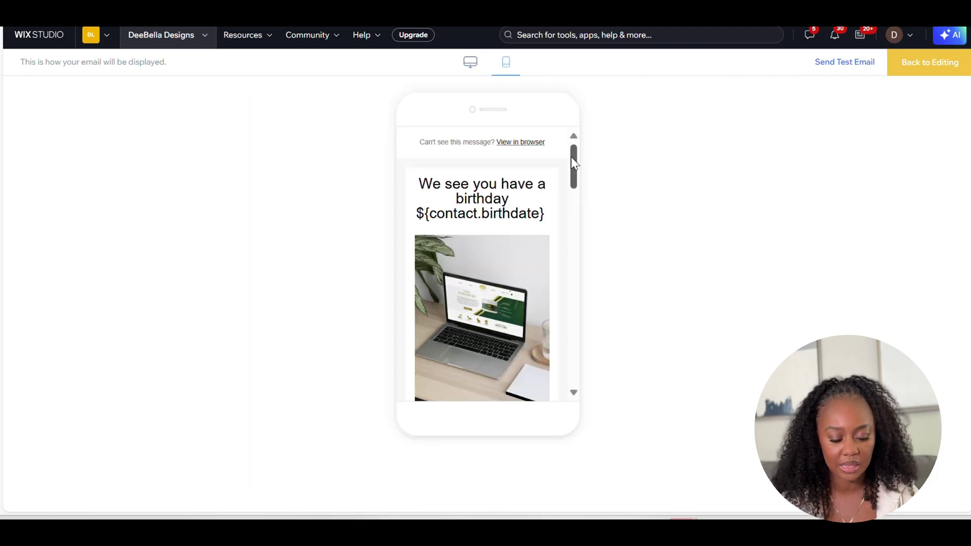
pyautogui.moveTo(572, 158); pyautogui.dragTo(585, 232)
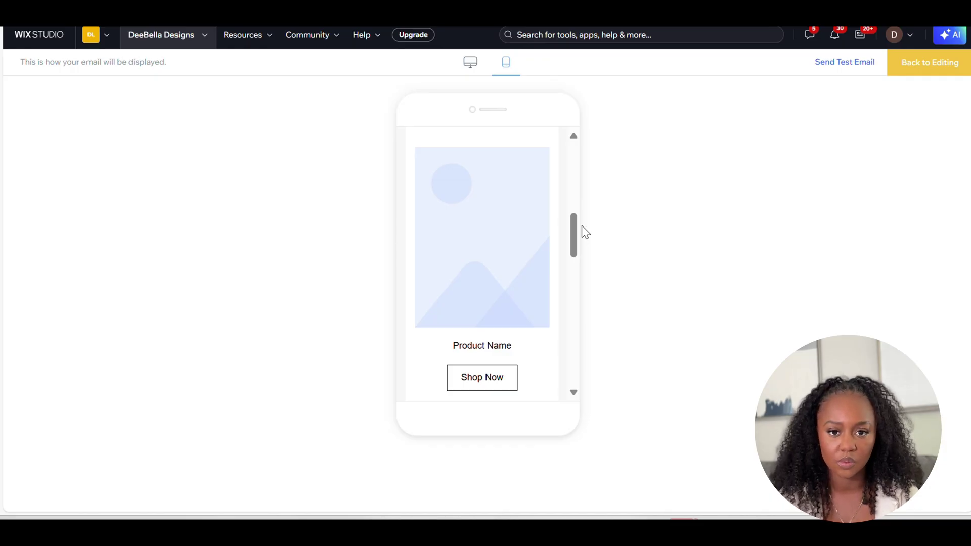
pyautogui.click(469, 61)
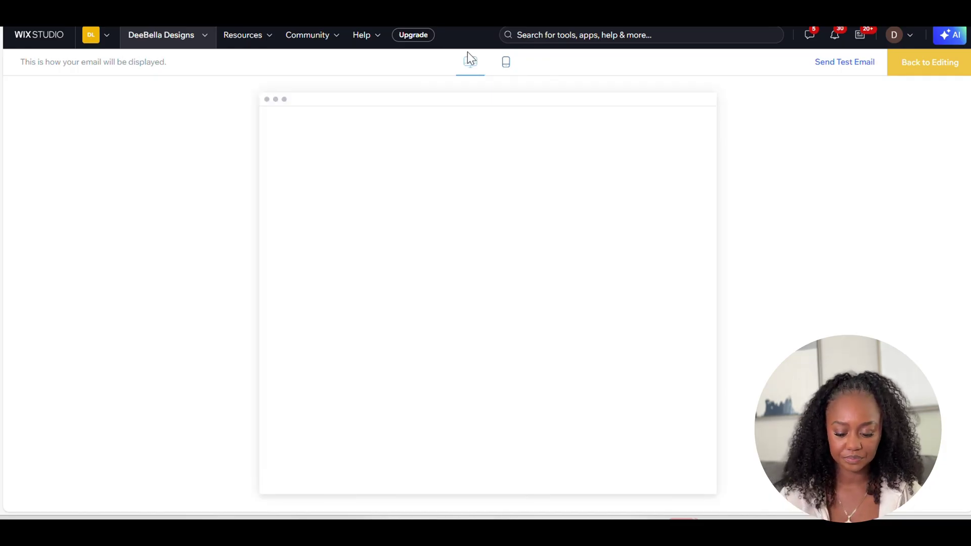
pyautogui.click(927, 70)
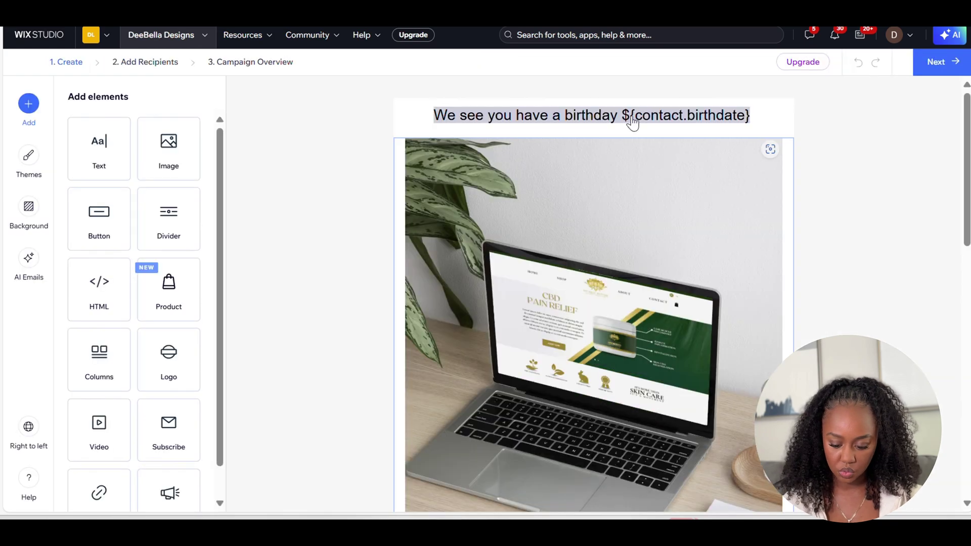
# - Open the customization settings of the email footer
pyautogui.moveTo(960, 165); pyautogui.dragTo(957, 395)
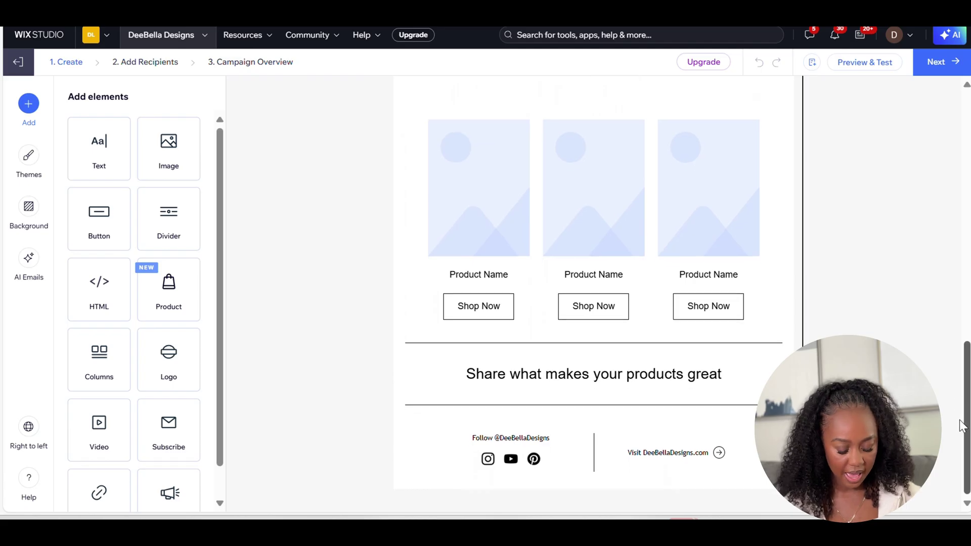
pyautogui.click(495, 383)
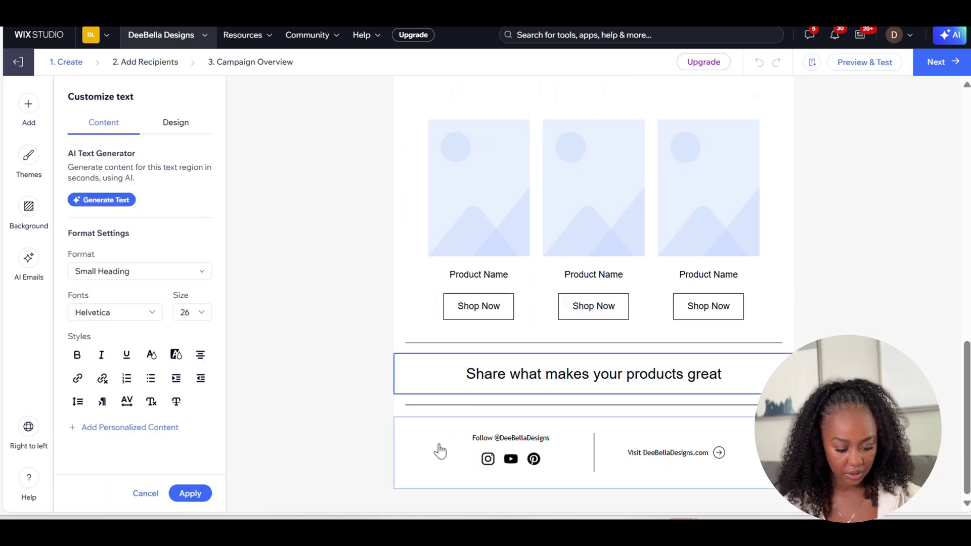
pyautogui.click(443, 466)
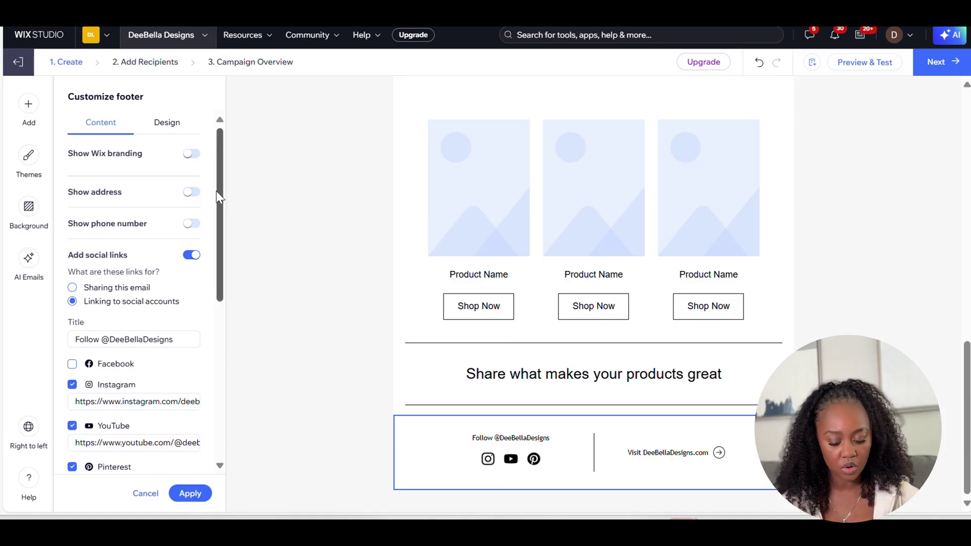
# - Try showing the phone number and the address in the footer
pyautogui.click(194, 225)
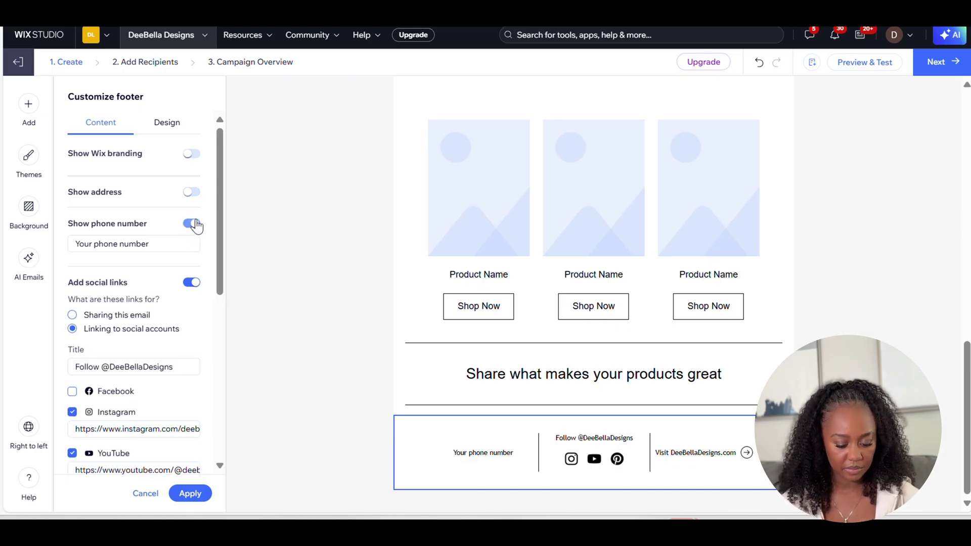
pyautogui.click(191, 194)
pyautogui.click(191, 194)
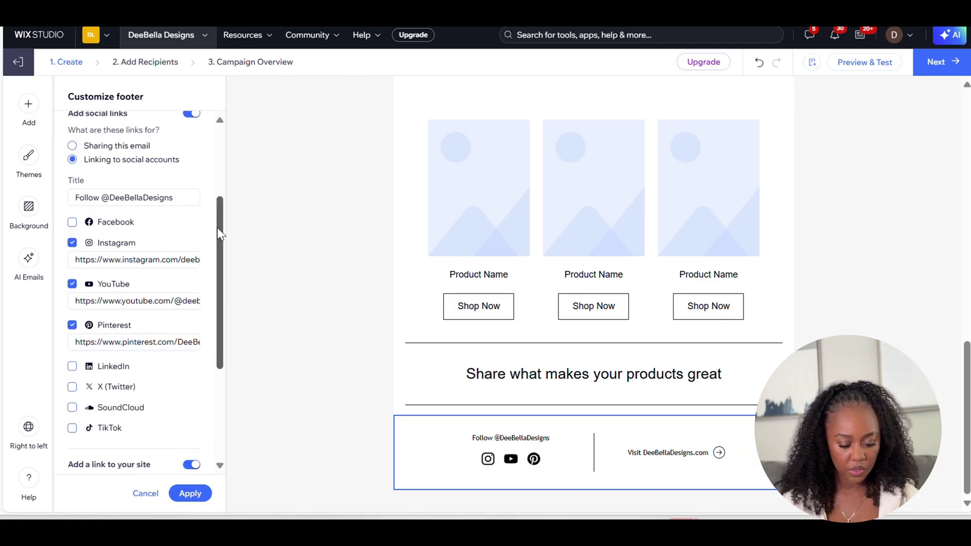
# - Add LinkedIn to the footer's social account links
pyautogui.moveTo(218, 228); pyautogui.dragTo(217, 238)
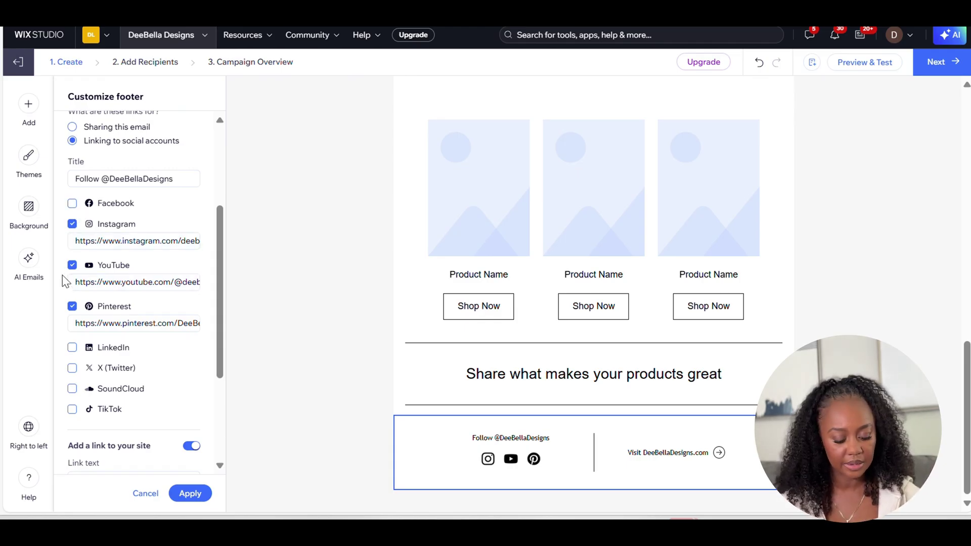
pyautogui.click(72, 347)
pyautogui.click(73, 349)
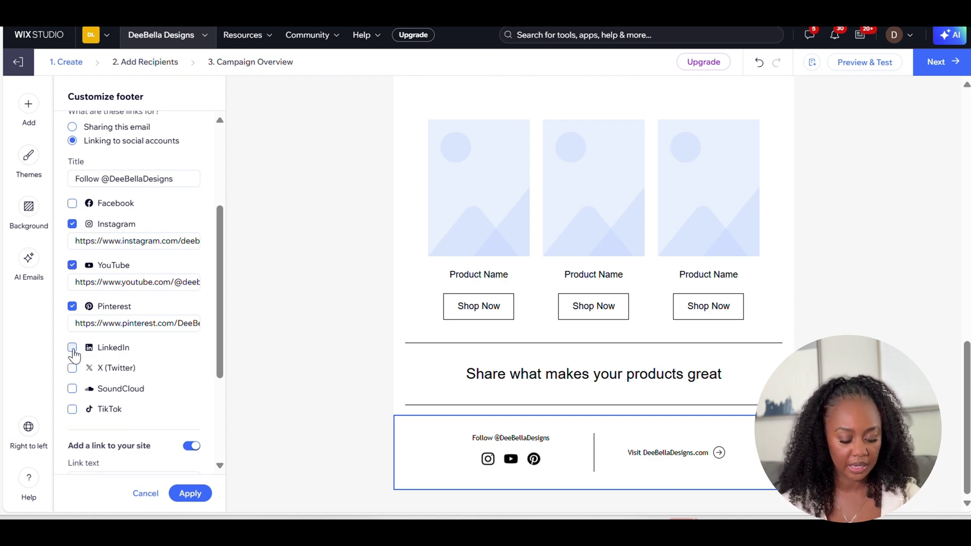
pyautogui.click(73, 348)
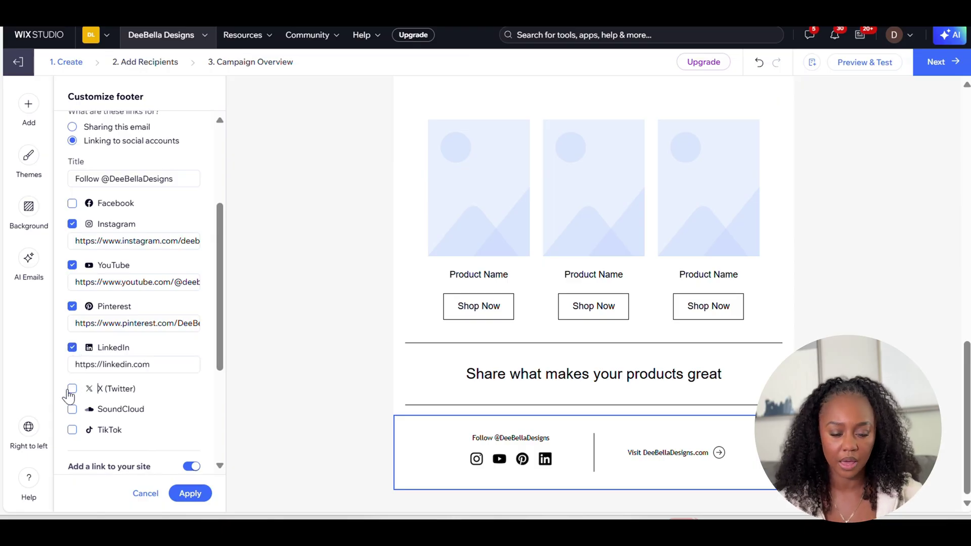
pyautogui.click(108, 364)
pyautogui.tripleClick(115, 364)
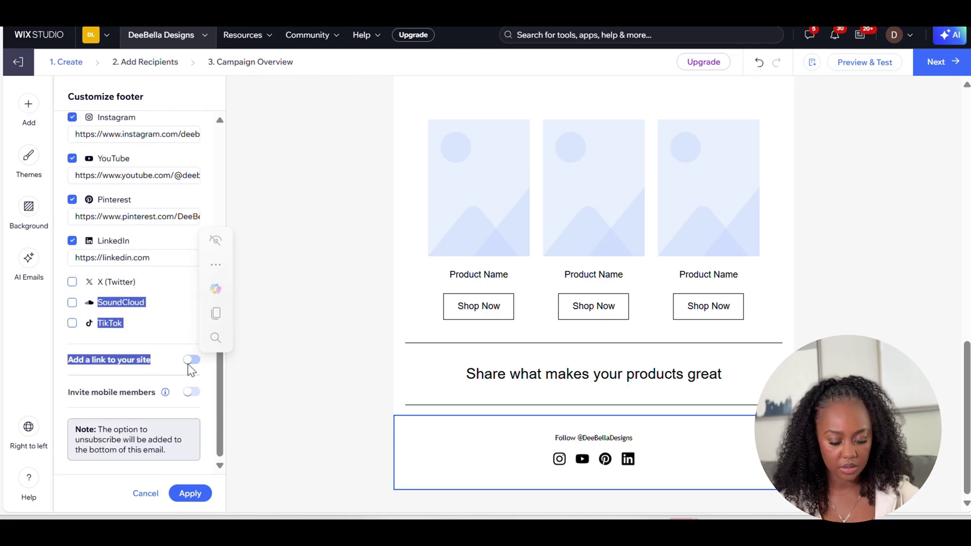
# - Turn on the footer's site link and enable the invitation for mobile members
pyautogui.click(188, 361)
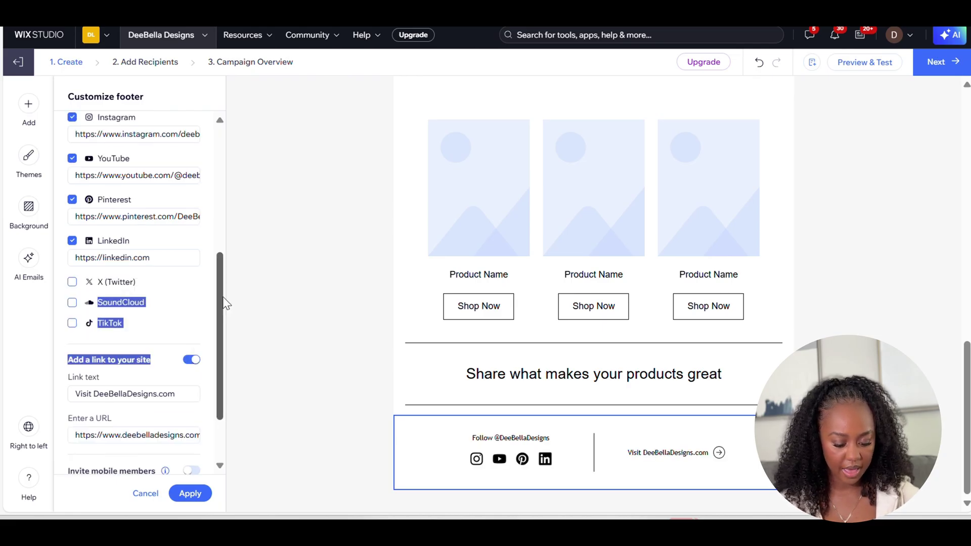
pyautogui.scroll(-3, 222, 307)
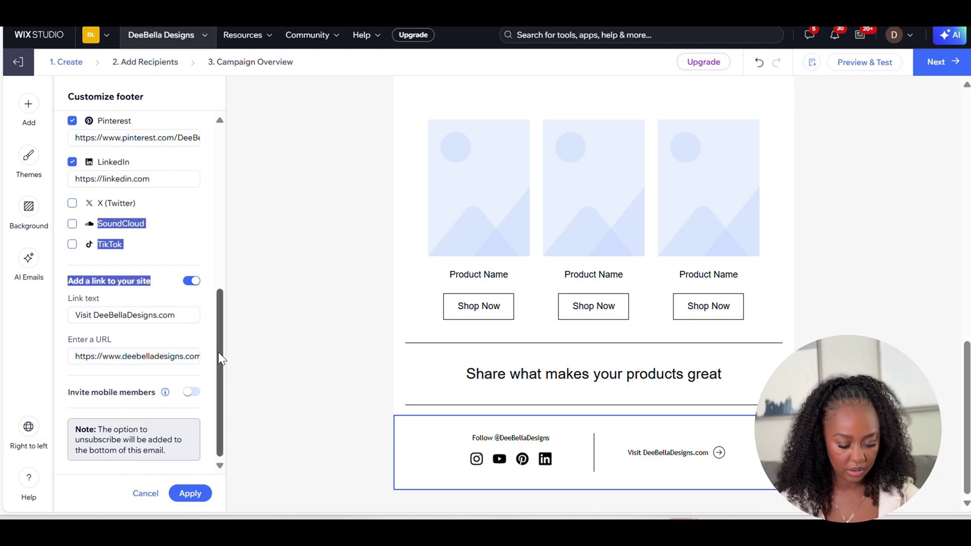
pyautogui.click(188, 394)
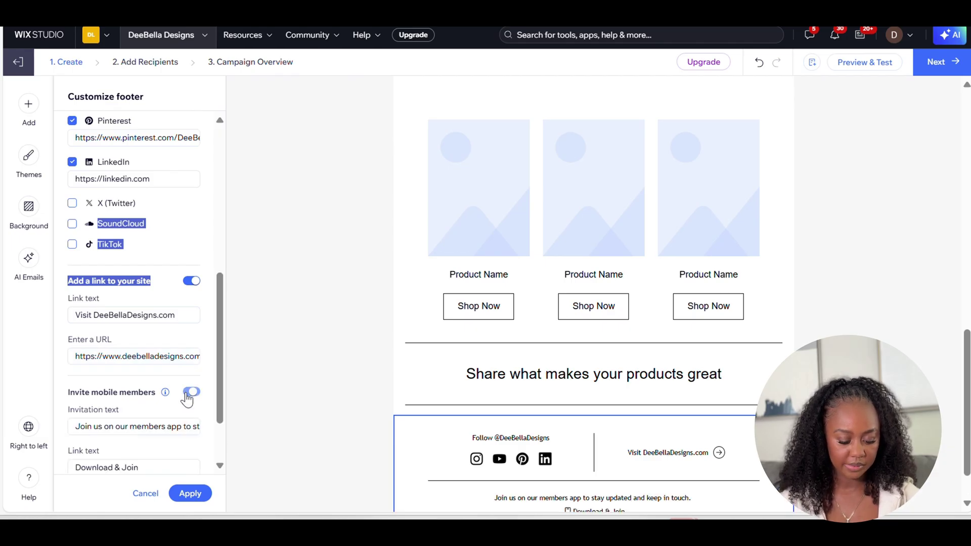
pyautogui.scroll(-2, 220, 354)
pyautogui.scroll(-1, 225, 371)
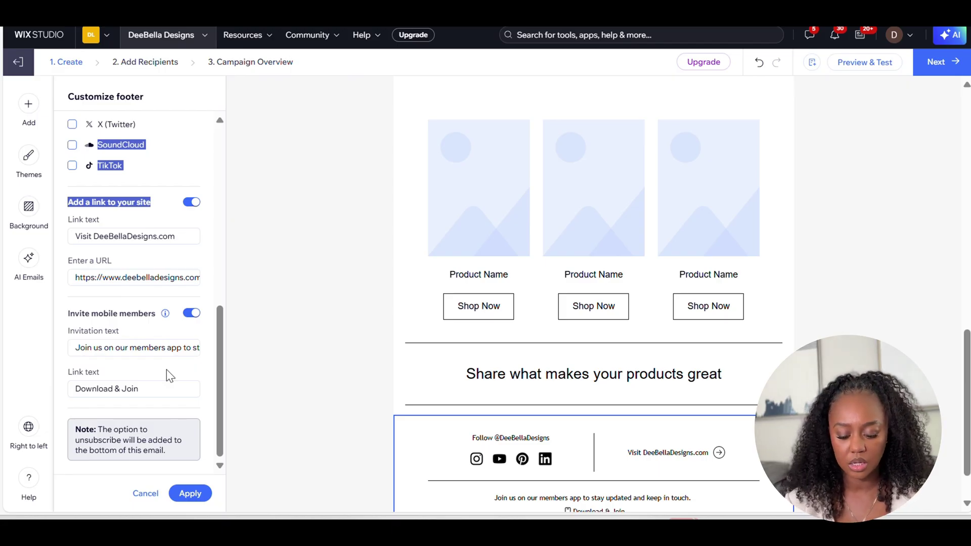
# - Insert a product element above the description paragraph and add the store product Digital Product Design + Setup to it
pyautogui.scroll(3, 489, 314)
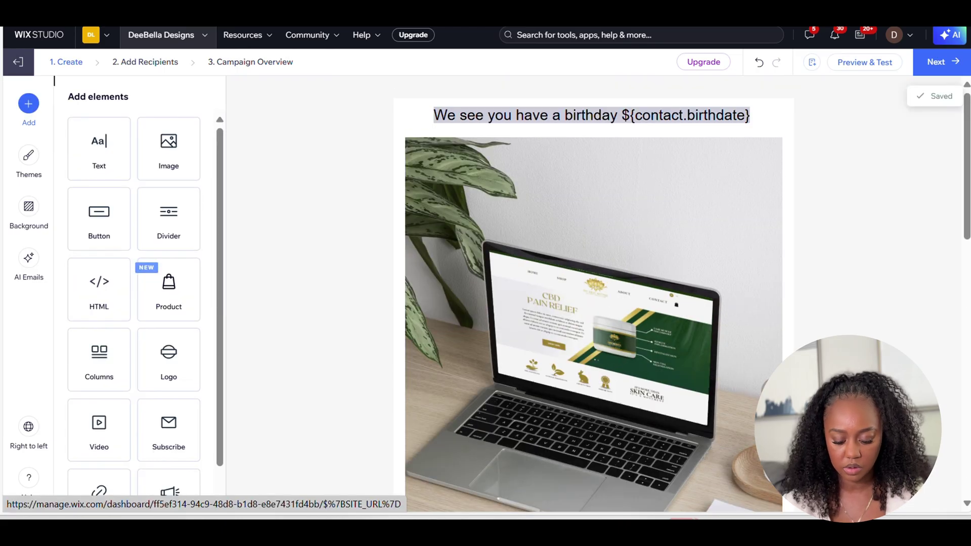
pyautogui.scroll(-8, 489, 313)
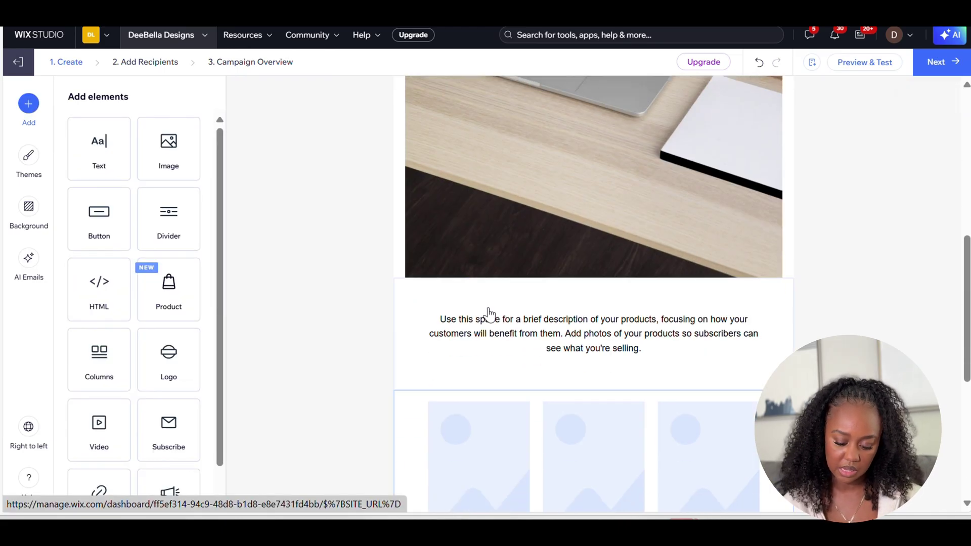
pyautogui.click(570, 314)
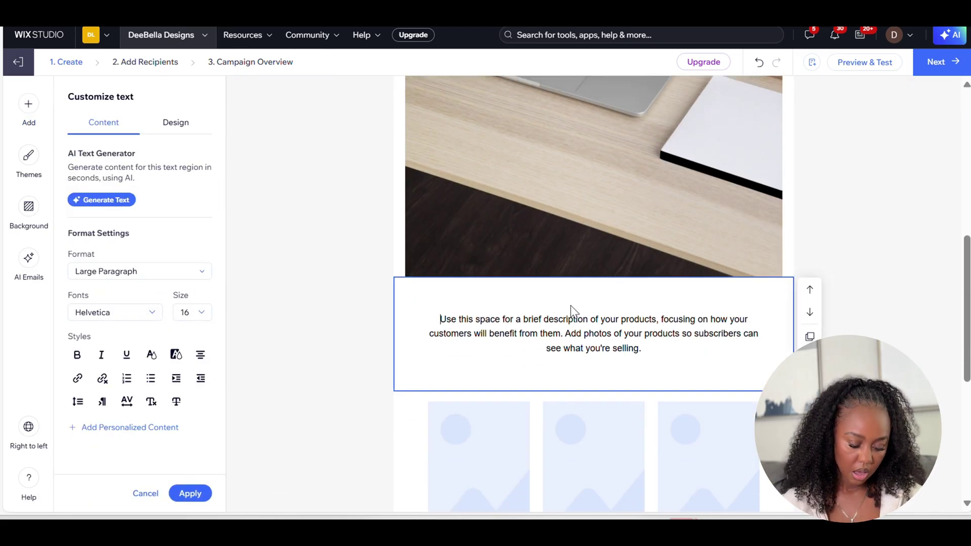
pyautogui.click(29, 104)
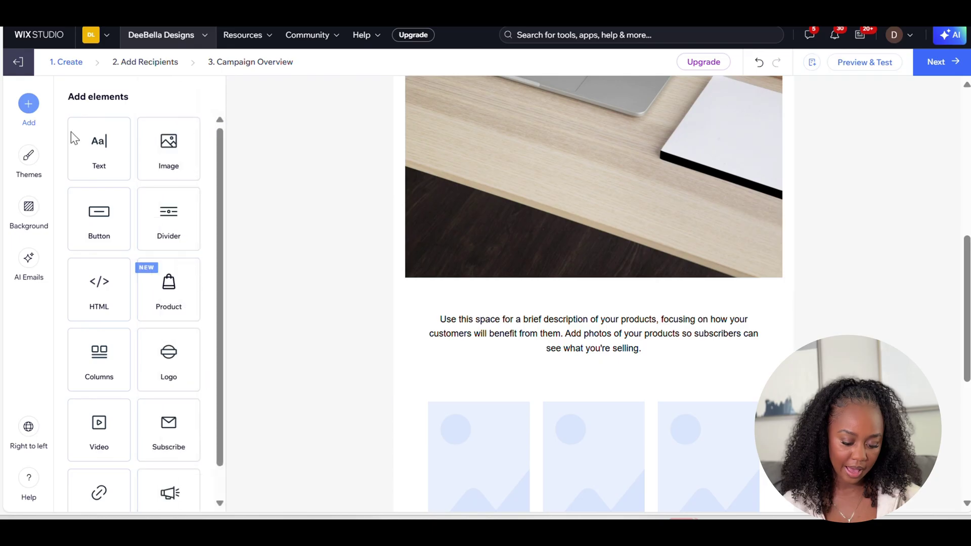
pyautogui.click(170, 315)
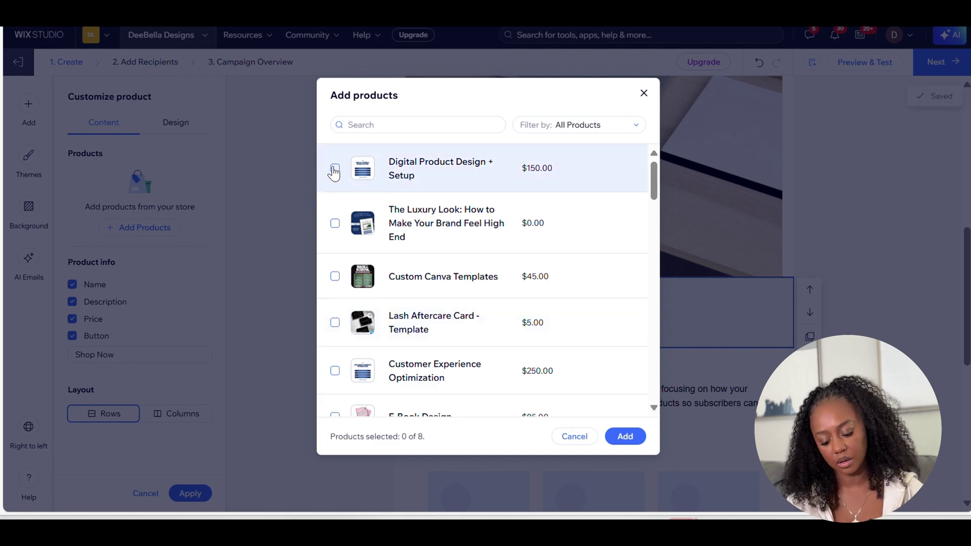
pyautogui.click(335, 168)
pyautogui.click(625, 435)
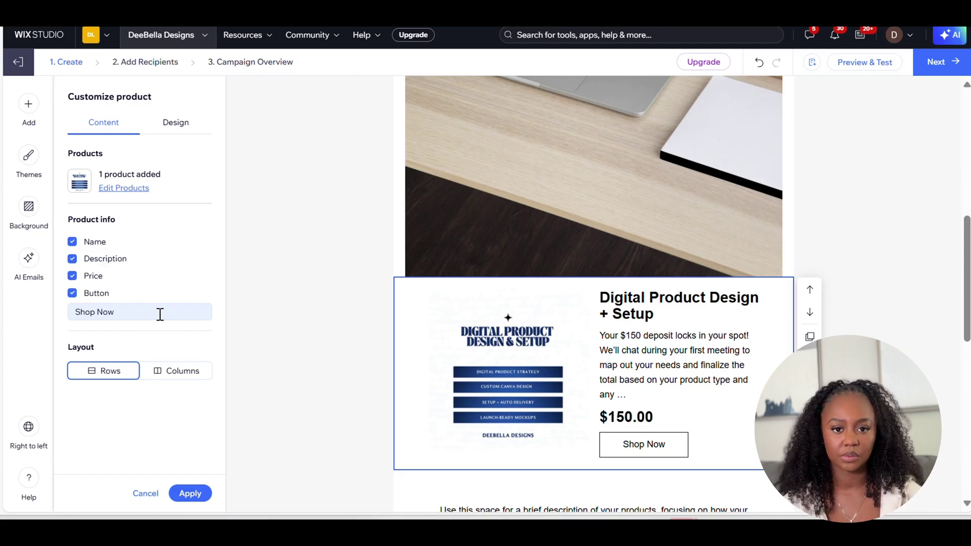
# - Look through the store product selection without changing it and hide the product's name in the product element
pyautogui.click(141, 190)
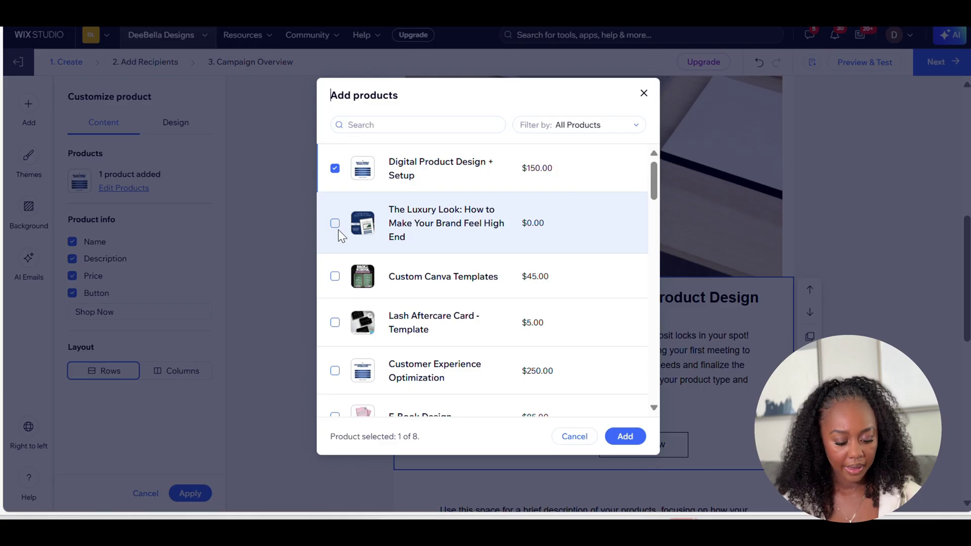
pyautogui.click(645, 92)
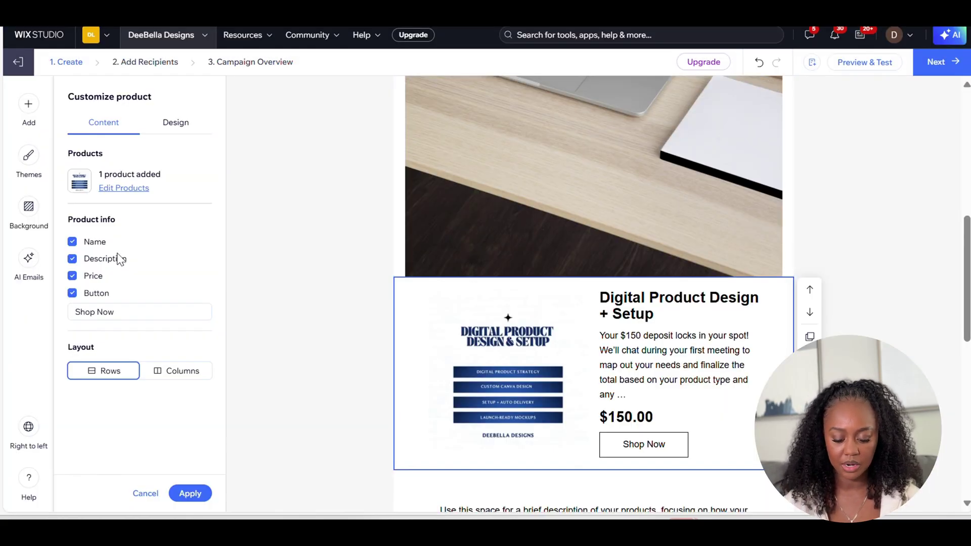
pyautogui.click(72, 244)
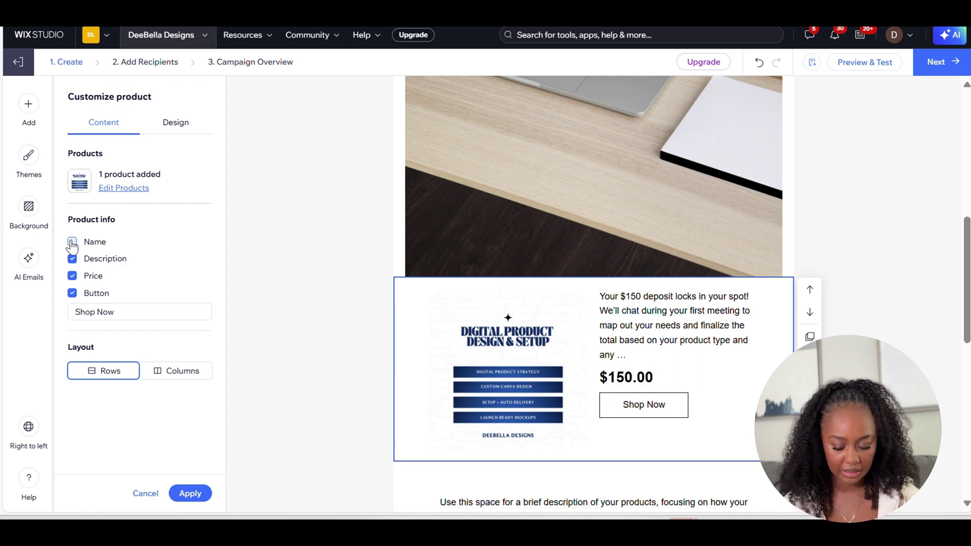
pyautogui.click(72, 242)
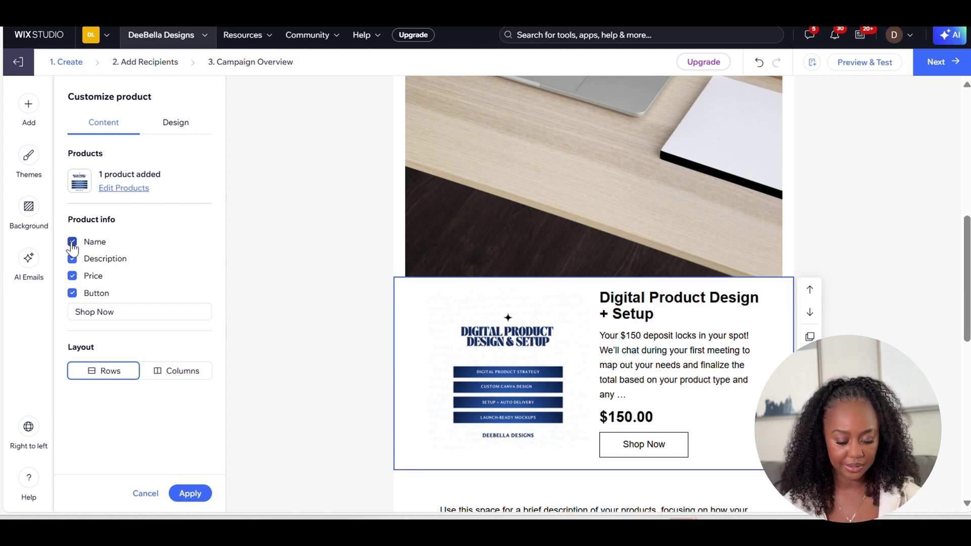
pyautogui.click(73, 244)
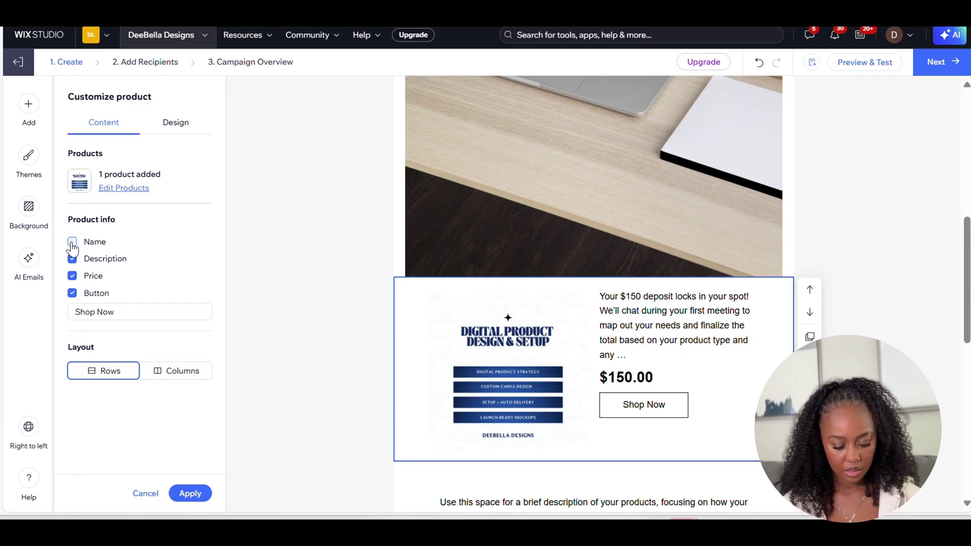
pyautogui.doubleClick(73, 245)
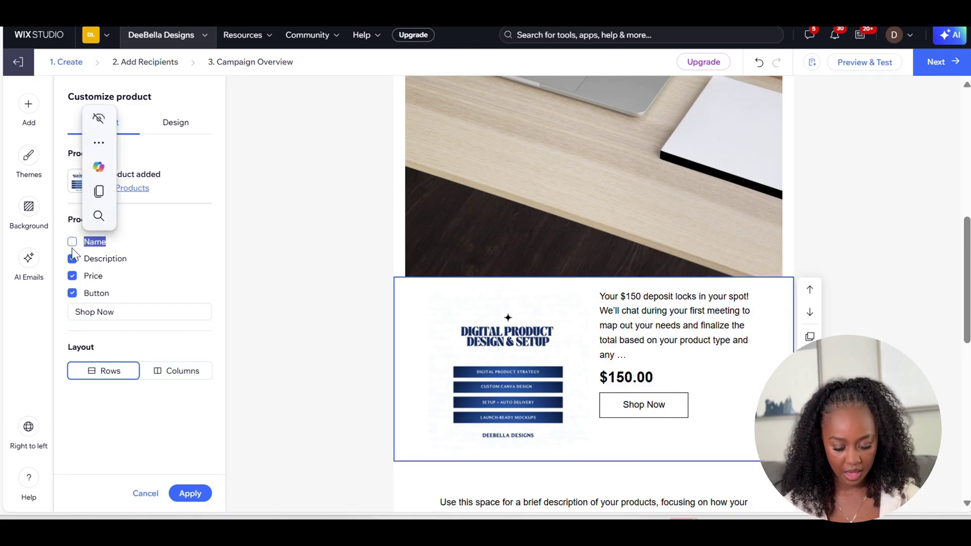
# - Try hiding the product's description and set the product button's text to "GET STARTED"
pyautogui.click(72, 259)
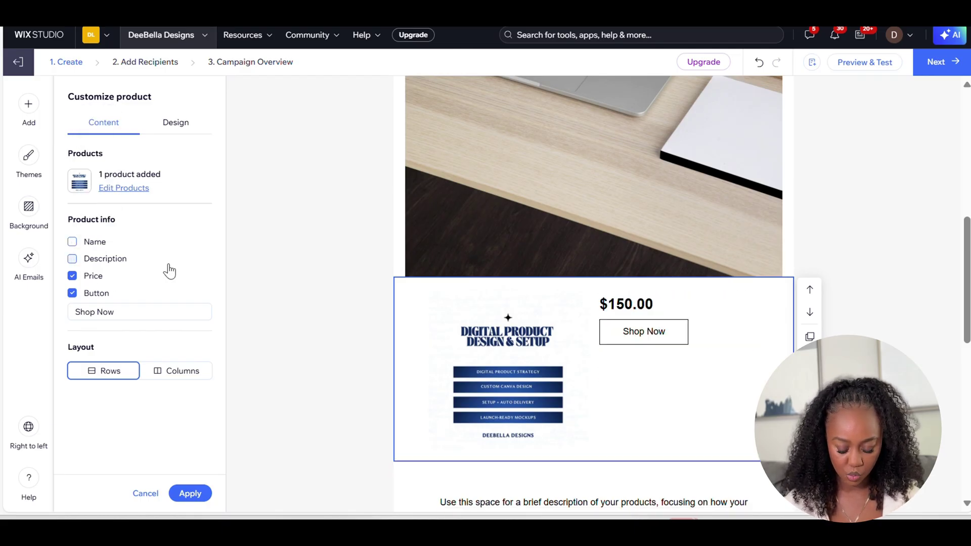
pyautogui.click(106, 261)
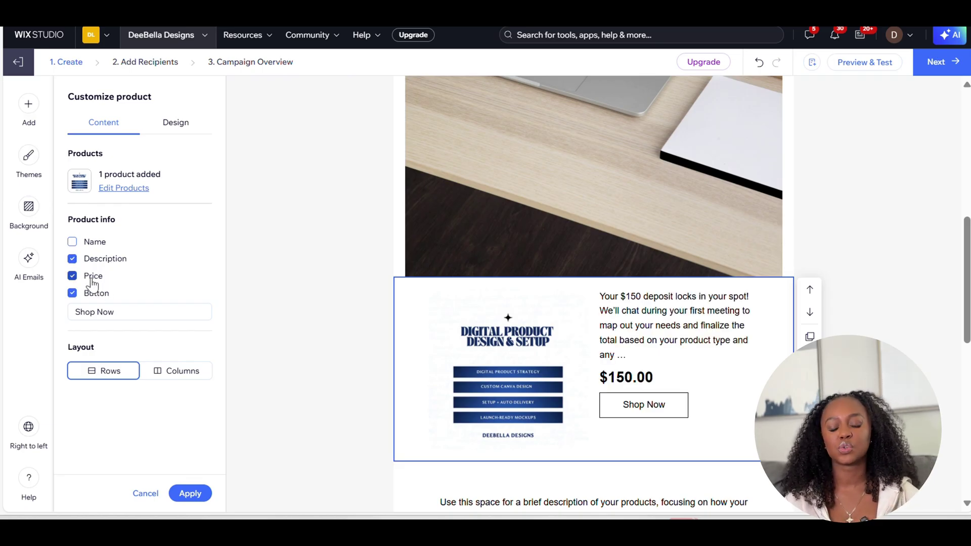
pyautogui.tripleClick(111, 312)
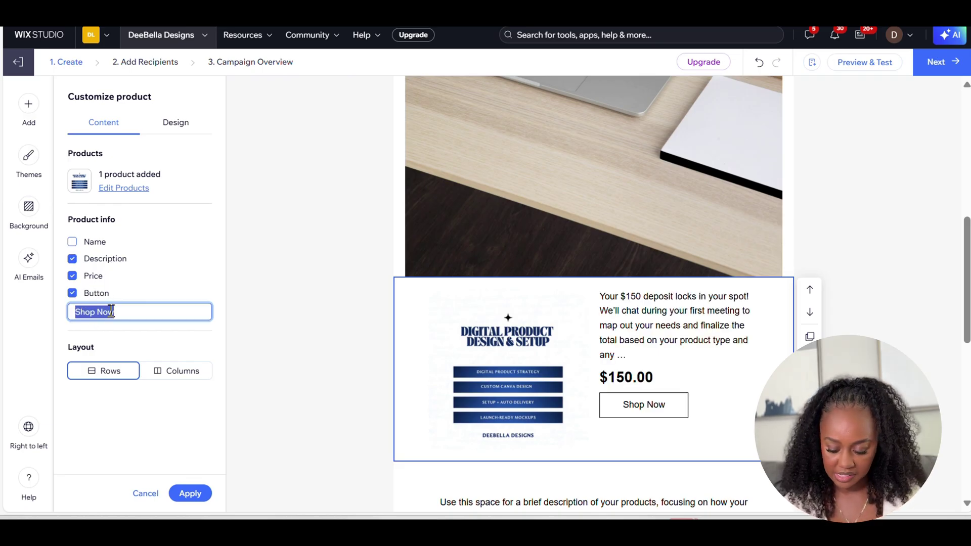
pyautogui.press('BackSpace')
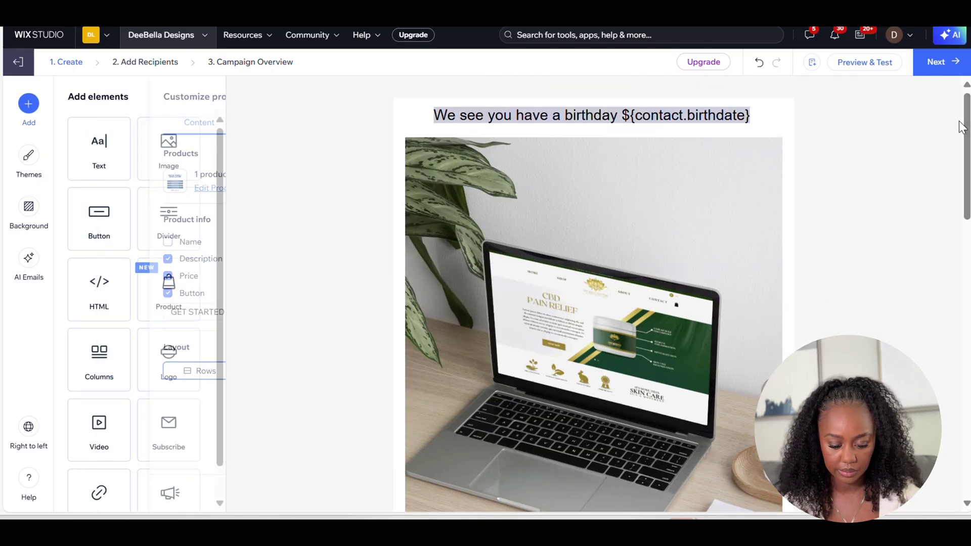
# - Set the background fill color of the birthday heading at the start of the email to black (#000000)
pyautogui.click(777, 116)
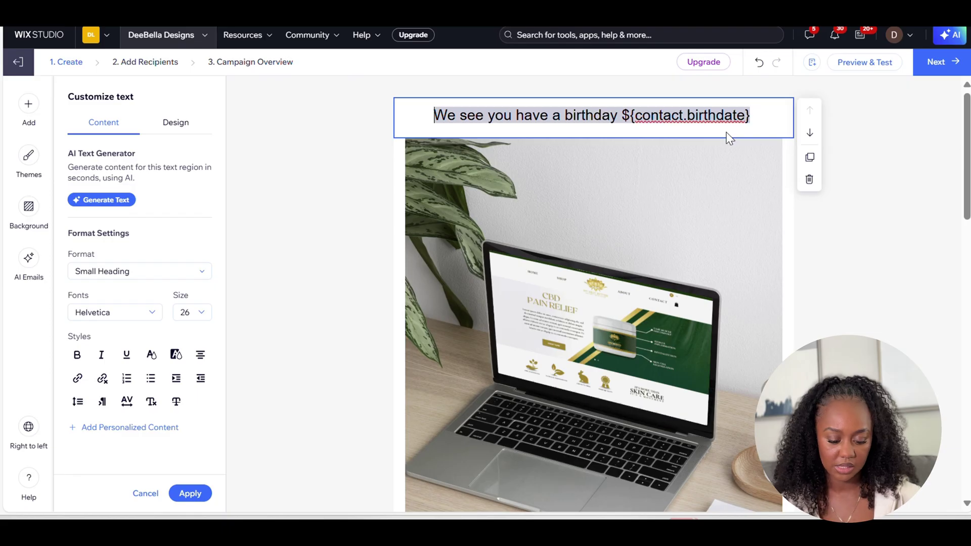
pyautogui.click(177, 140)
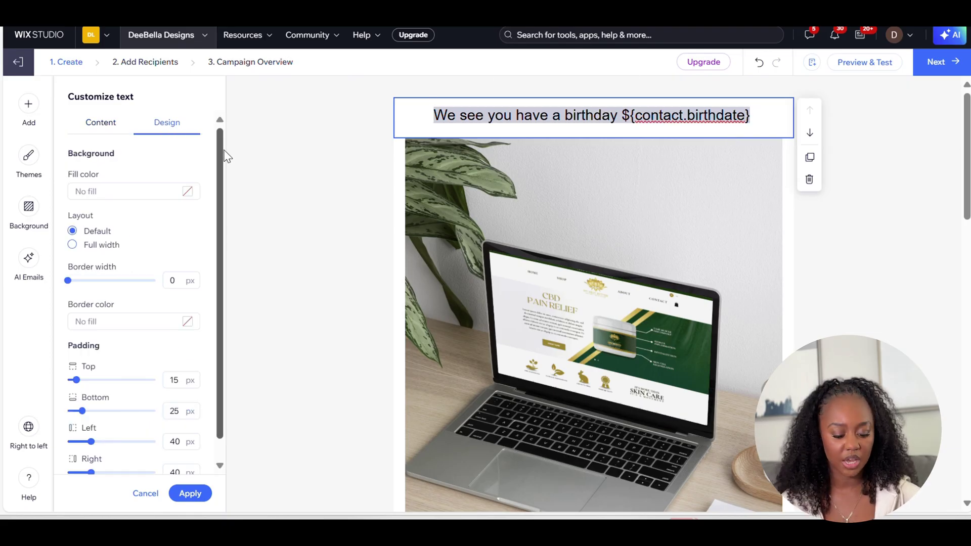
pyautogui.moveTo(220, 152); pyautogui.dragTo(221, 227)
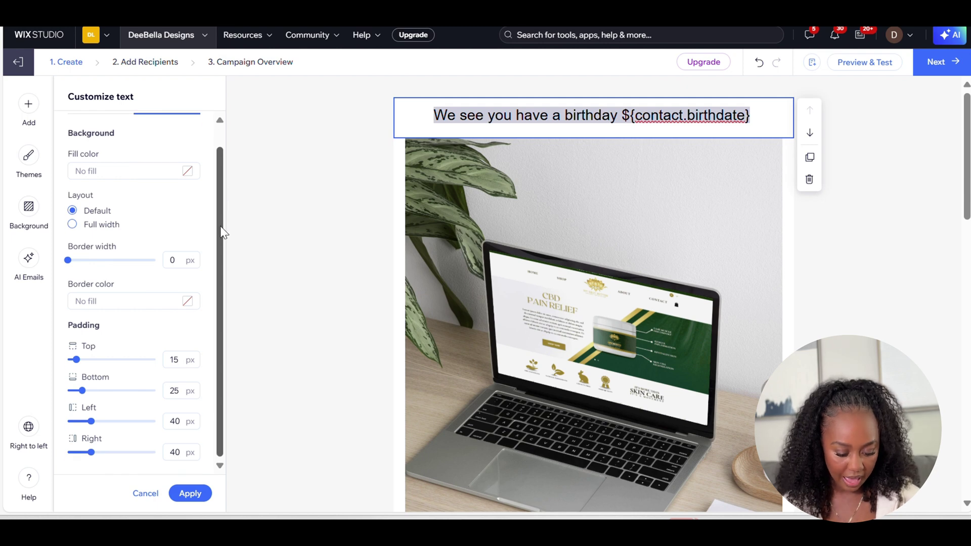
pyautogui.scroll(1, 225, 127)
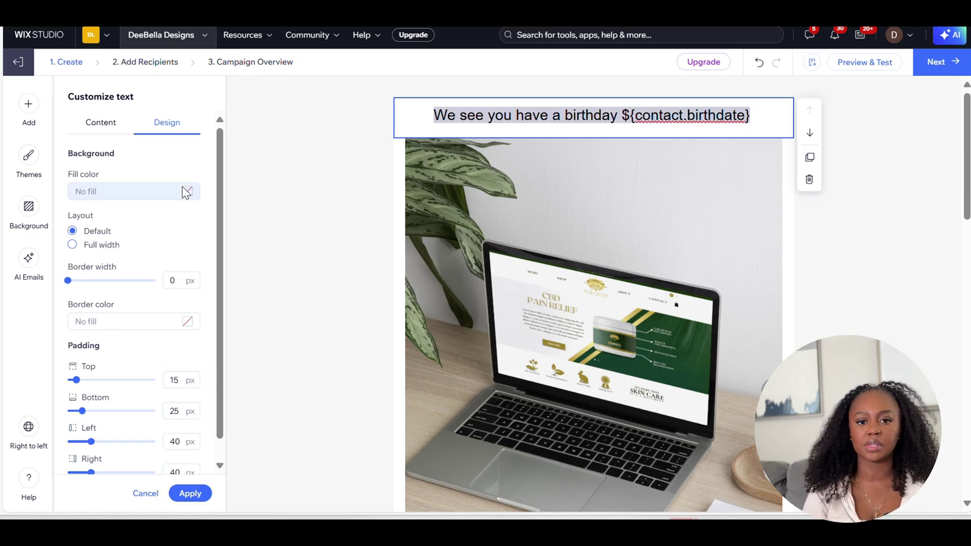
pyautogui.click(154, 191)
pyautogui.click(279, 204)
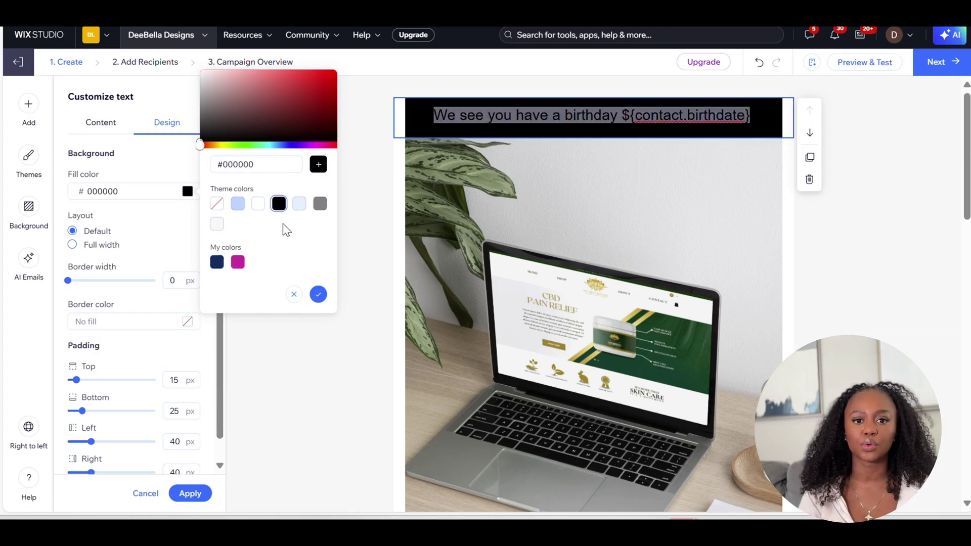
pyautogui.click(175, 225)
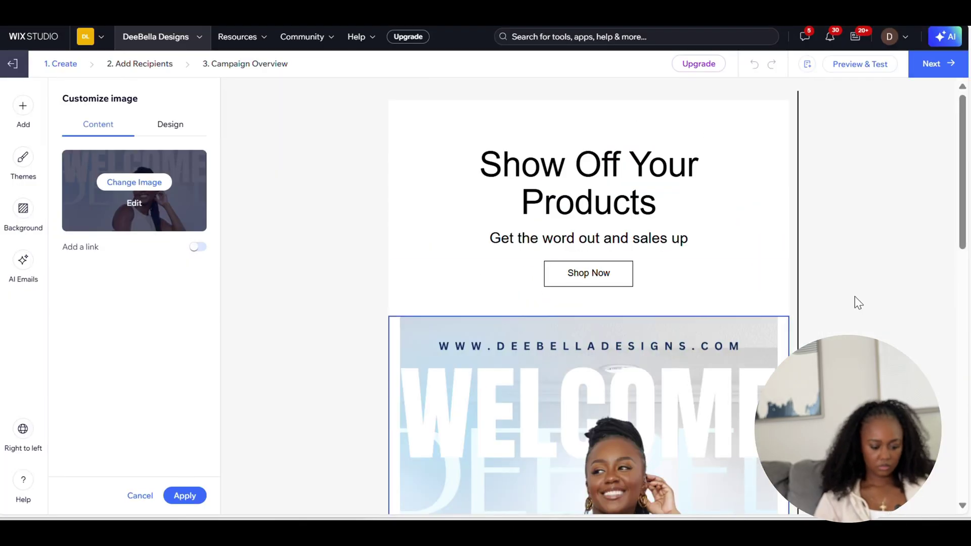
# - Write "Thank You For Subscribing to DeeBella Designs" as the heading below the welcome image
pyautogui.click(753, 194)
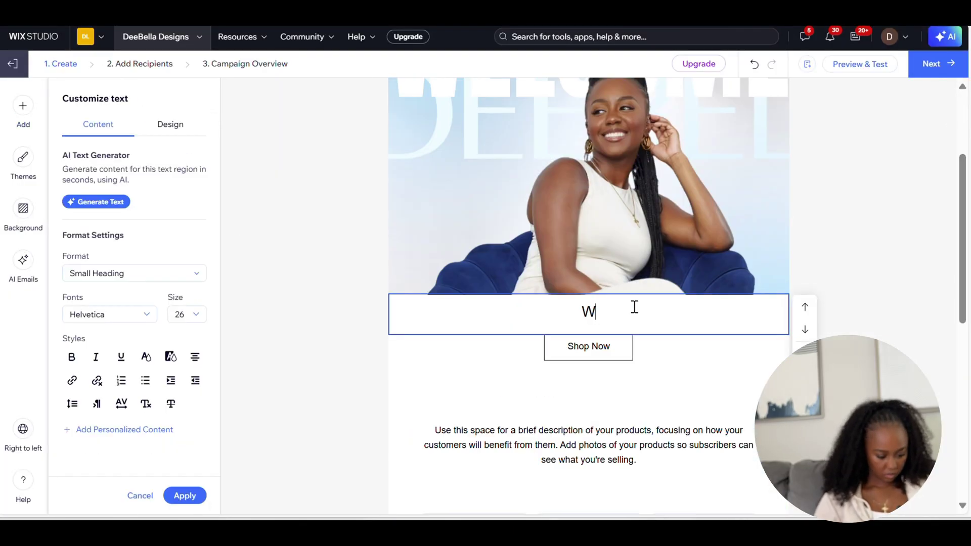
pyautogui.press('BackSpace')
pyautogui.write('Thank You For Subscribing to DeeBella Designs')
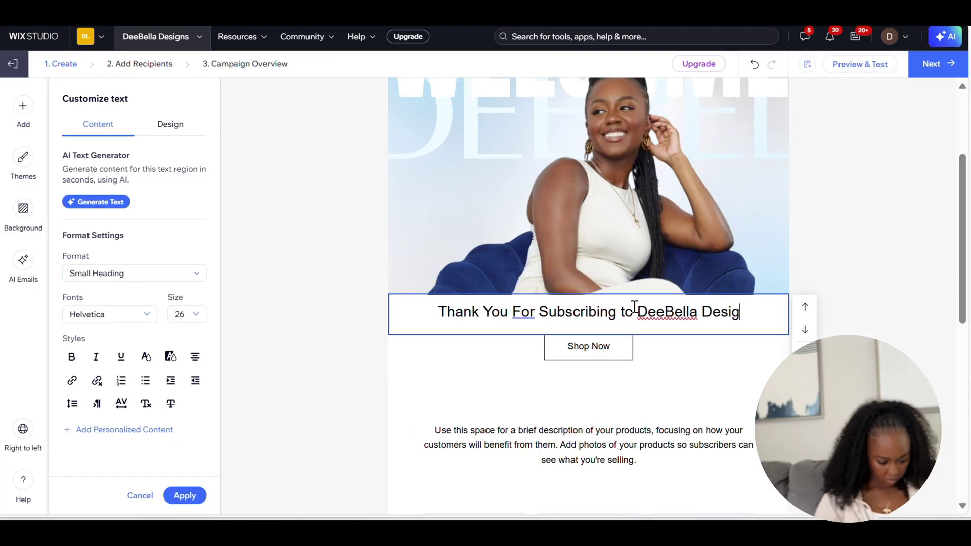
# - Try the Titillium Web font on the thank-you heading
pyautogui.click(146, 315)
pyautogui.moveTo(204, 338); pyautogui.dragTo(196, 439)
pyautogui.click(131, 440)
# - Set the thank-you heading's font to bold Arial, adjust its size and apply the formatting
pyautogui.click(109, 314)
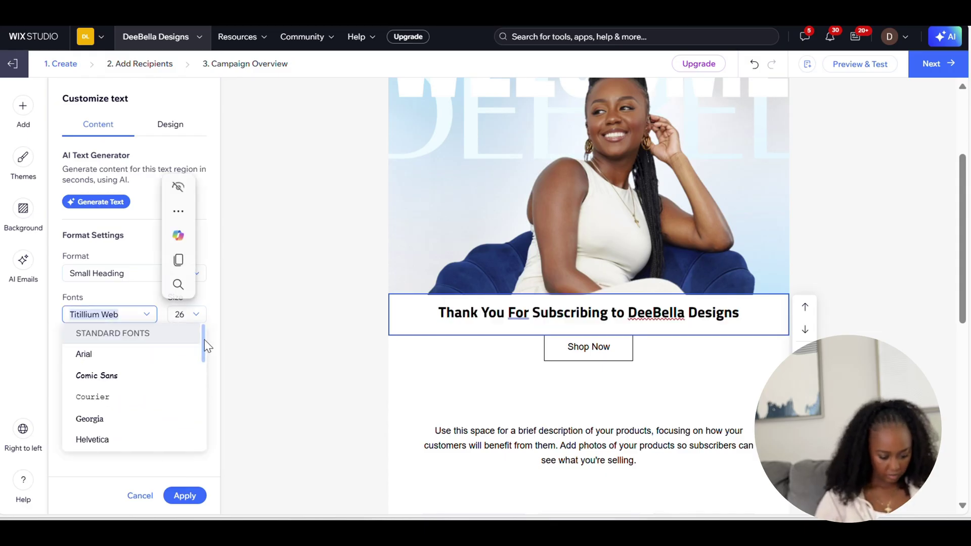
pyautogui.click(85, 354)
pyautogui.click(195, 314)
pyautogui.click(180, 438)
pyautogui.click(185, 496)
# - Move the description paragraph above the Shop Now button and reduce its top and bottom padding to zero
pyautogui.scroll(-2, 768, 265)
pyautogui.click(805, 256)
pyautogui.click(588, 268)
pyautogui.click(170, 125)
pyautogui.moveTo(97, 382); pyautogui.dragTo(63, 383)
pyautogui.moveTo(97, 412); pyautogui.dragTo(56, 414)
pyautogui.click(98, 125)
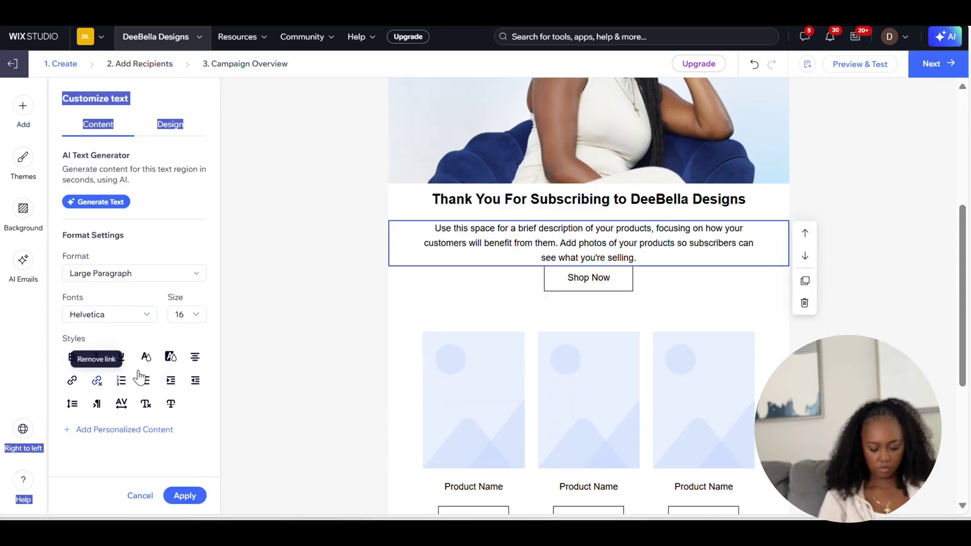
# - Replace the start of the description paragraph with "Hey" followed by the contact's first name as a dynamic value
pyautogui.moveTo(636, 258); pyautogui.dragTo(432, 228)
pyautogui.write('Hey')
pyautogui.click(123, 429)
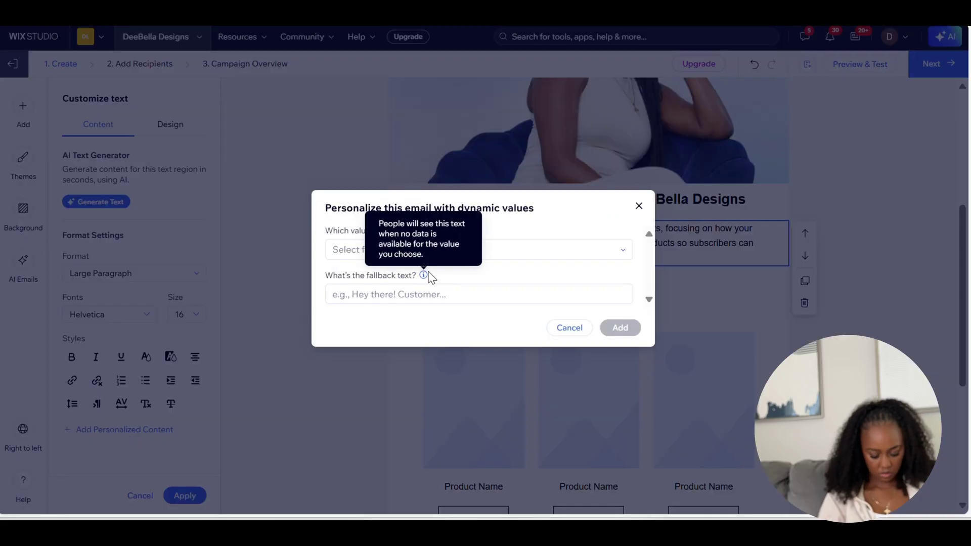
pyautogui.click(478, 249)
pyautogui.click(455, 273)
pyautogui.click(621, 328)
# - Complete the greeting with a DeeBella Designs welcome mentioning promos, first dibbs and a VIP experience, ending "check out some of my offers below:", and apply it
pyautogui.moveTo(694, 258); pyautogui.dragTo(532, 229)
pyautogui.press('BackSpace')
pyautogui.write("welcome and thank you for subscribing to DeeBella Designs. Stay tuned for promos, first dibbs, and a complete VIP experience. I can't wait to connect with you! In the meantime, check out how we can connect more below")
pyautogui.moveTo(612, 274); pyautogui.dragTo(668, 258)
pyautogui.write('some of my offers below:')
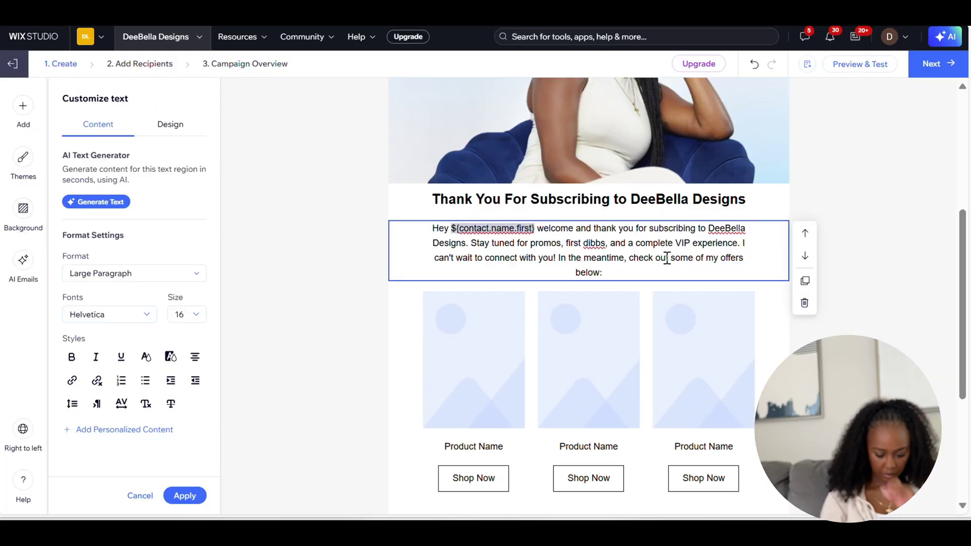
pyautogui.click(184, 496)
# - Replace the placeholder product columns with a product element containing Digital Product Design + Setup, placed directly below the greeting paragraph
pyautogui.click(804, 364)
pyautogui.click(169, 290)
pyautogui.click(134, 230)
pyautogui.click(329, 170)
pyautogui.click(620, 438)
pyautogui.click(805, 251)
# - Hide the product name in the new product element and switch its layout to columns
pyautogui.click(67, 243)
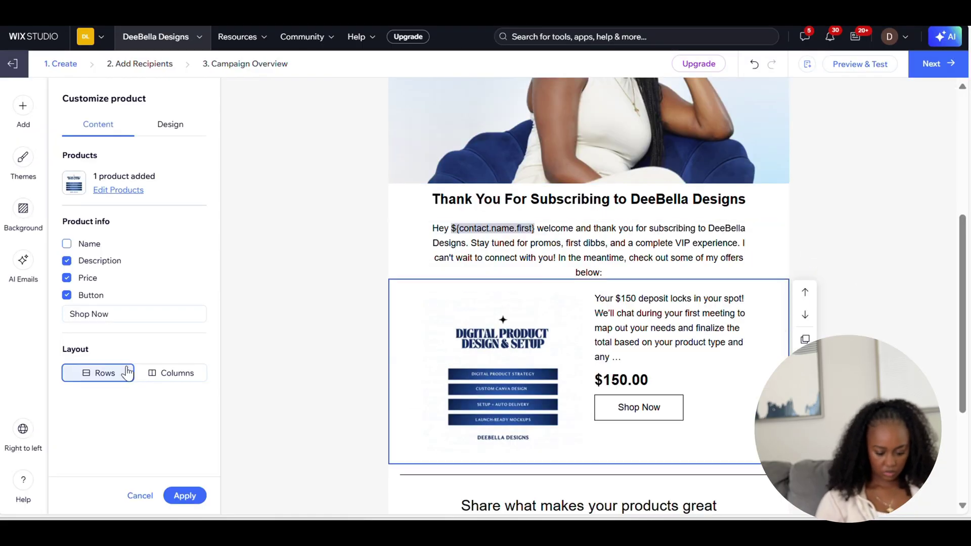
pyautogui.click(151, 373)
# - Add the store product Customer Experience Optimization to the product element
pyautogui.click(118, 190)
pyautogui.click(330, 373)
pyautogui.click(620, 438)
# - Give the product buttons the navy fill color #022D5F and white text
pyautogui.click(170, 124)
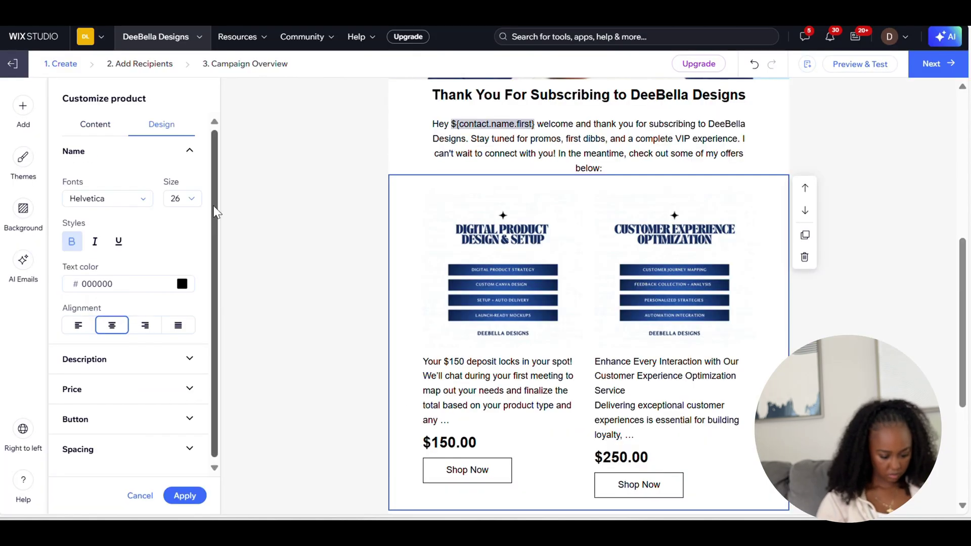
pyautogui.click(75, 412)
pyautogui.scroll(-2, 219, 323)
pyautogui.click(182, 229)
pyautogui.click(260, 201)
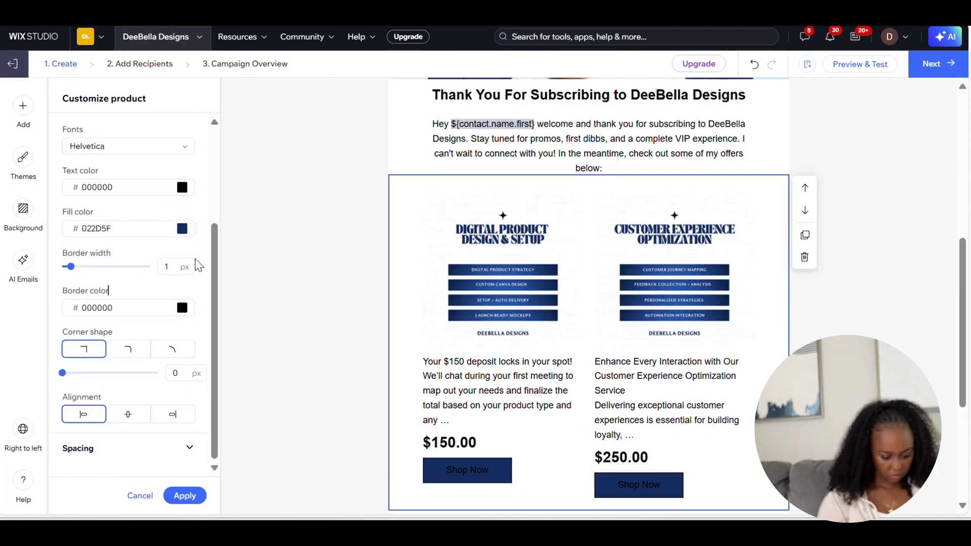
pyautogui.click(182, 187)
# - Set the font size of the product prices to 18
pyautogui.moveTo(216, 333); pyautogui.dragTo(216, 240)
pyautogui.click(185, 219)
pyautogui.click(191, 259)
pyautogui.click(173, 278)
pyautogui.click(191, 259)
pyautogui.click(174, 360)
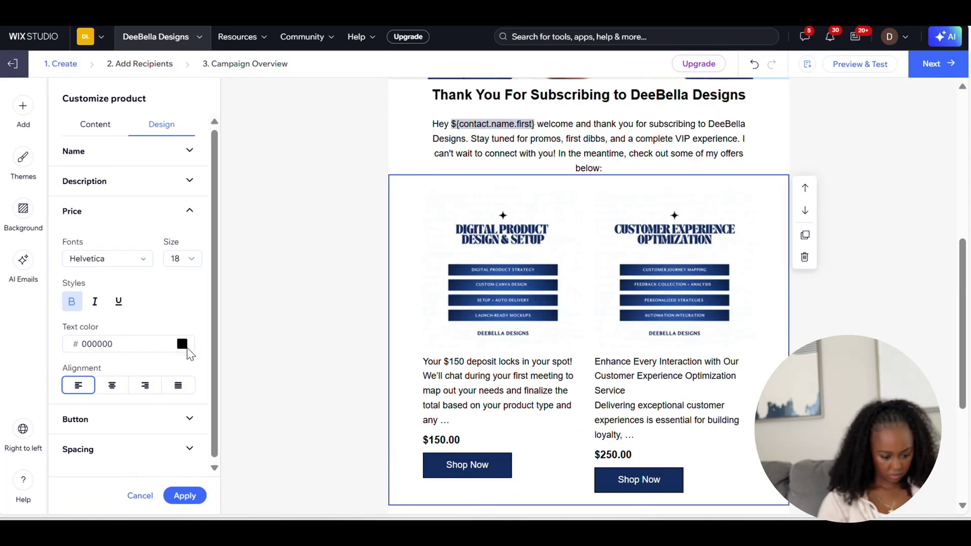
# - Check the remaining design sections of the product element and apply its changes
pyautogui.click(189, 150)
pyautogui.click(190, 418)
pyautogui.moveTo(216, 281); pyautogui.dragTo(216, 275)
pyautogui.click(190, 269)
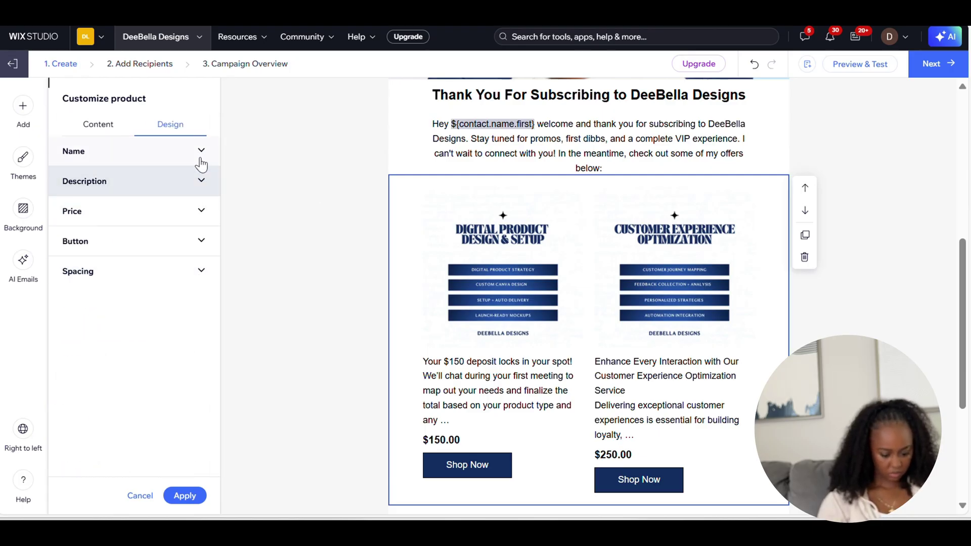
pyautogui.click(196, 157)
pyautogui.click(195, 156)
pyautogui.click(99, 124)
pyautogui.click(184, 495)
# - Reopen the product element's design settings and center-align its Shop Now buttons
pyautogui.scroll(-2, 747, 195)
pyautogui.click(768, 250)
pyautogui.click(170, 124)
pyautogui.click(168, 419)
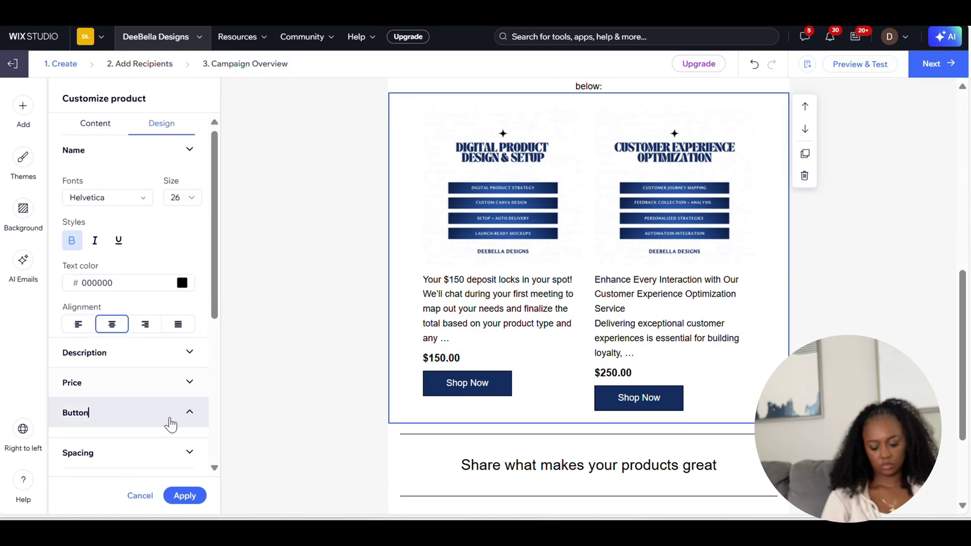
pyautogui.moveTo(215, 324); pyautogui.dragTo(215, 416)
pyautogui.click(127, 414)
# - Center-align the product descriptions and the product prices
pyautogui.click(189, 181)
pyautogui.click(112, 355)
pyautogui.click(152, 390)
pyautogui.click(112, 386)
# - Check the spacing settings of the product element and apply its design changes
pyautogui.click(189, 449)
pyautogui.moveTo(215, 324); pyautogui.dragTo(217, 406)
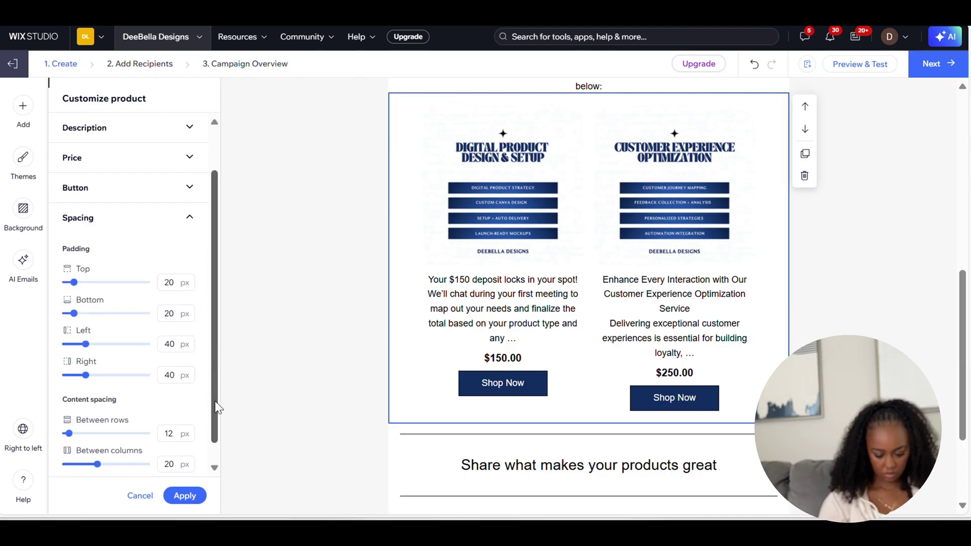
pyautogui.click(184, 495)
# - Delete the leftover "Share what makes your products great" section below the products
pyautogui.scroll(3, 733, 253)
pyautogui.click(589, 148)
pyautogui.click(804, 172)
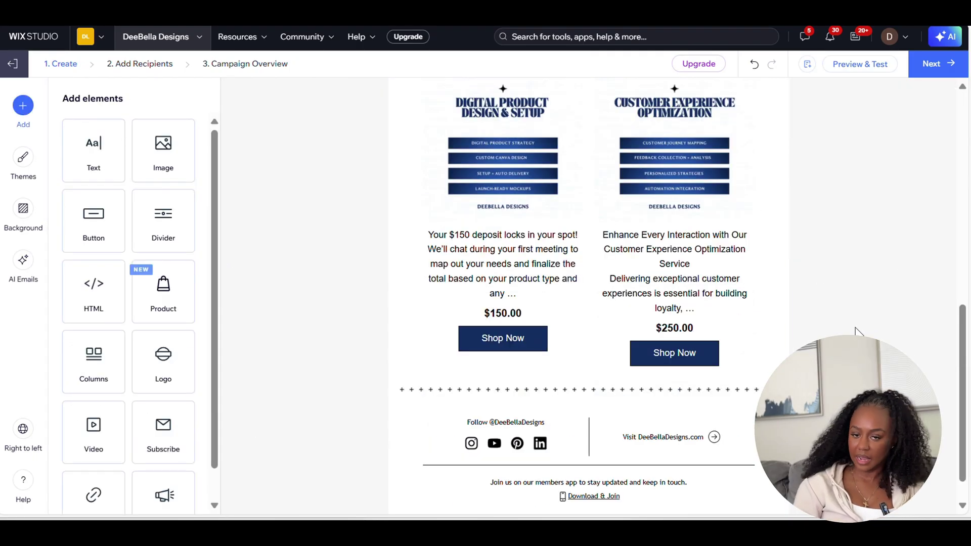
# - Preview the finished email, start a test email and fill in the recipient's email address
pyautogui.scroll(7, 855, 331)
pyautogui.scroll(3, 589, 296)
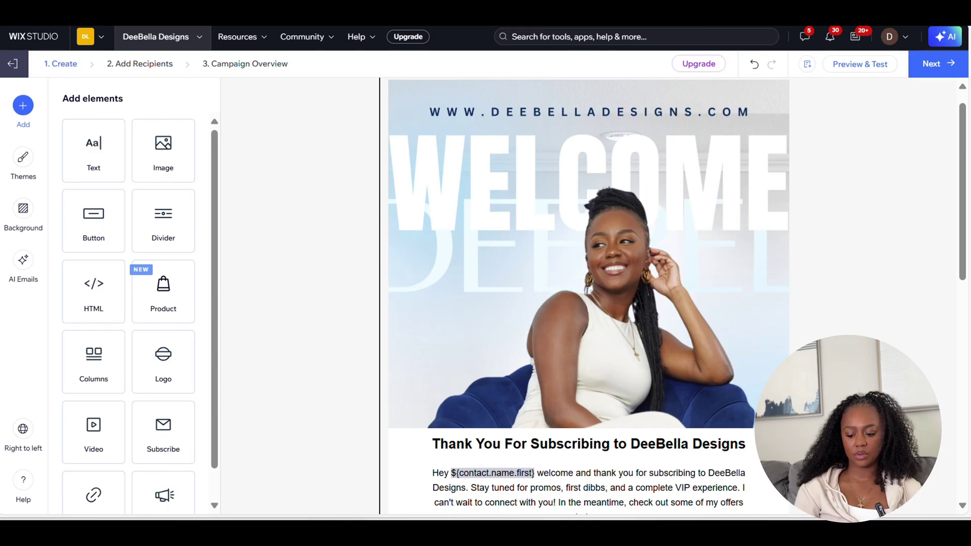
pyautogui.click(859, 64)
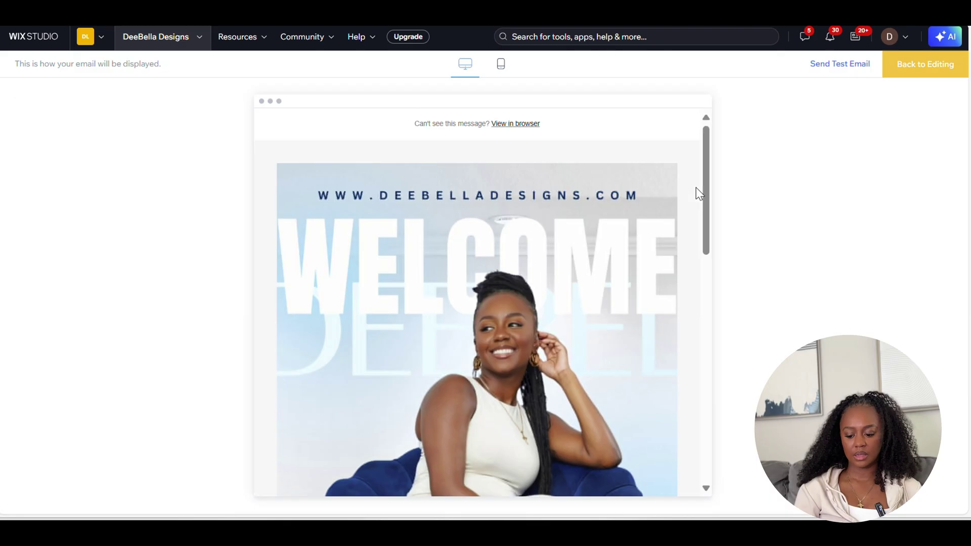
pyautogui.click(832, 65)
pyautogui.click(542, 181)
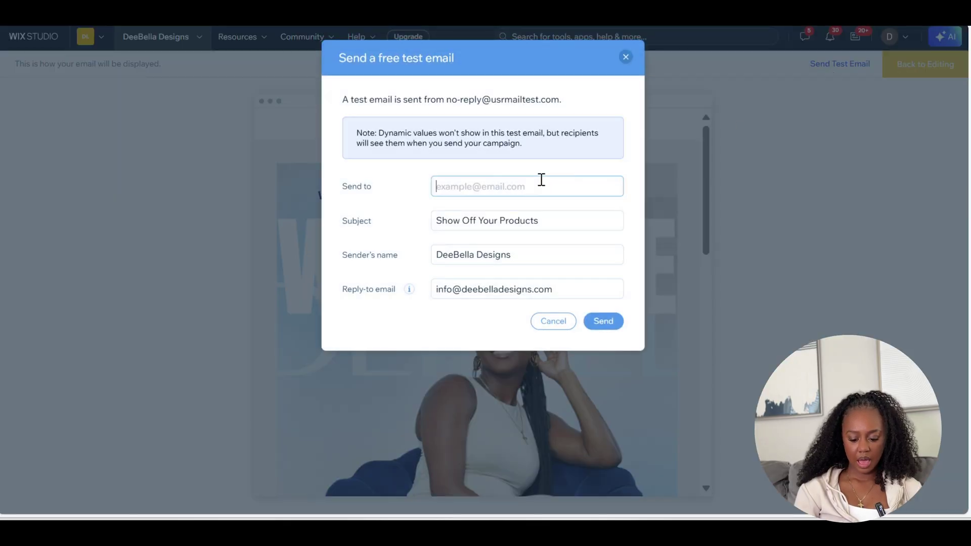
pyautogui.click(521, 242)
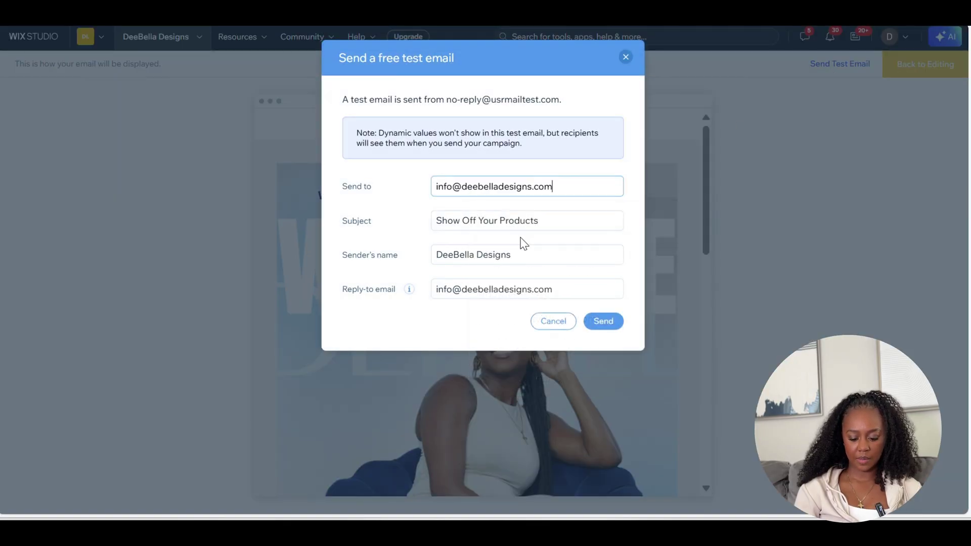
# - Replace the test email's subject with "Welcome to the DeeBella Designs experience!"
pyautogui.tripleClick(565, 223)
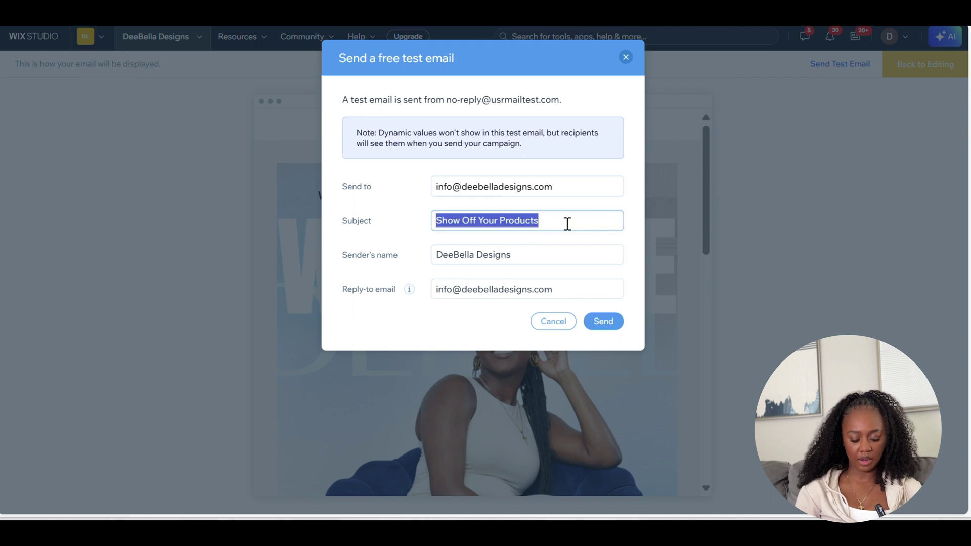
pyautogui.press('BackSpace')
pyautogui.write('Welcome ')
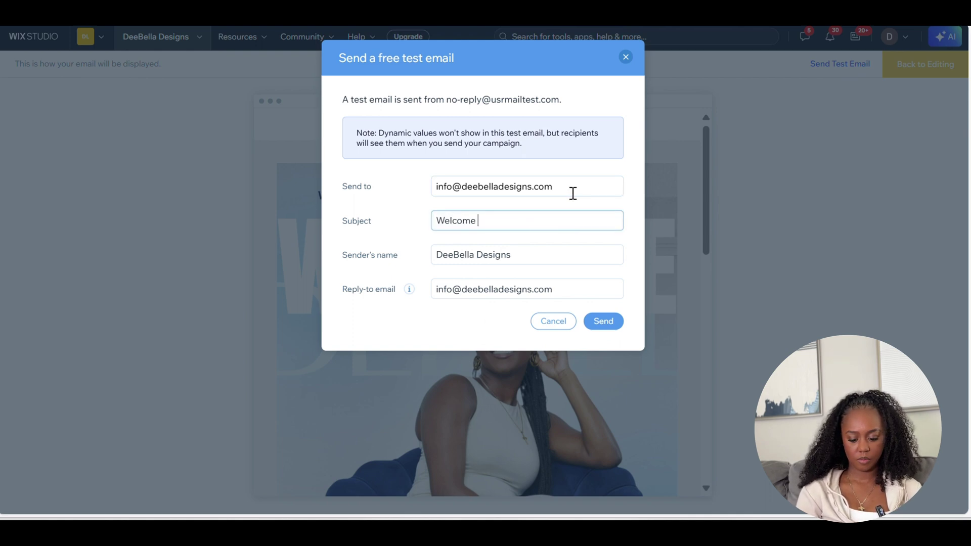
pyautogui.write('to DeeBella ')
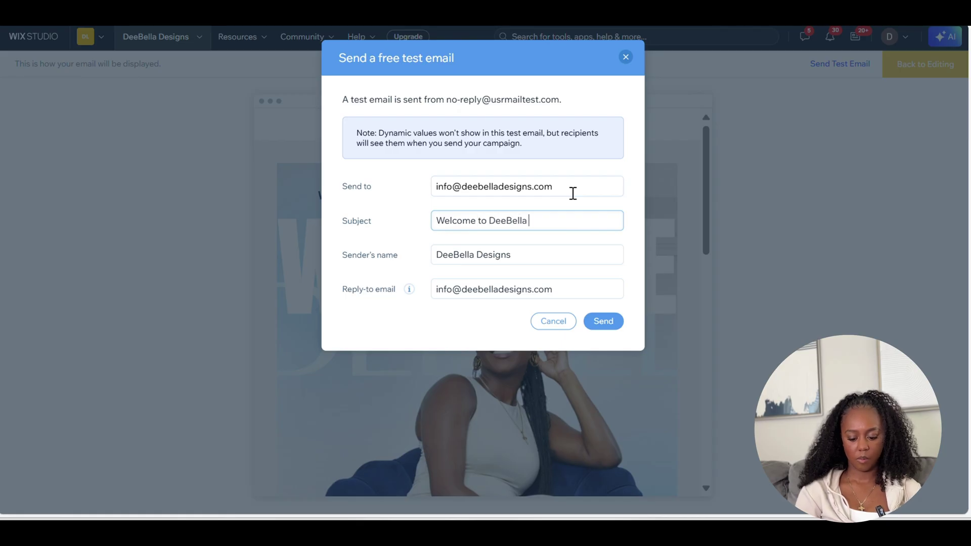
pyautogui.write('Ds')
pyautogui.write('esigns')
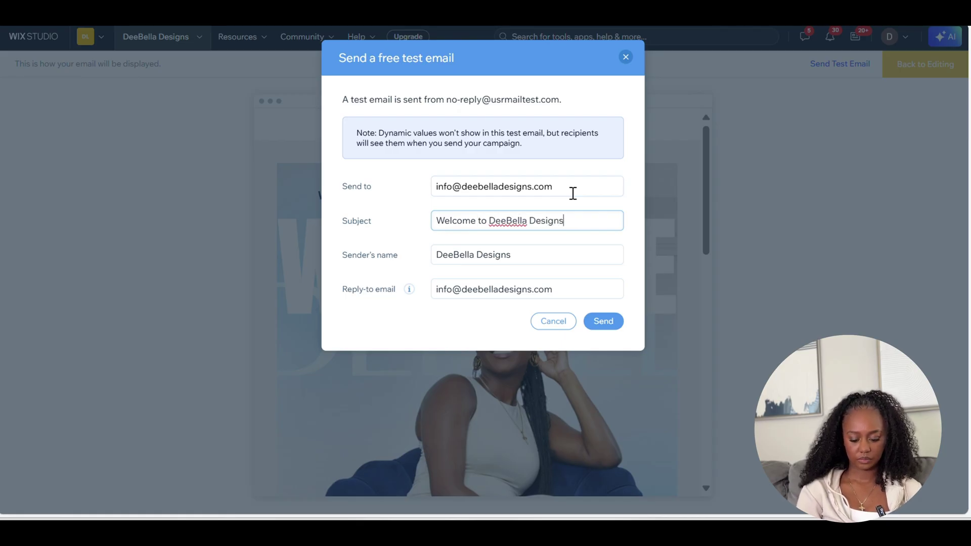
pyautogui.click(493, 221)
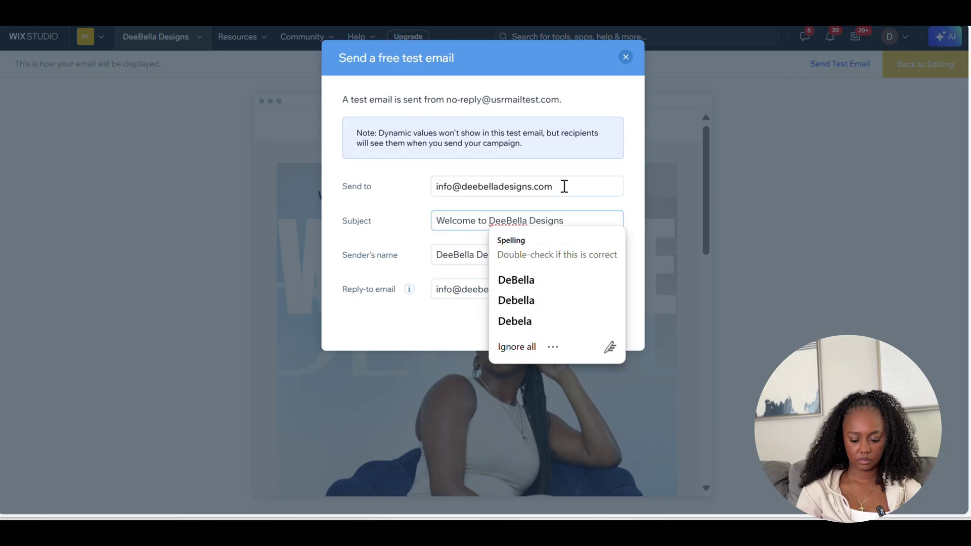
pyautogui.click(565, 187)
pyautogui.write('the')
pyautogui.press('BackSpace')
pyautogui.press('BackSpace')
pyautogui.press('BackSpace')
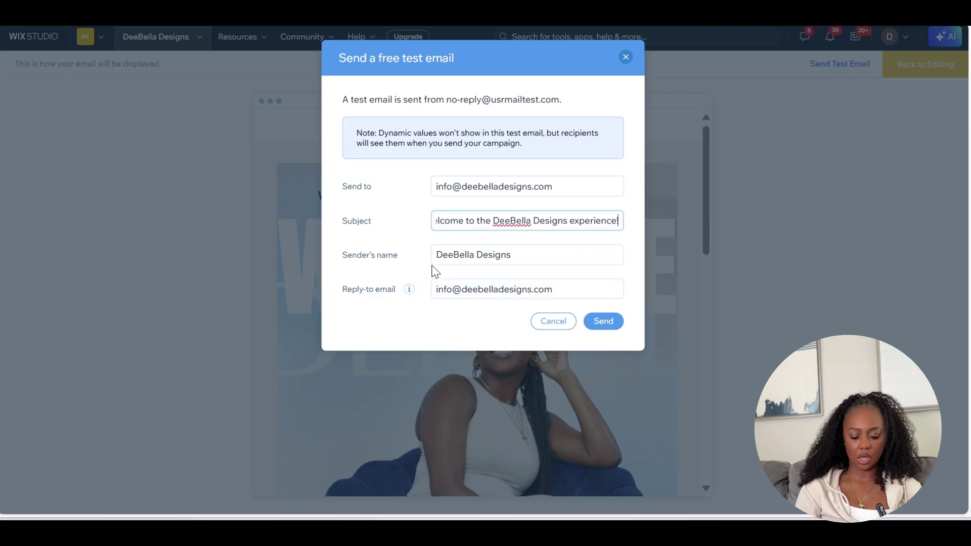
# - Send the test email and close the confirmation
pyautogui.click(618, 322)
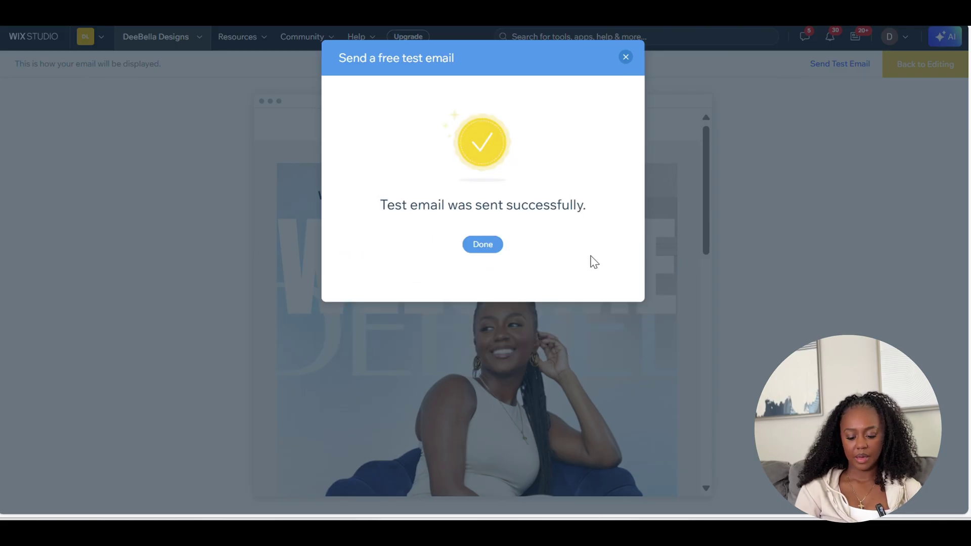
pyautogui.click(486, 245)
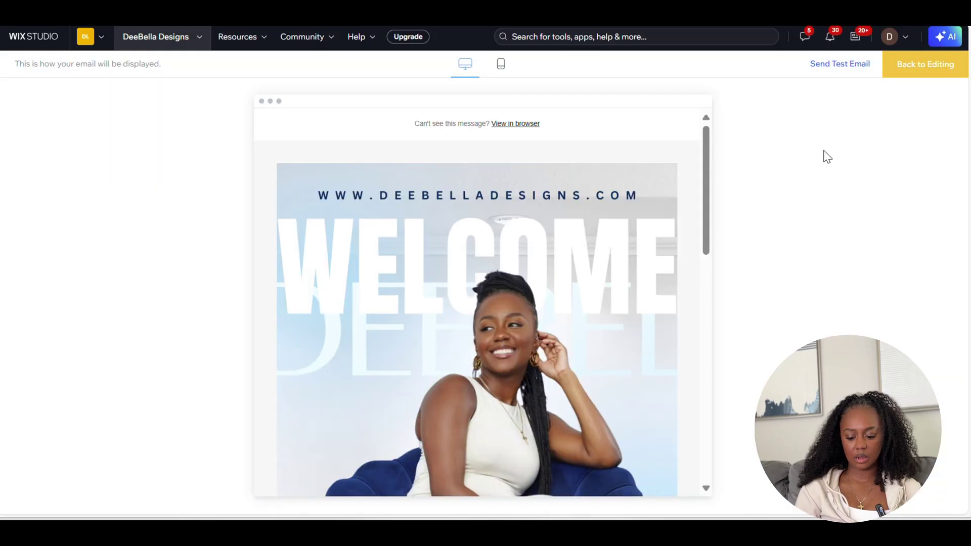
pyautogui.moveTo(705, 162); pyautogui.dragTo(722, 211)
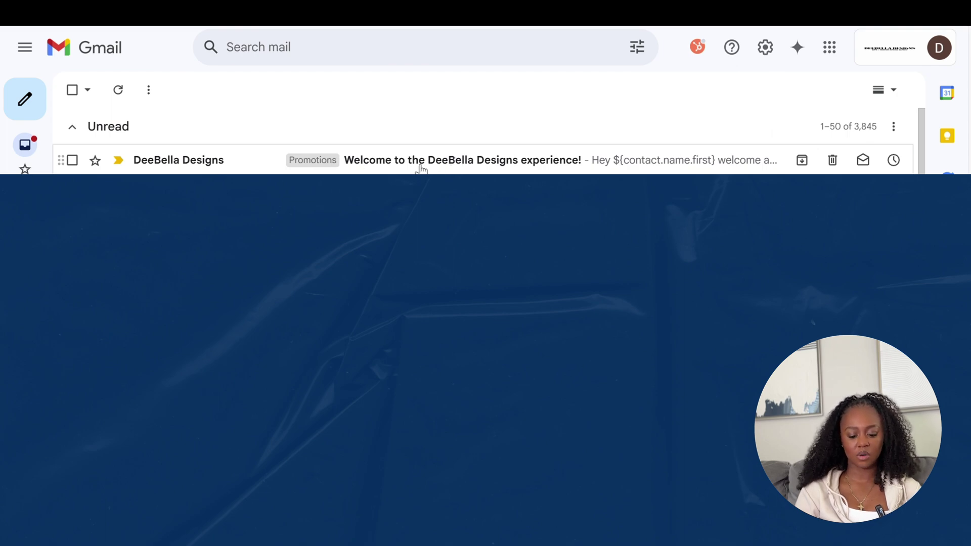
# - Open the received test email in Gmail, review it from header to footer and test the $150 product's Shop Now link
pyautogui.click(436, 161)
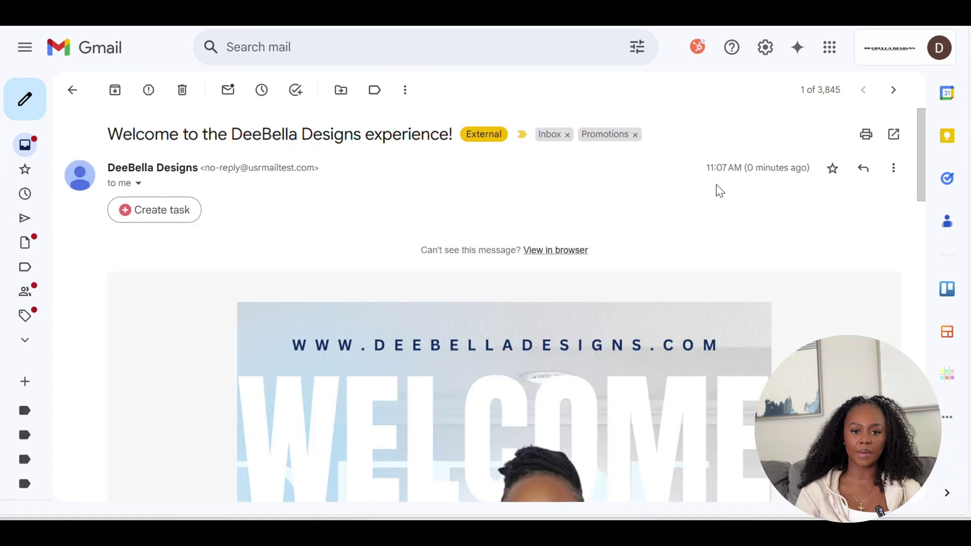
pyautogui.moveTo(920, 128); pyautogui.dragTo(745, 278)
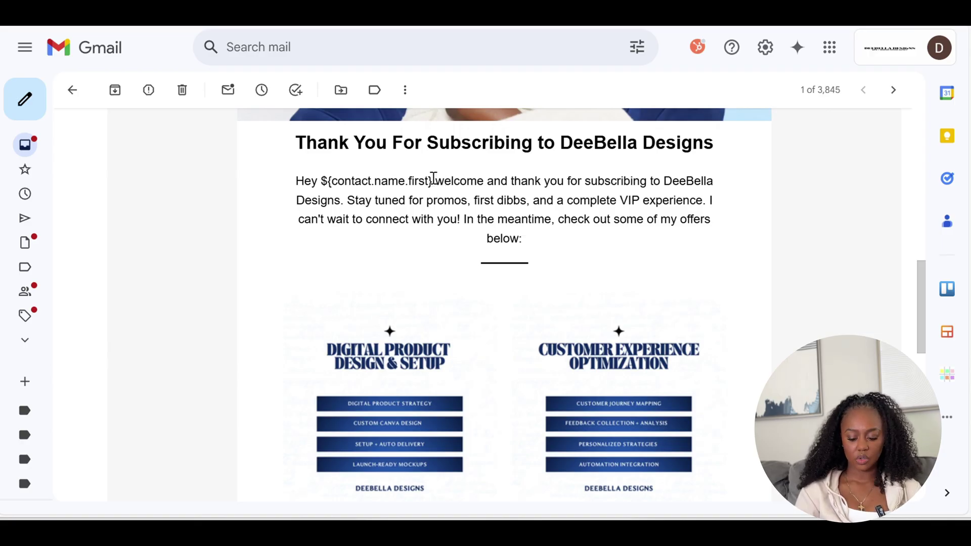
pyautogui.scroll(-10, 434, 178)
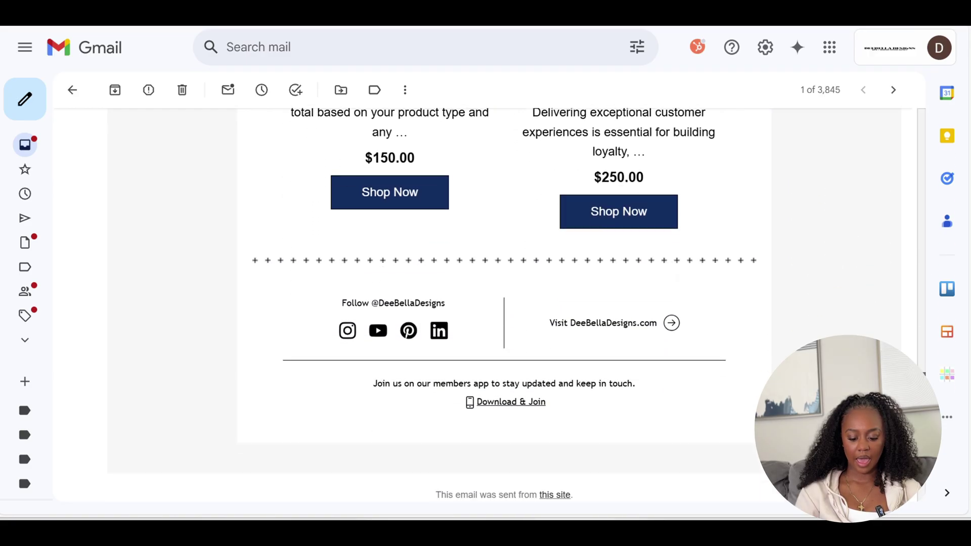
pyautogui.scroll(-3, 434, 178)
pyautogui.scroll(2, 433, 179)
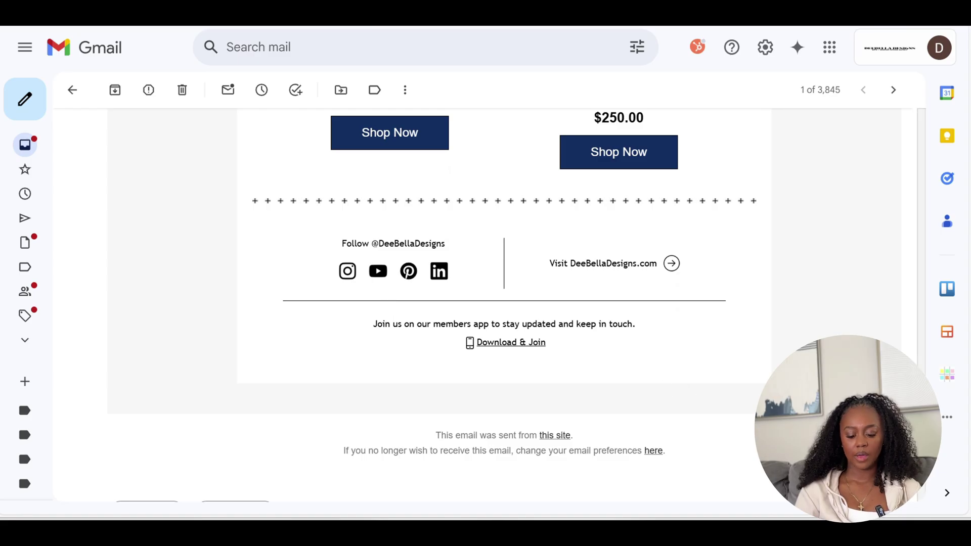
pyautogui.scroll(4, 472, 344)
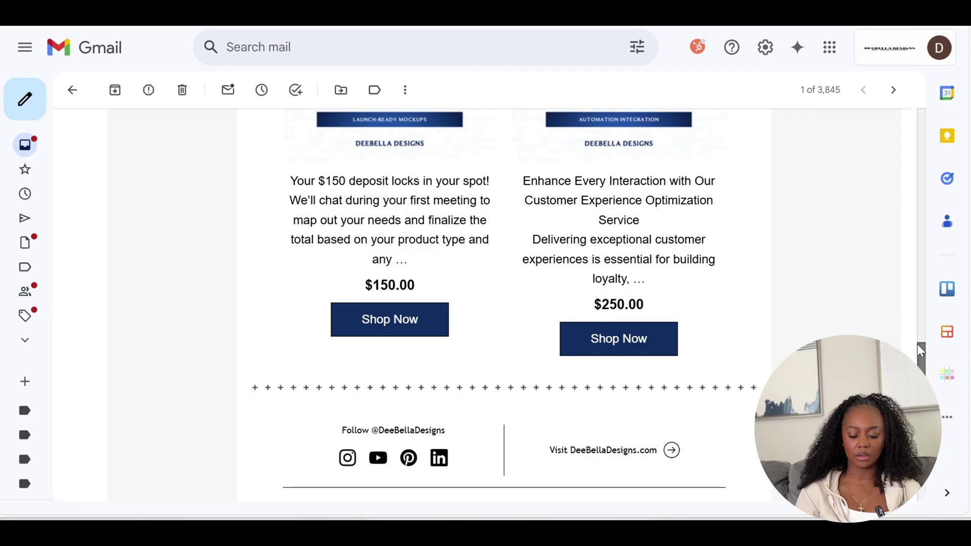
pyautogui.moveTo(920, 349); pyautogui.dragTo(898, 365)
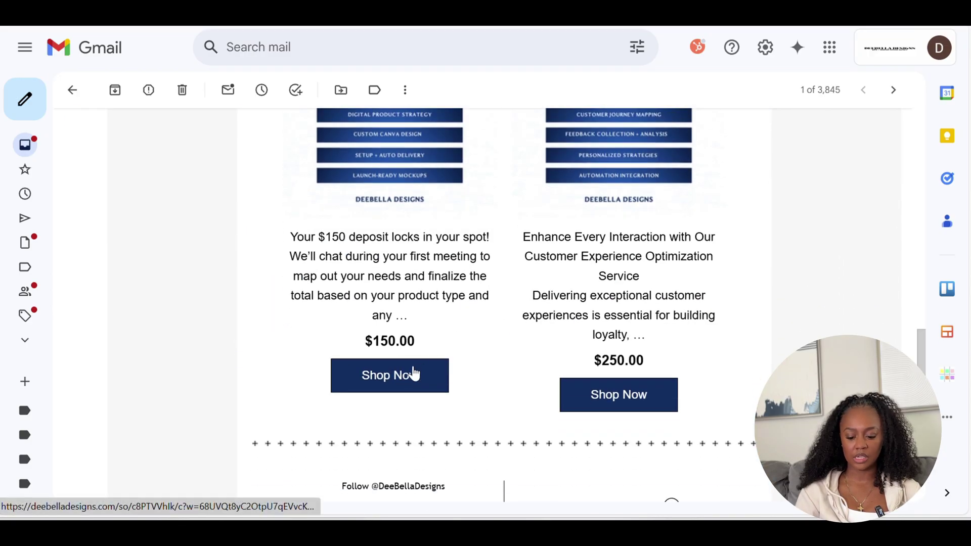
pyautogui.click(414, 376)
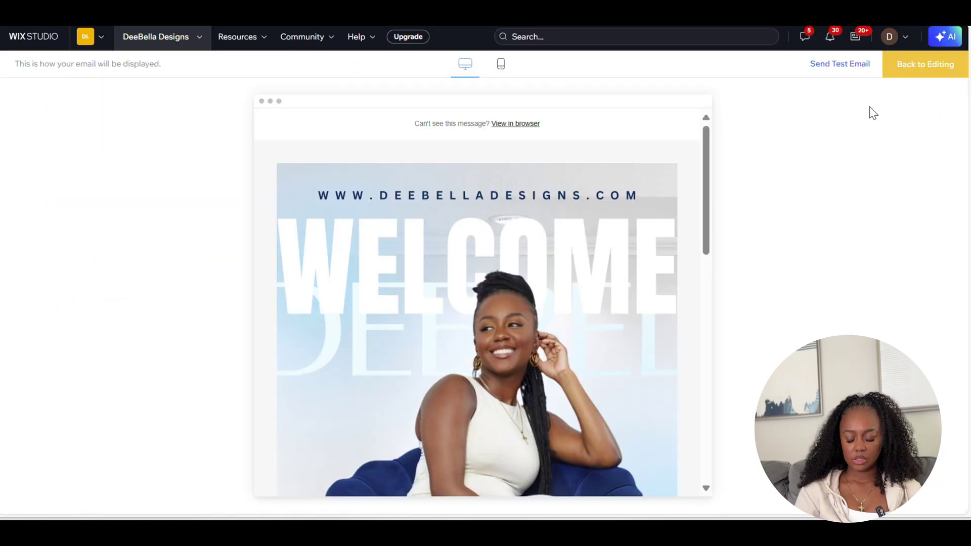
# - Leave the email preview in Wix Studio and proceed to the campaign's Add Recipients stage
pyautogui.click(921, 75)
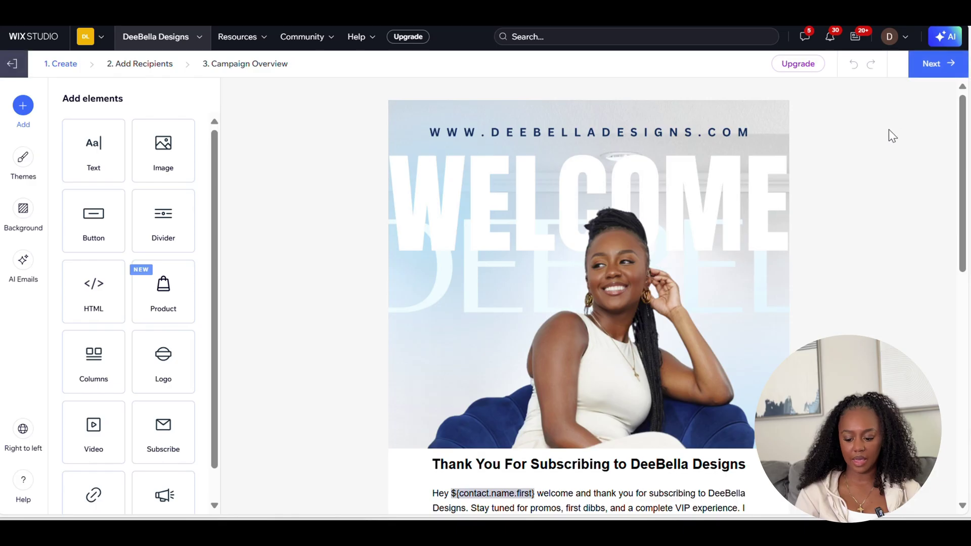
pyautogui.click(925, 72)
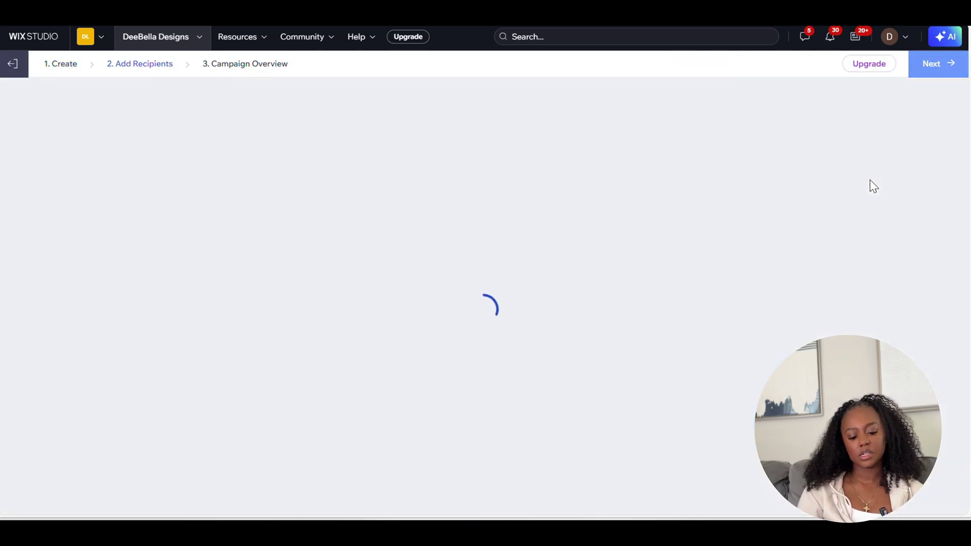
pyautogui.scroll(-1, 260, 153)
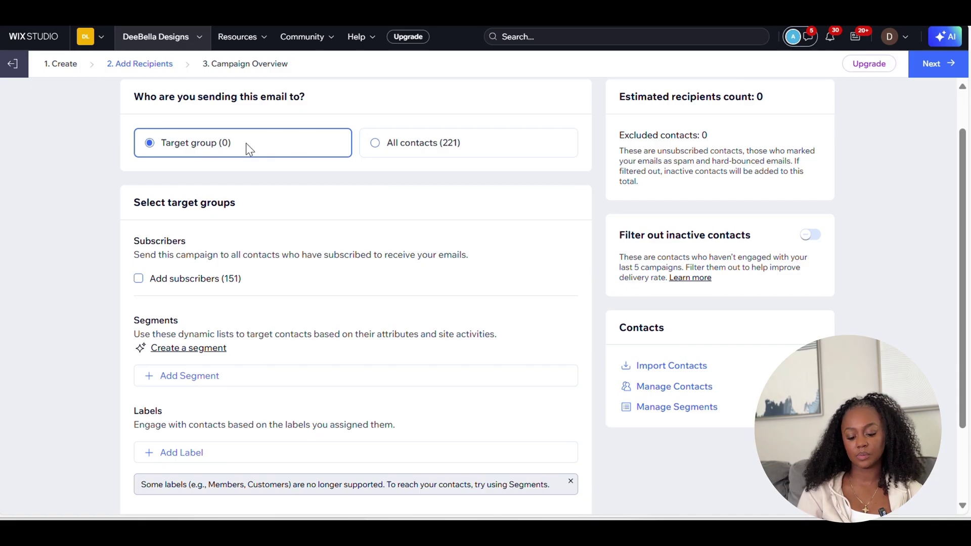
# - Compare the All contacts and Target group recipient options and review the subscriber, segment, label and contact choices
pyautogui.click(395, 153)
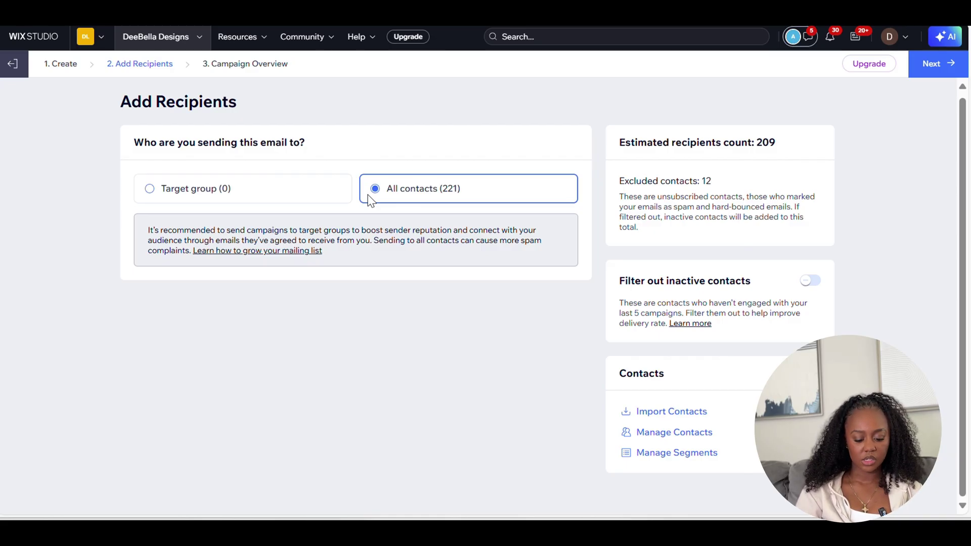
pyautogui.click(224, 190)
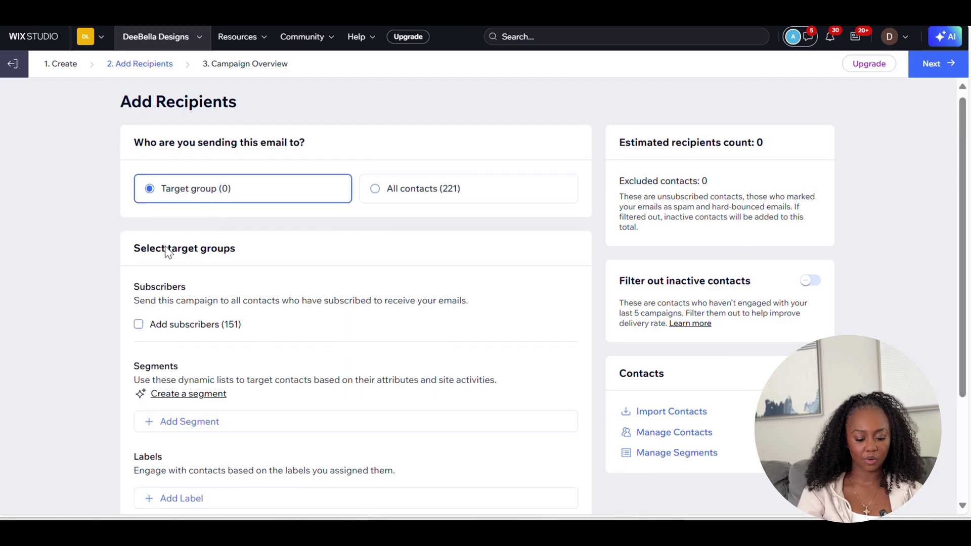
pyautogui.scroll(-2, 92, 237)
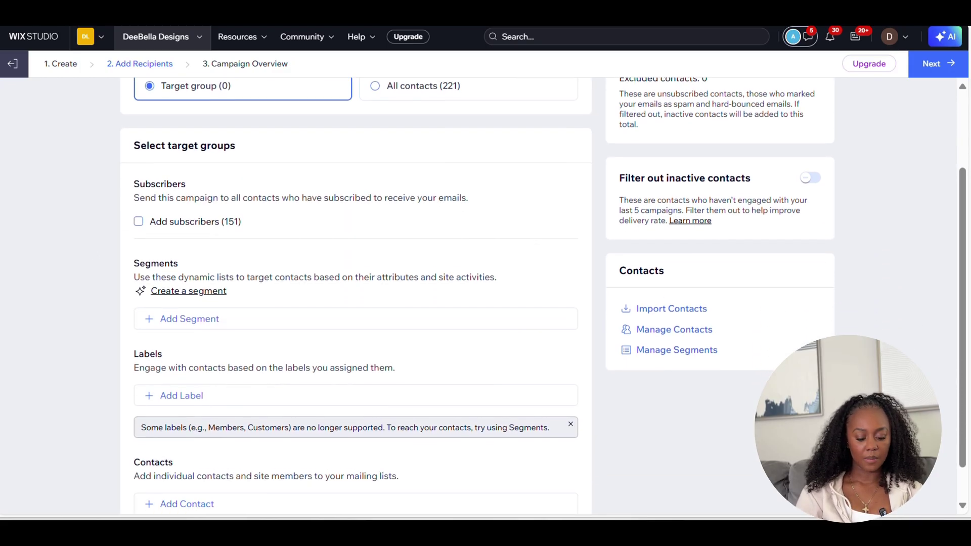
pyautogui.scroll(-1, 113, 247)
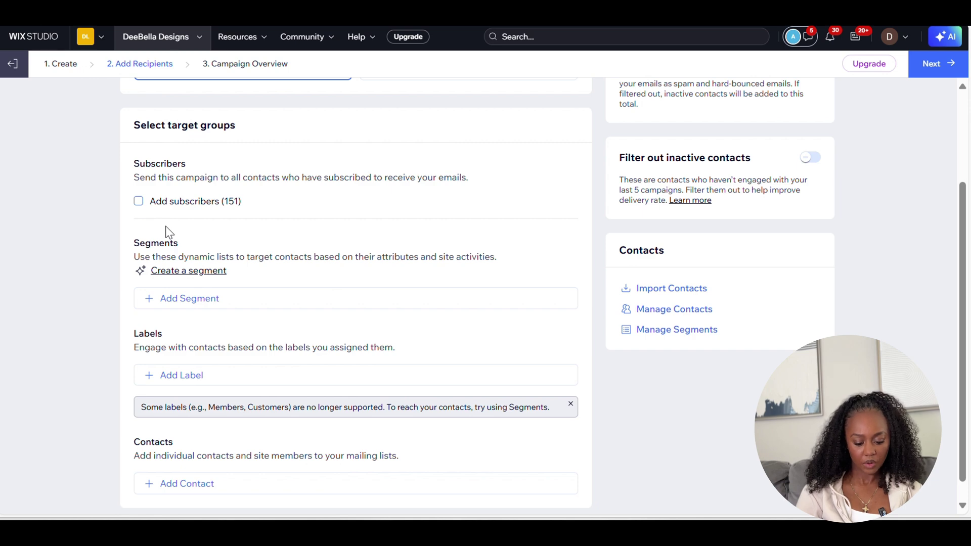
pyautogui.scroll(-1, 165, 227)
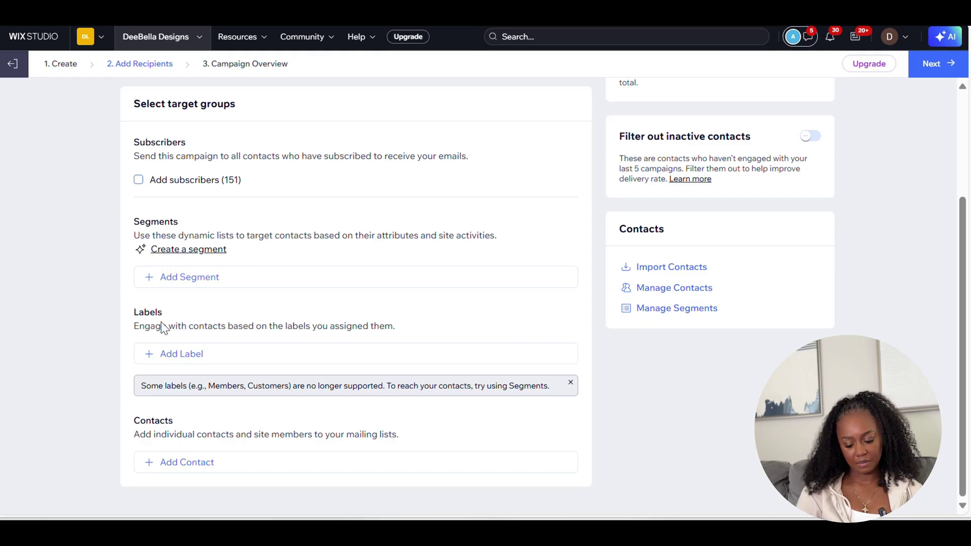
# - Add the consultation segment to the campaign's target groups and remove it again
pyautogui.click(185, 276)
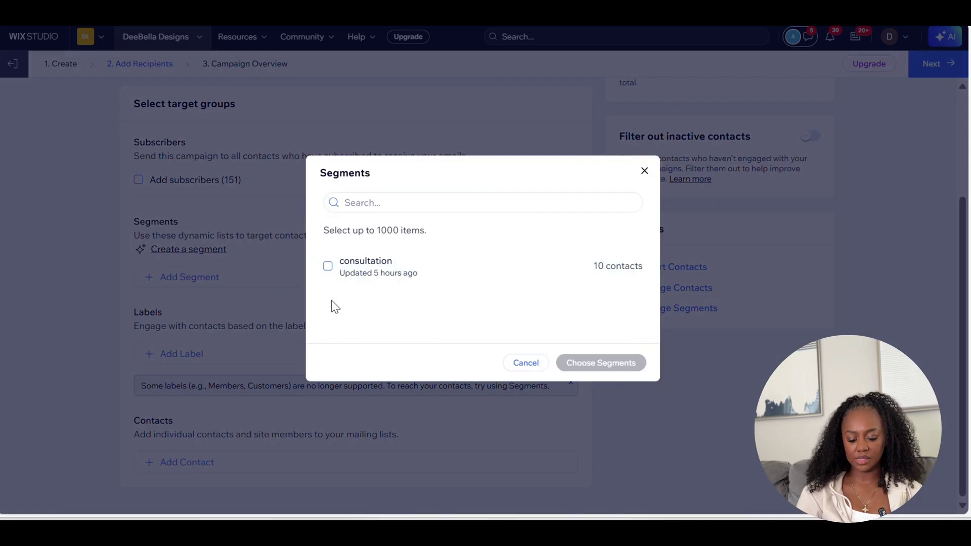
pyautogui.click(328, 267)
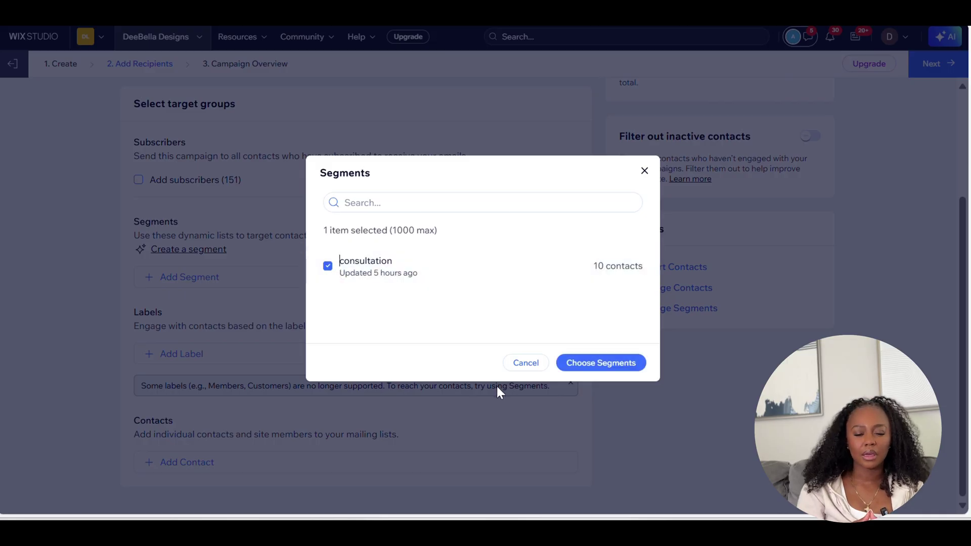
pyautogui.click(606, 364)
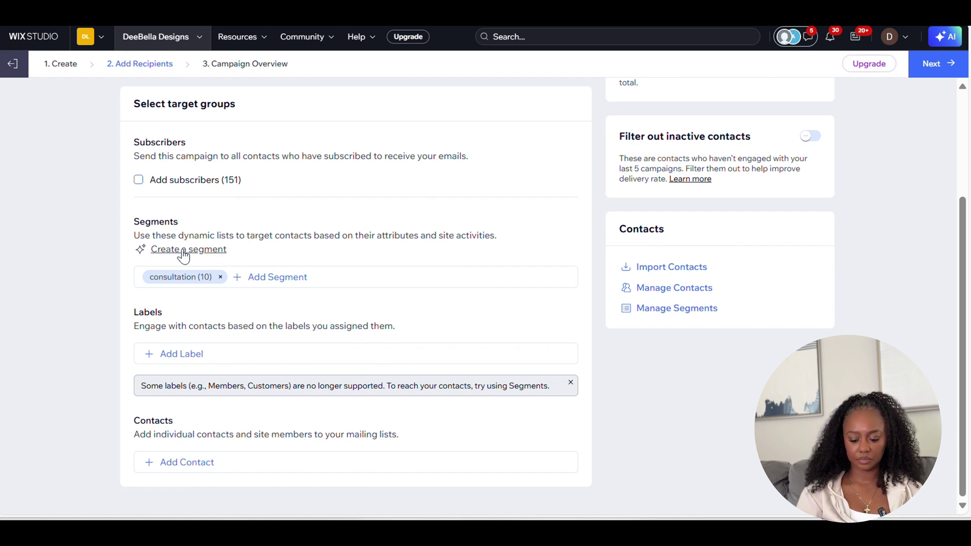
pyautogui.click(220, 277)
# - Find the DeeBella Designs business contact by e-mail address and add it to the campaign as an individual recipient
pyautogui.click(187, 461)
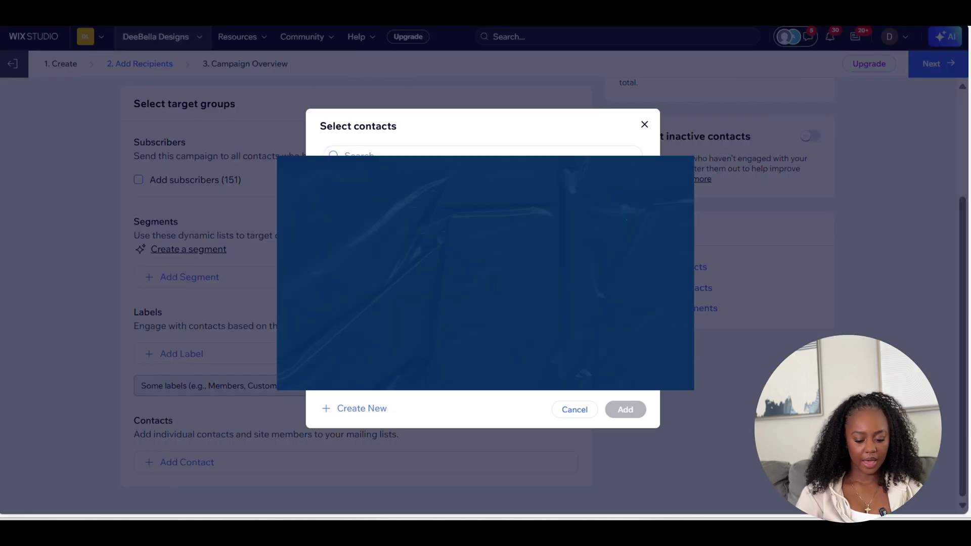
pyautogui.click(457, 155)
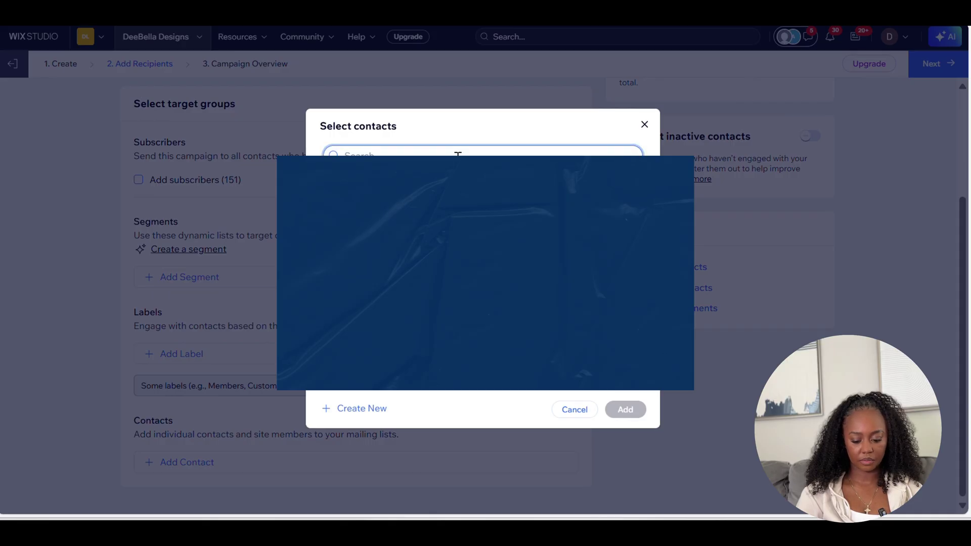
pyautogui.write('deb')
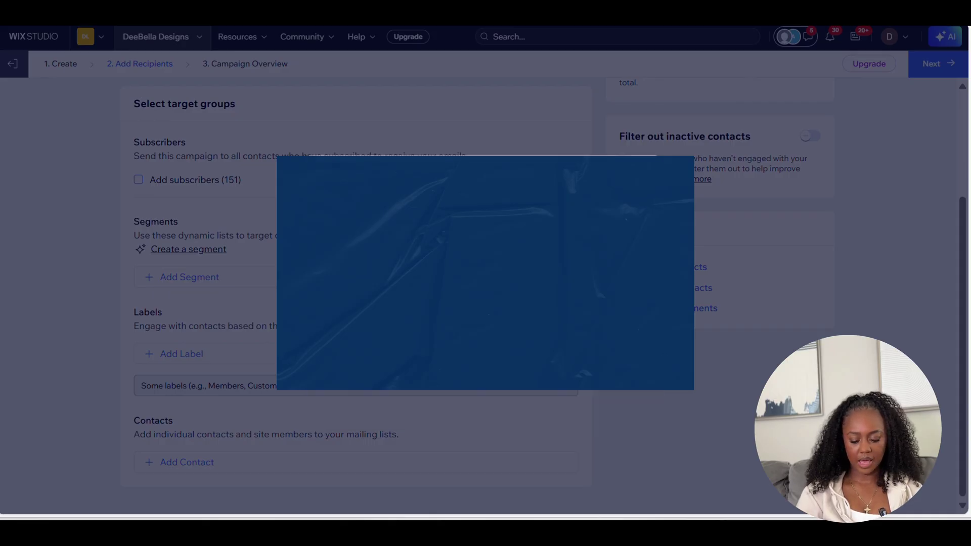
pyautogui.click(434, 270)
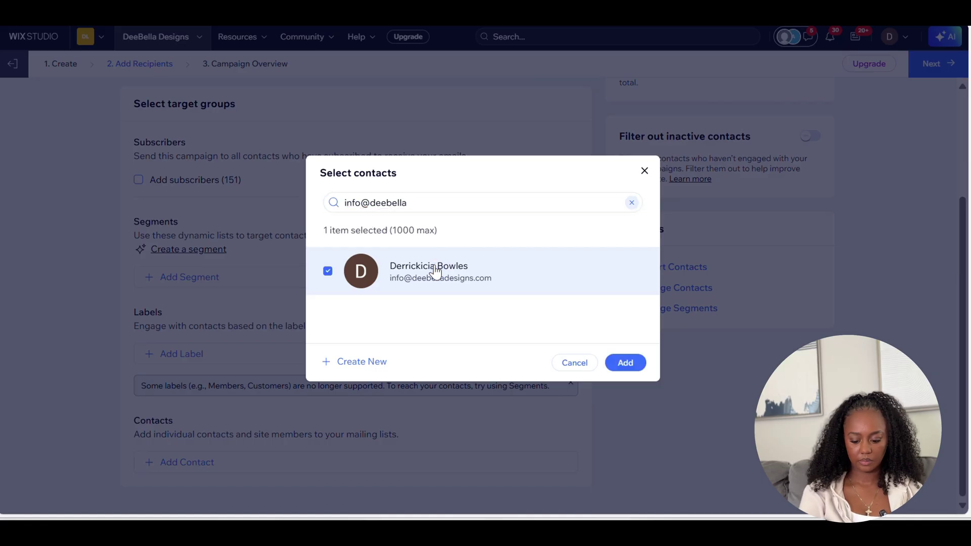
pyautogui.click(626, 363)
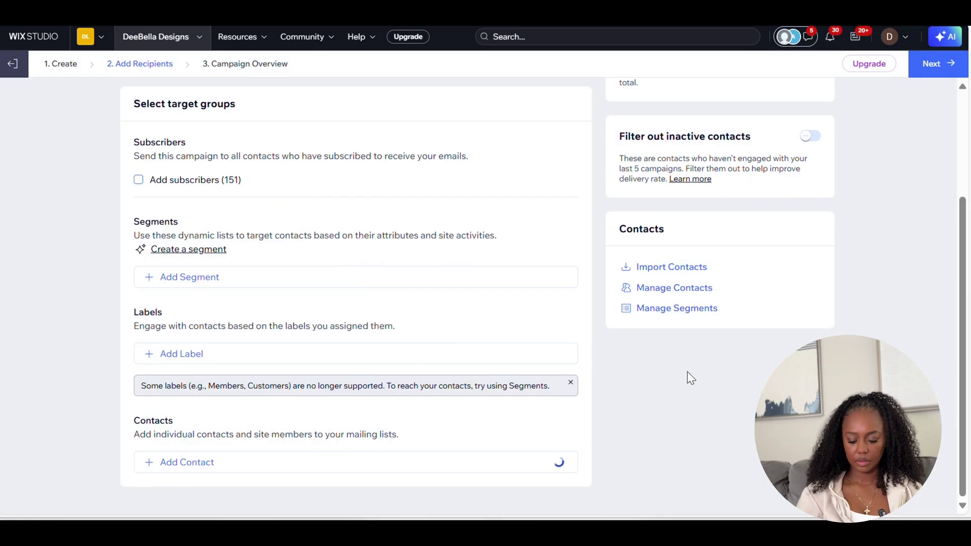
pyautogui.scroll(3, 725, 274)
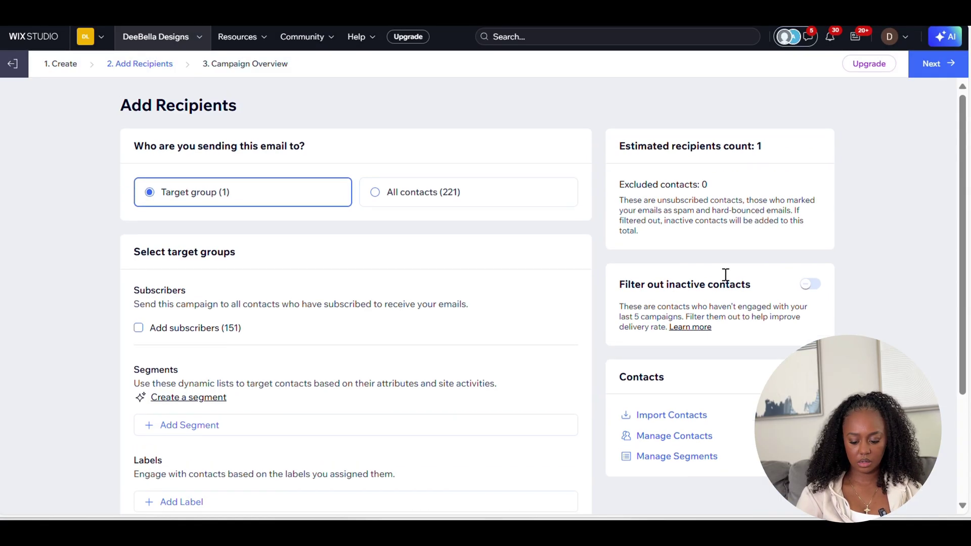
# - In the campaign overview, set the subject to "${contact.name.first} welcome to the DeeBella Designs experience!" using Contact First Name, and the preview text to "This is a preview text"
pyautogui.click(931, 64)
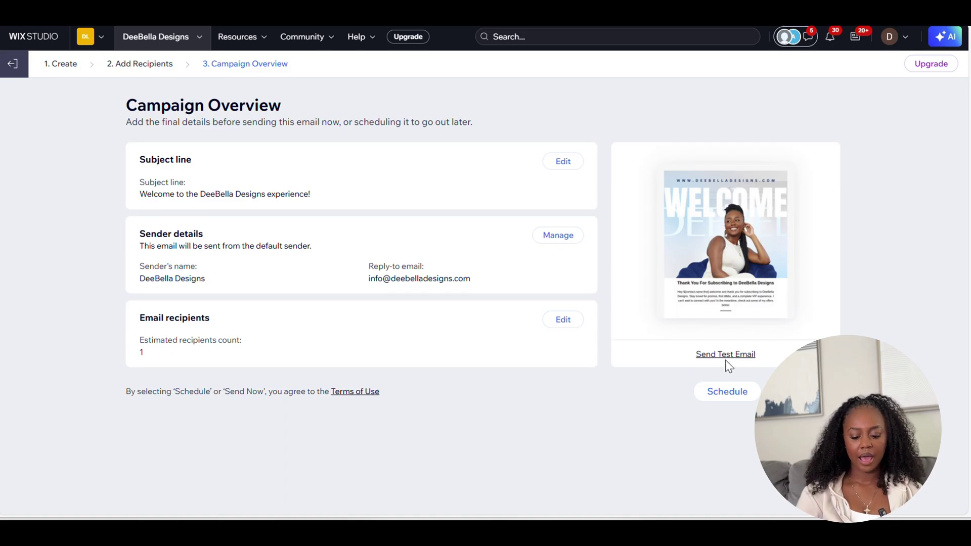
pyautogui.click(563, 162)
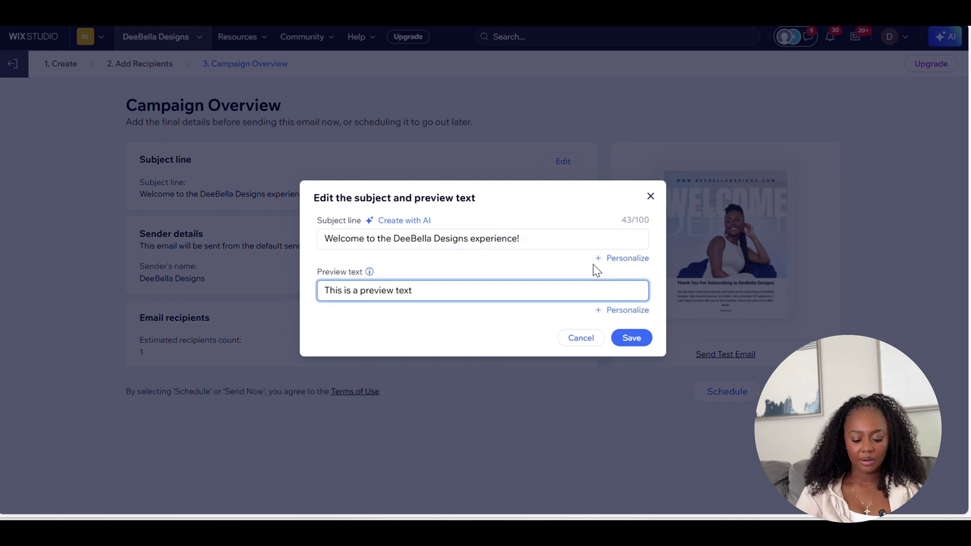
pyautogui.click(326, 237)
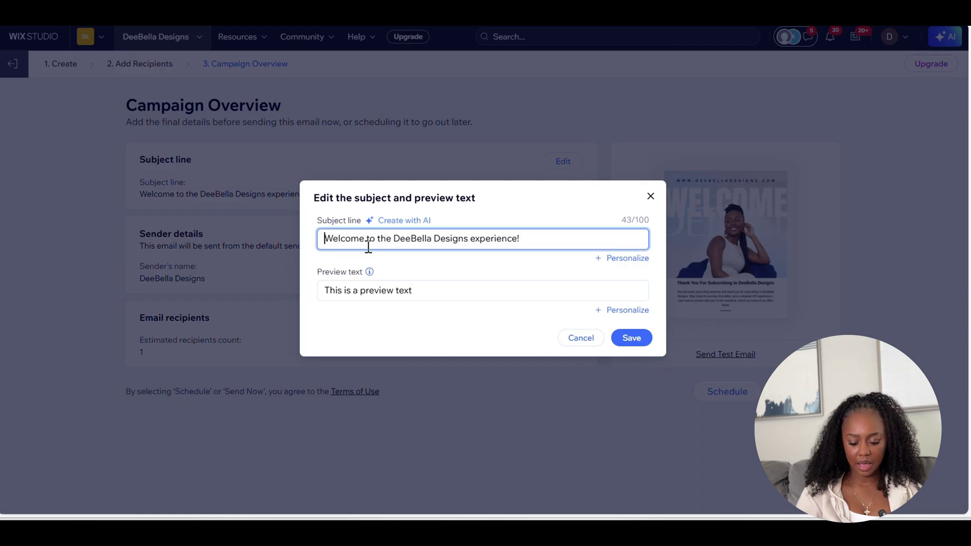
pyautogui.click(635, 259)
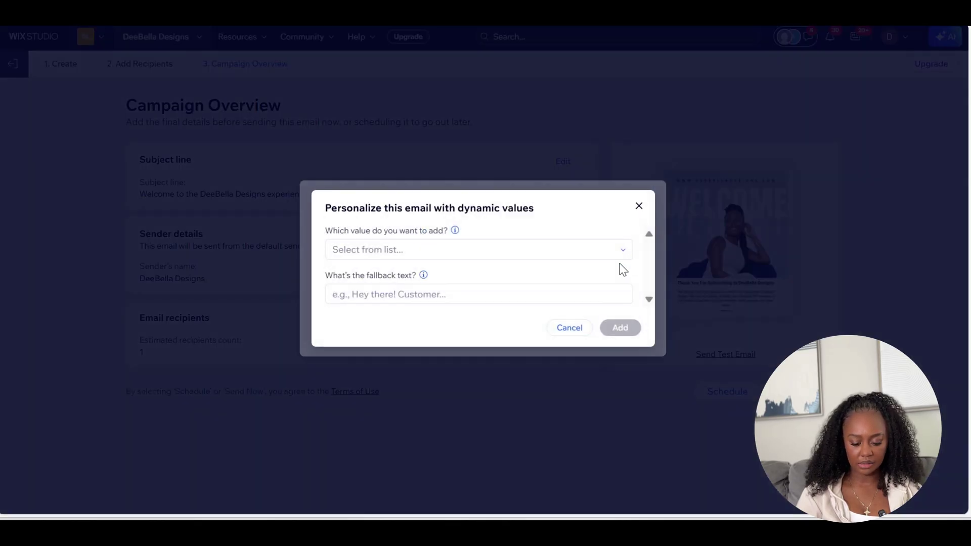
pyautogui.click(531, 247)
pyautogui.click(485, 308)
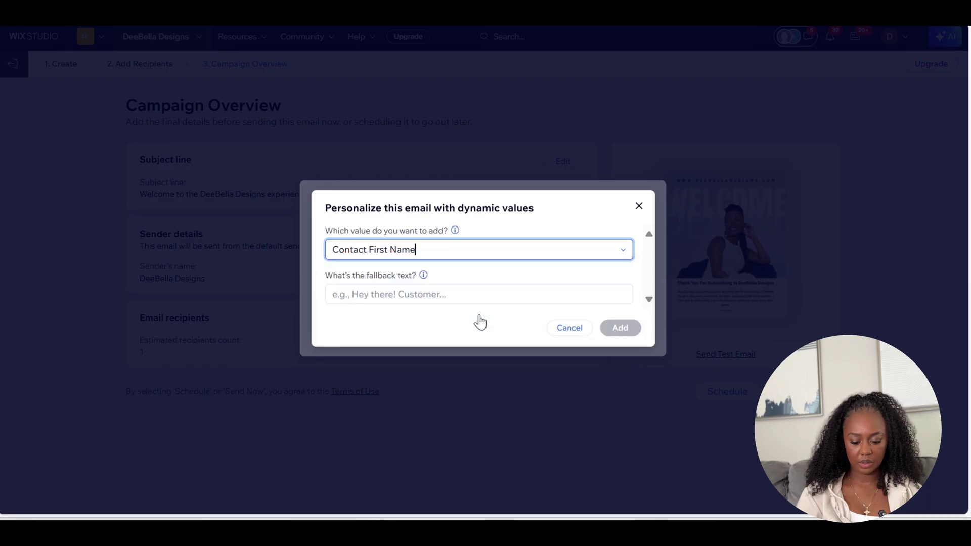
pyautogui.click(615, 329)
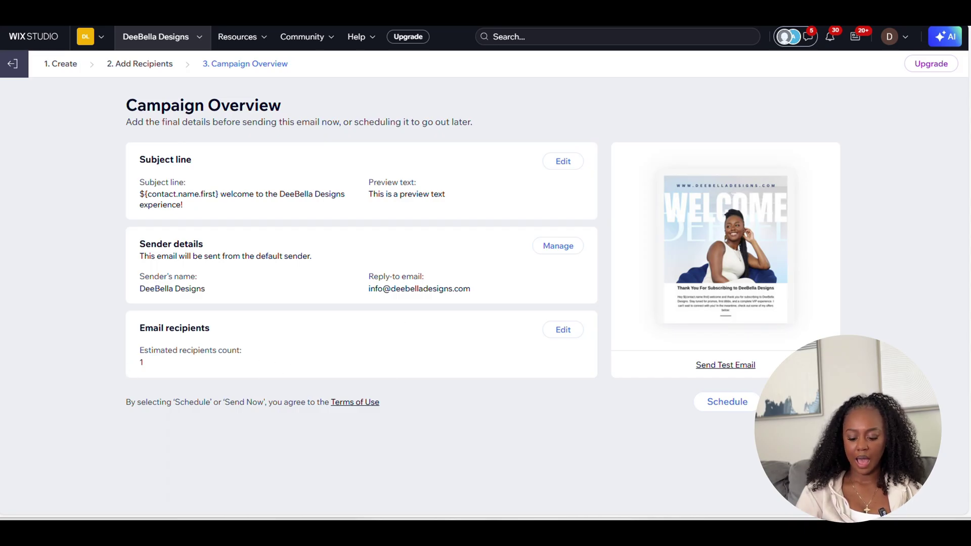
# - Send the welcome campaign immediately and return to the Email Marketing dashboard
pyautogui.click(804, 402)
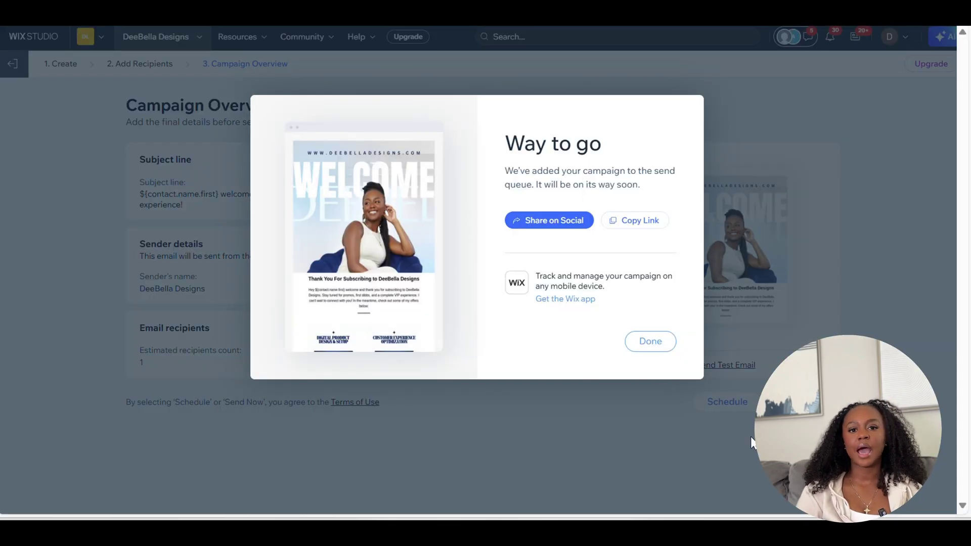
pyautogui.click(656, 334)
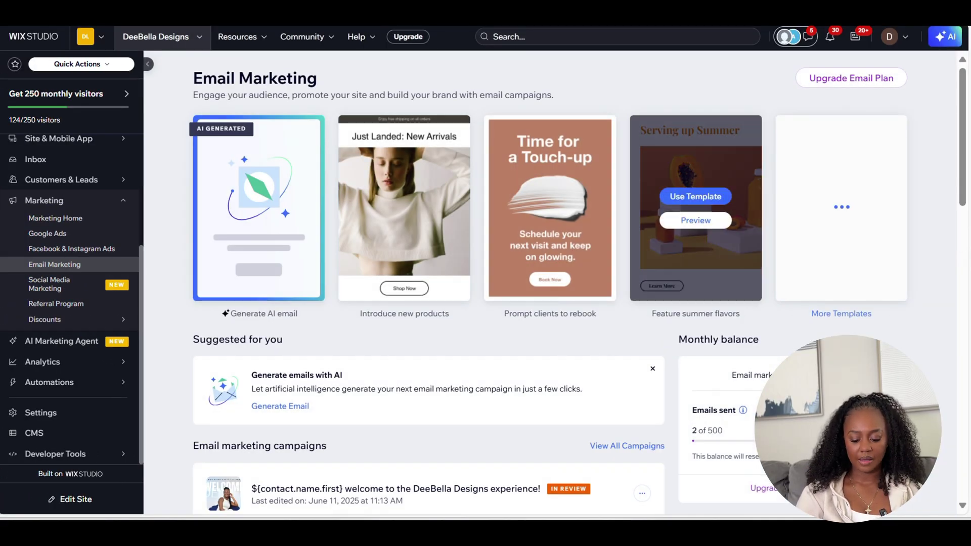
# - Reuse the in-review welcome campaign as a new draft and leave its editor without changing the design
pyautogui.scroll(-3, 658, 333)
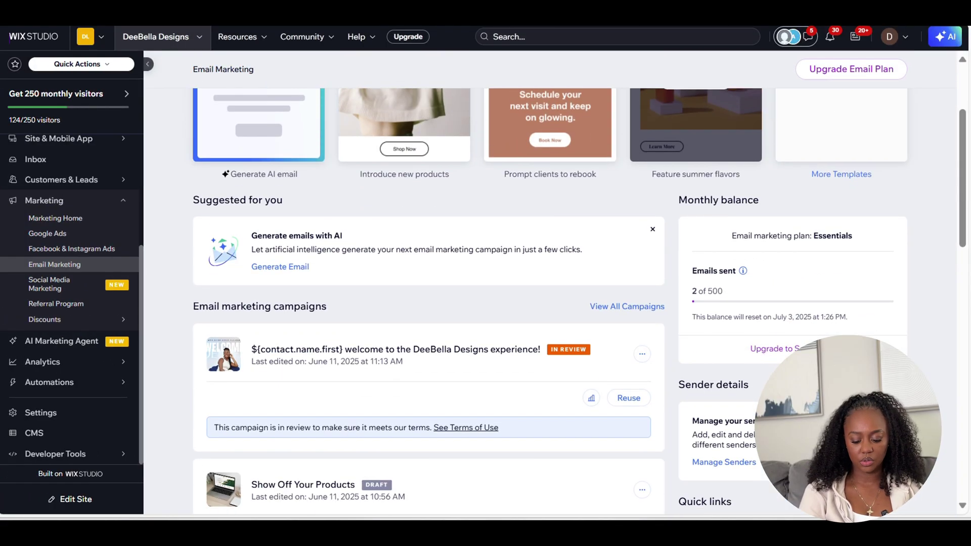
pyautogui.click(627, 399)
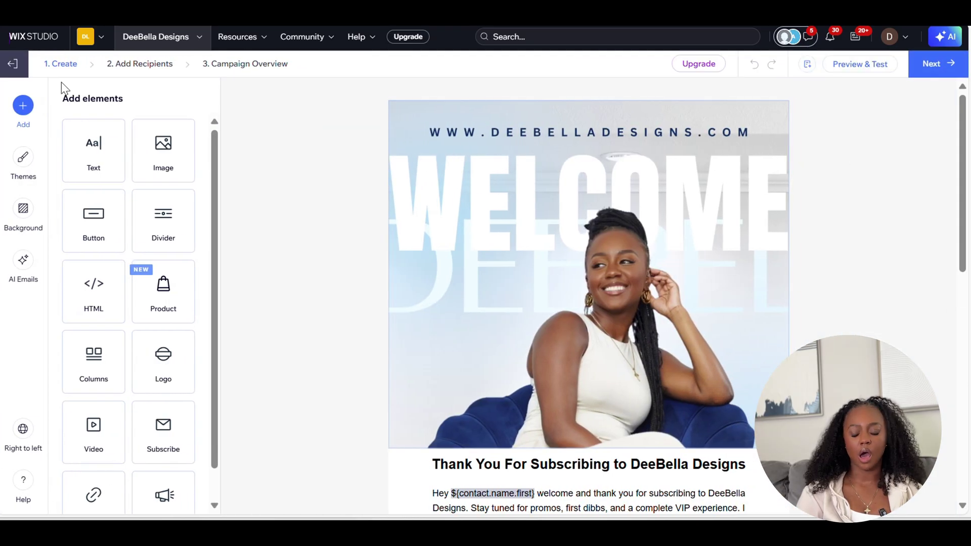
pyautogui.click(13, 63)
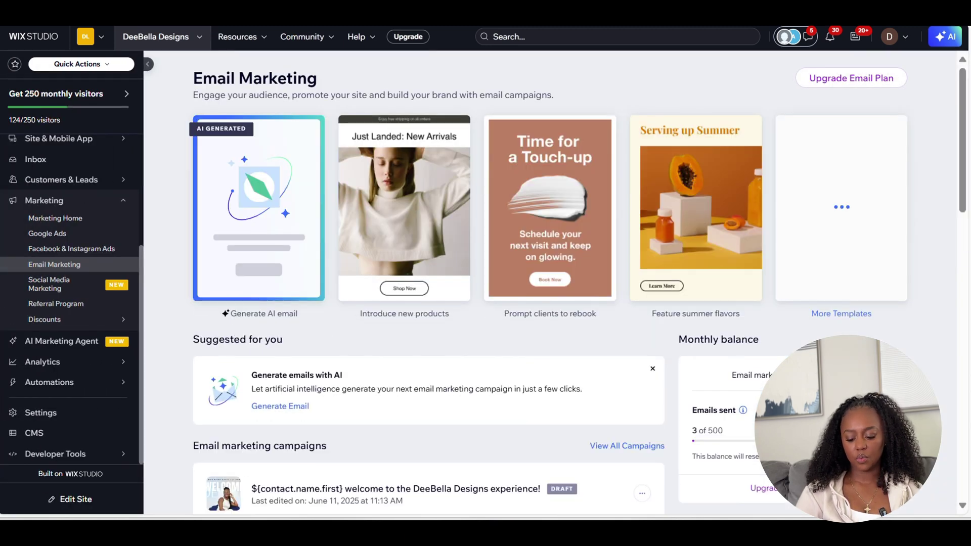
# - Reuse the sent welcome campaign and carry the copy through the recipients stage to its campaign overview
pyautogui.scroll(-3, 580, 301)
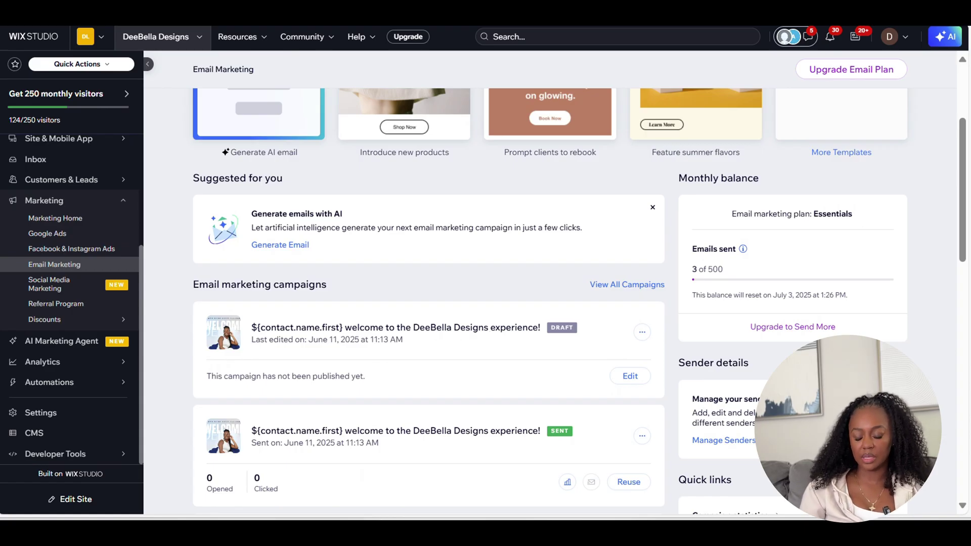
pyautogui.scroll(-4, 582, 384)
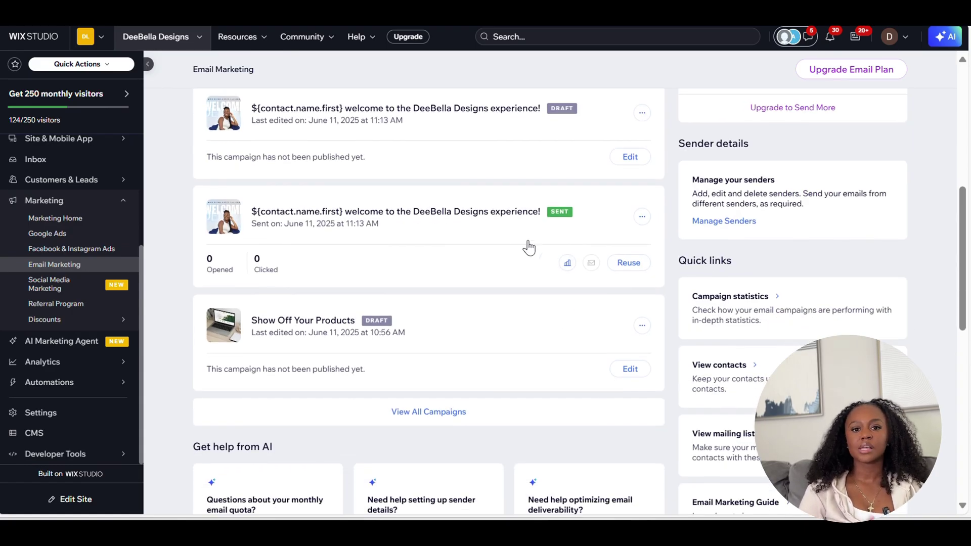
pyautogui.click(629, 264)
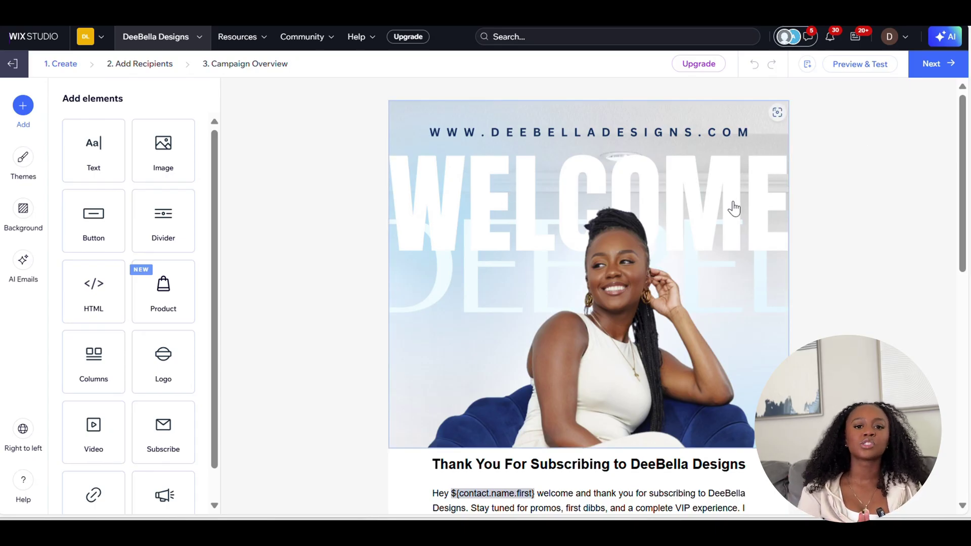
pyautogui.click(935, 75)
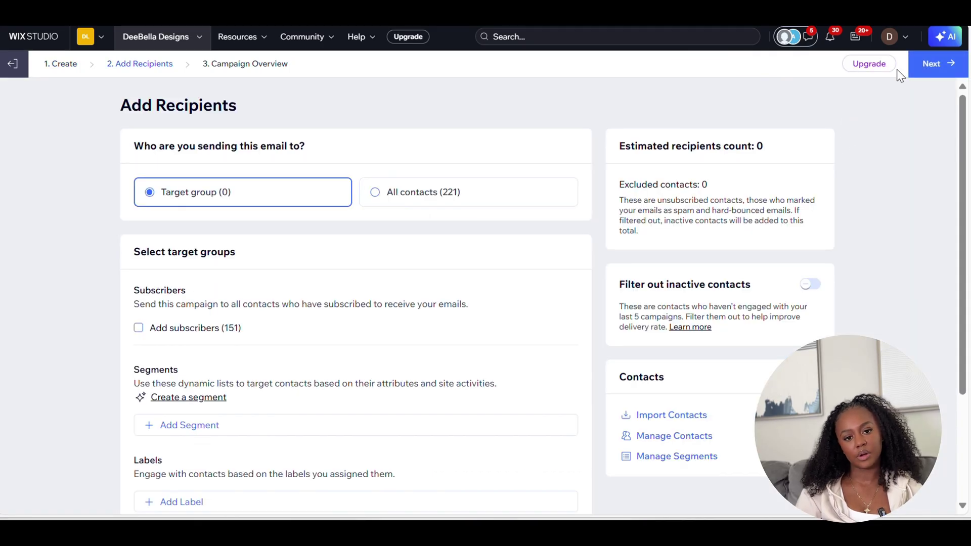
pyautogui.click(914, 65)
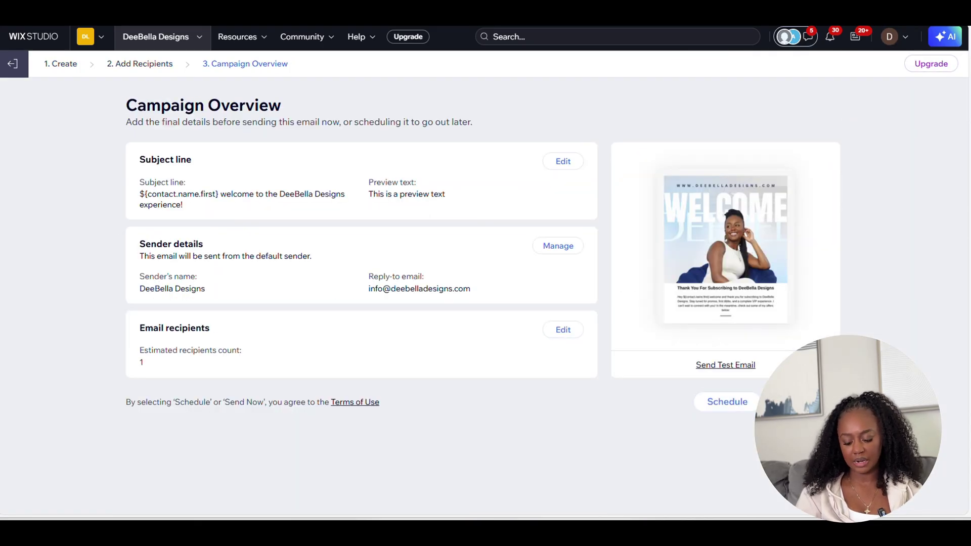
# - Schedule the reused welcome campaign for June 19, 2025 at 1:14 PM and return to the dashboard
pyautogui.click(727, 405)
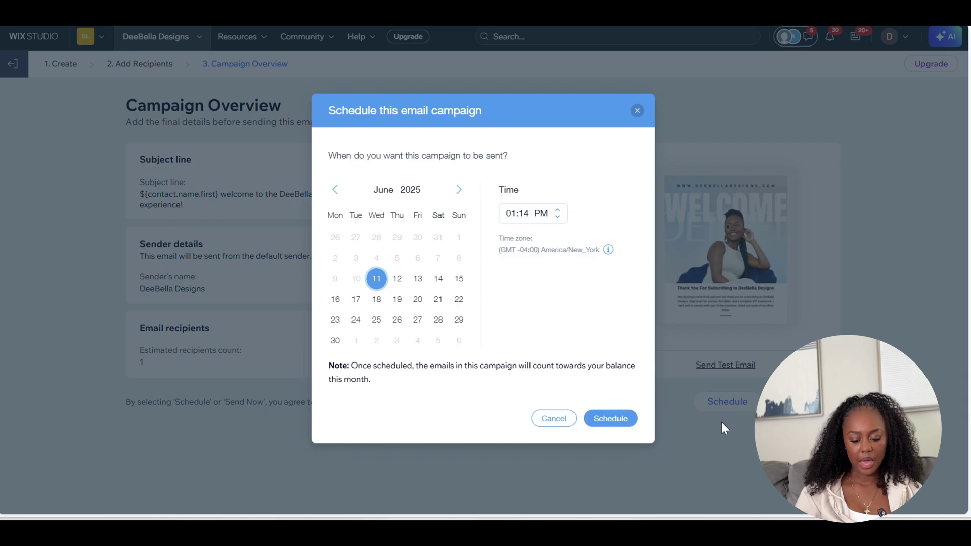
pyautogui.click(397, 298)
pyautogui.click(611, 418)
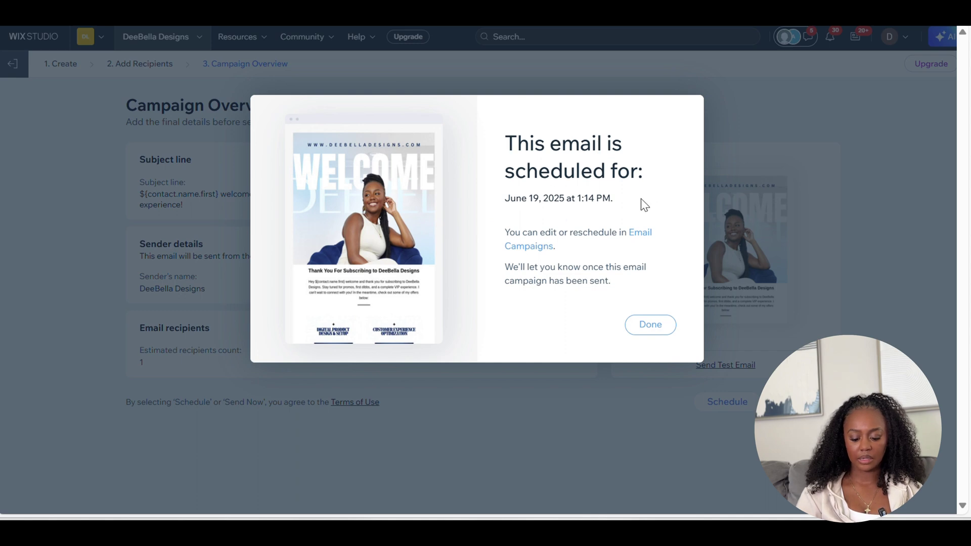
pyautogui.click(665, 332)
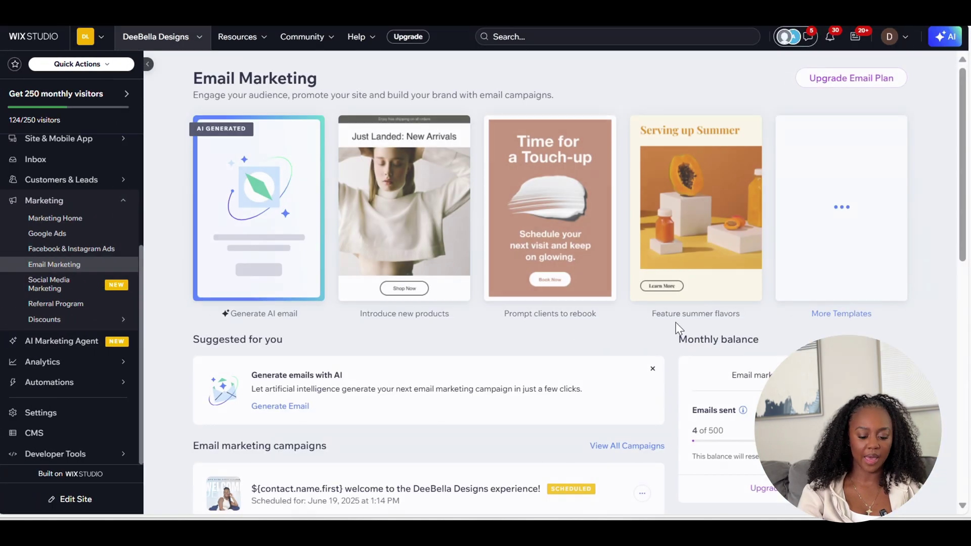
# - Delete the unpublished draft copy of the welcome campaign from the email marketing campaigns
pyautogui.scroll(-3, 841, 227)
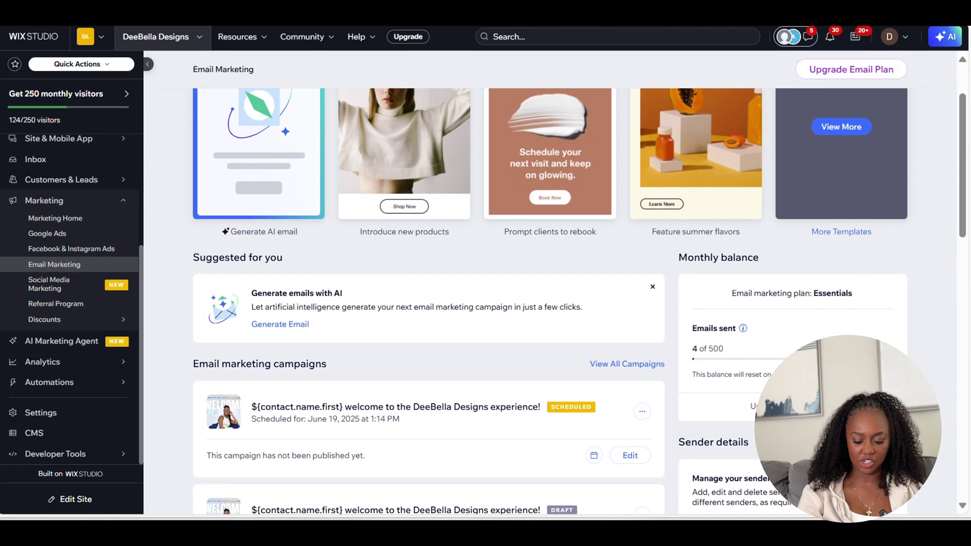
pyautogui.scroll(-5, 841, 146)
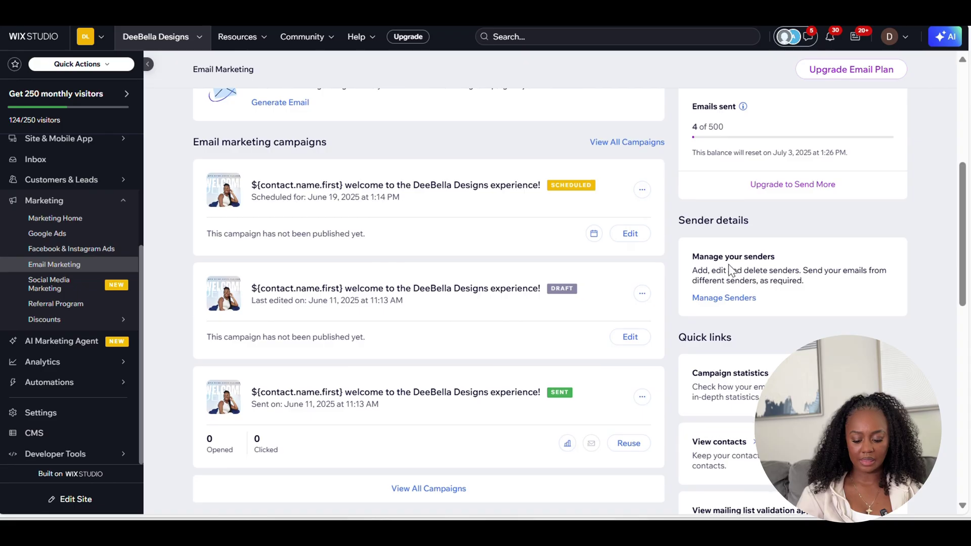
pyautogui.scroll(-1, 678, 167)
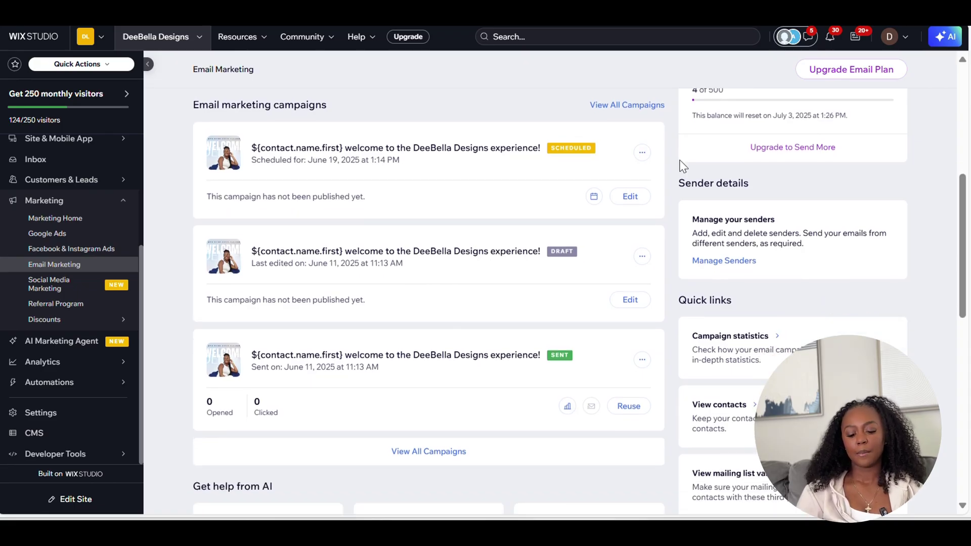
pyautogui.click(641, 257)
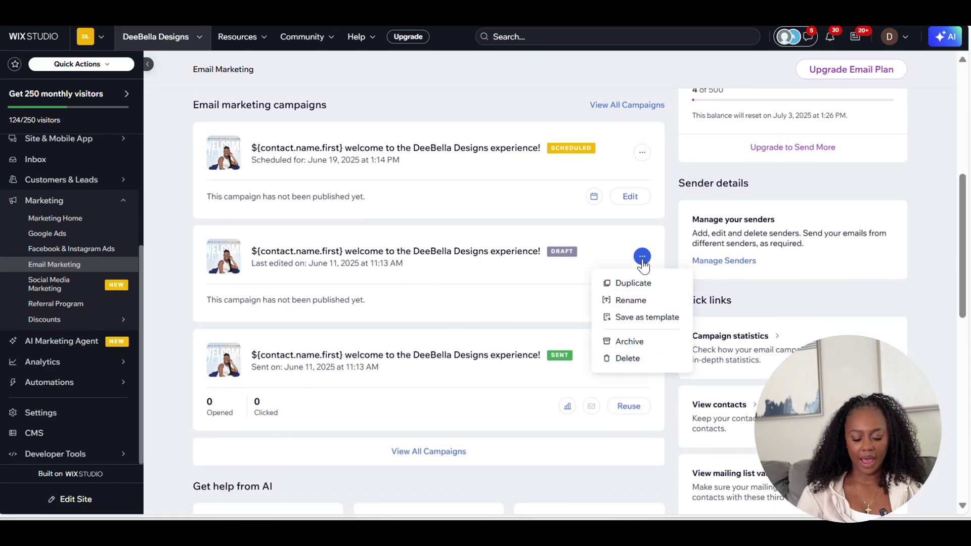
pyautogui.click(635, 358)
pyautogui.click(603, 301)
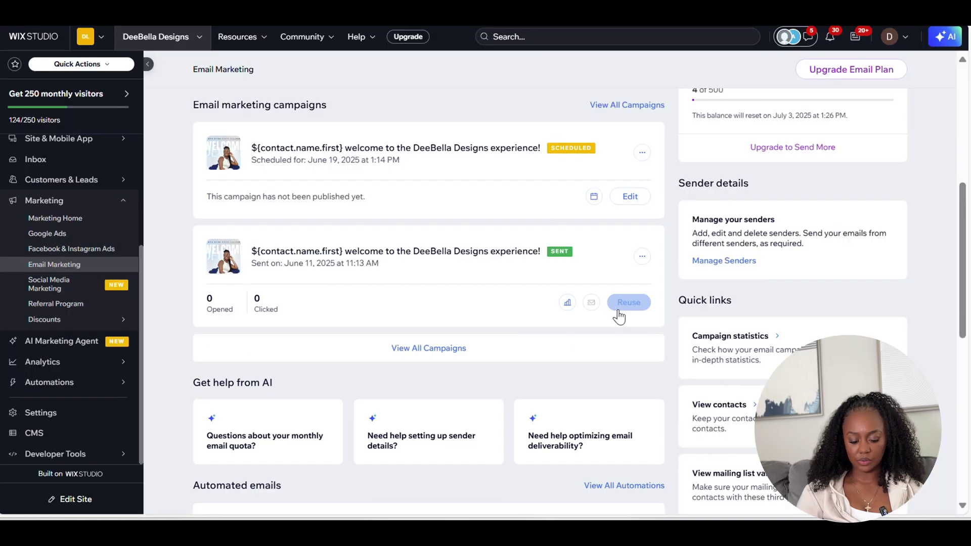
# - Reschedule the scheduled welcome campaign to June 18, 2025 at 1:14 PM and check its listed send date
pyautogui.scroll(3, 618, 363)
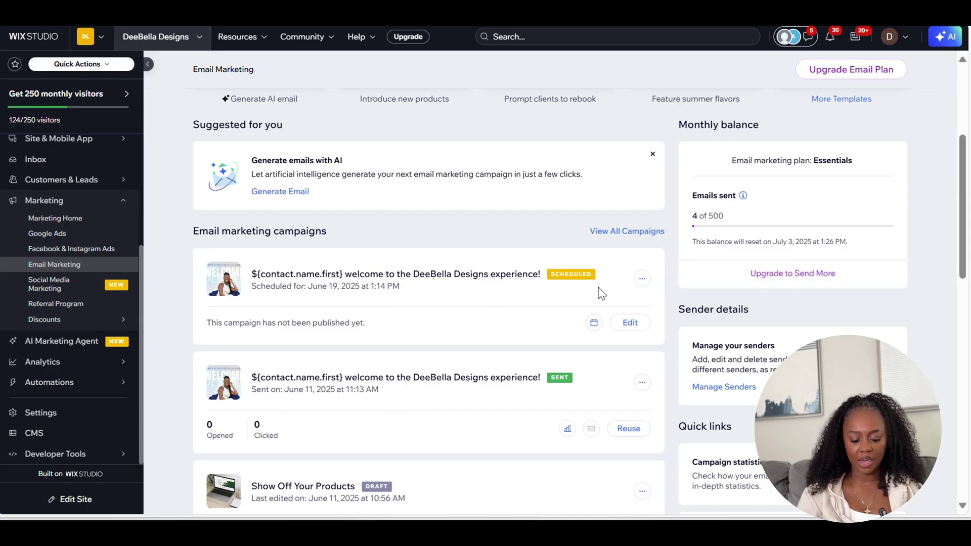
pyautogui.click(594, 323)
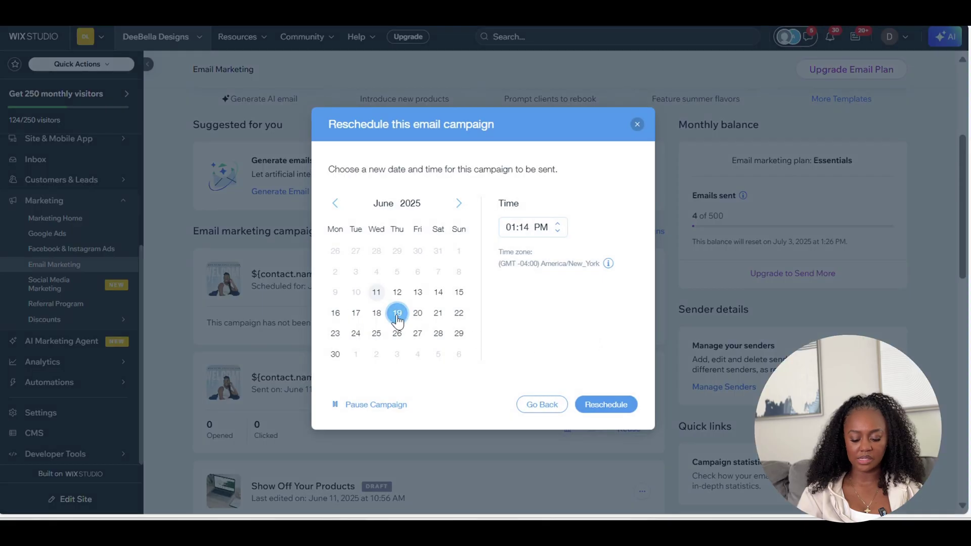
pyautogui.click(386, 321)
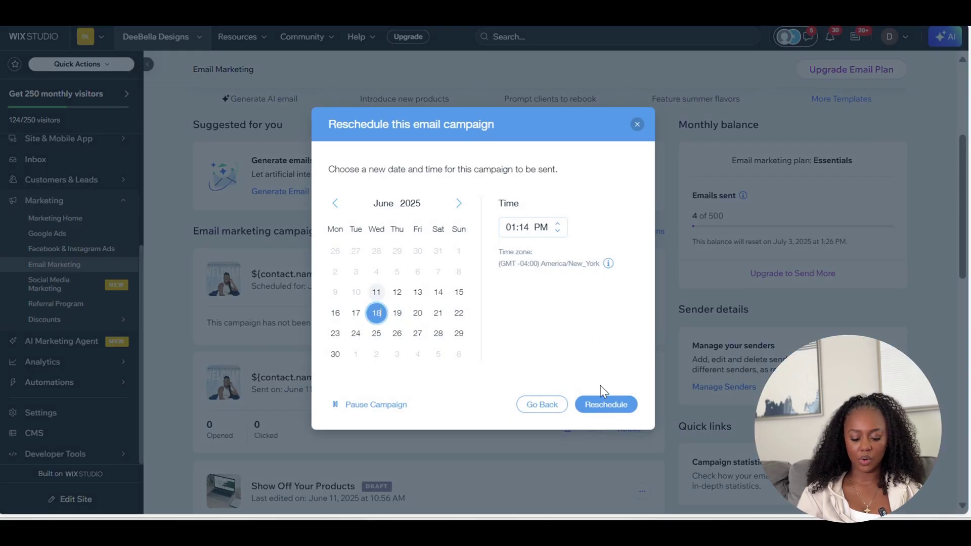
pyautogui.click(611, 406)
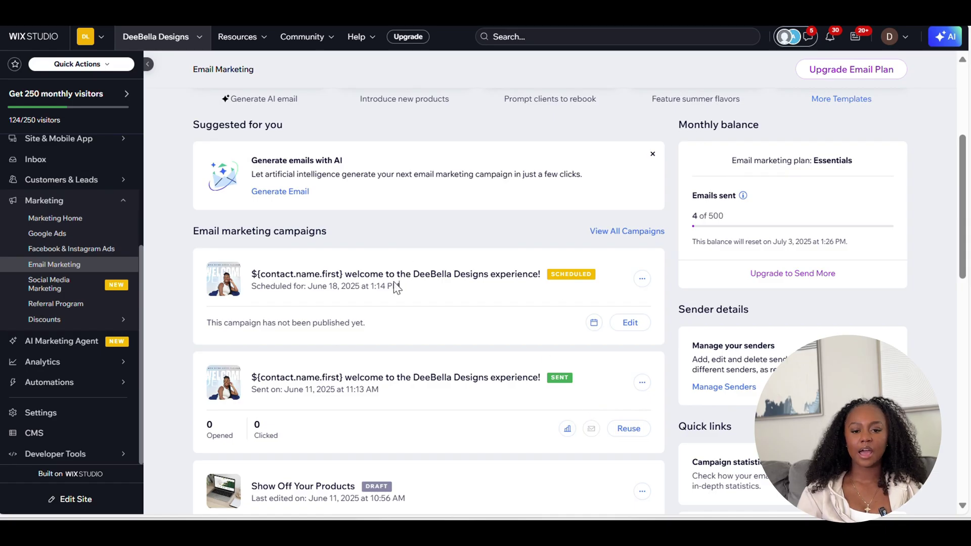
pyautogui.moveTo(399, 286); pyautogui.dragTo(316, 298)
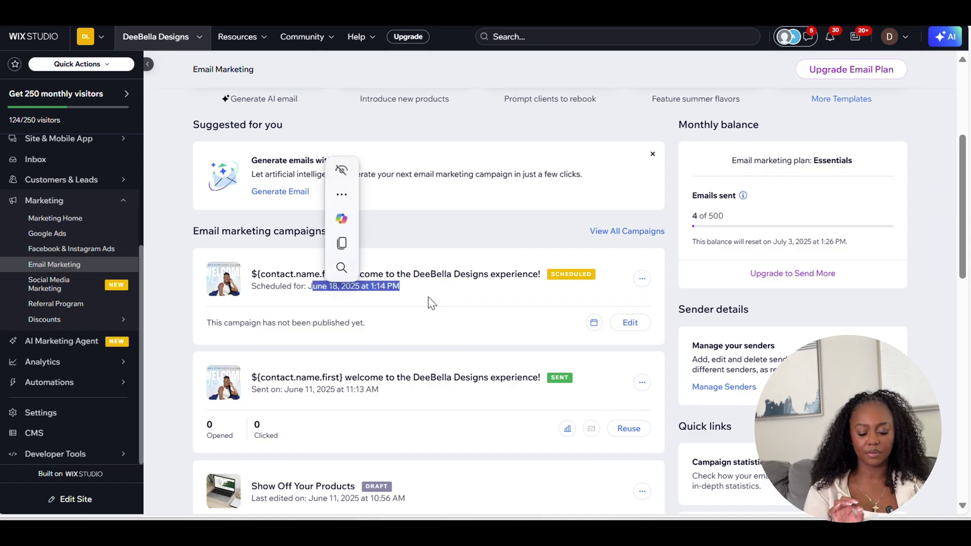
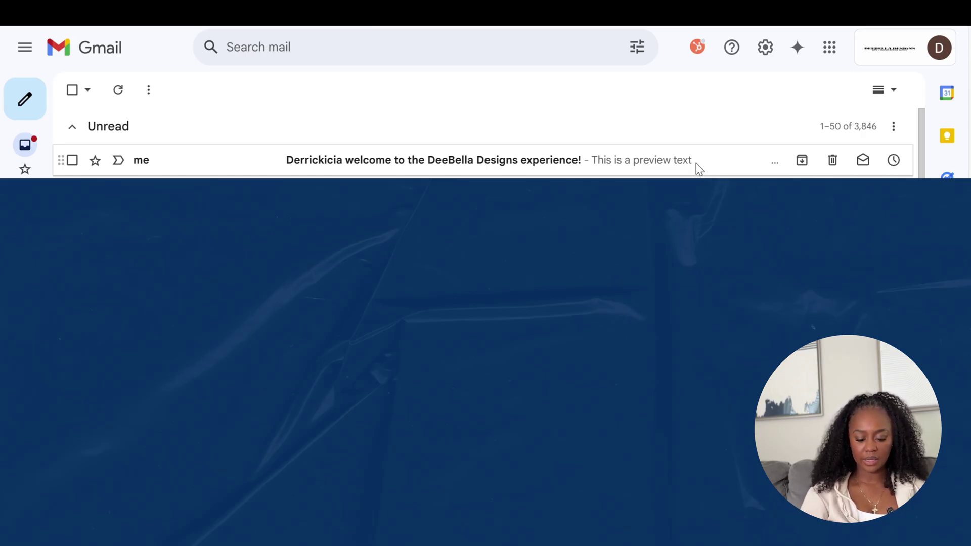
# - Switch to Gmail, open the delivered welcome campaign email and review it from the header down to the footer
pyautogui.click(697, 167)
pyautogui.scroll(-8, 504, 305)
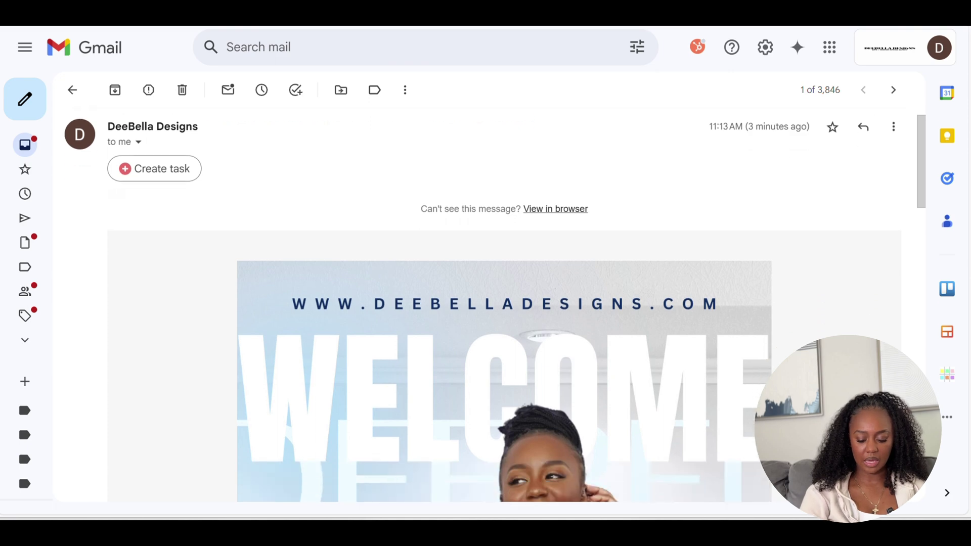
pyautogui.scroll(-12, 505, 305)
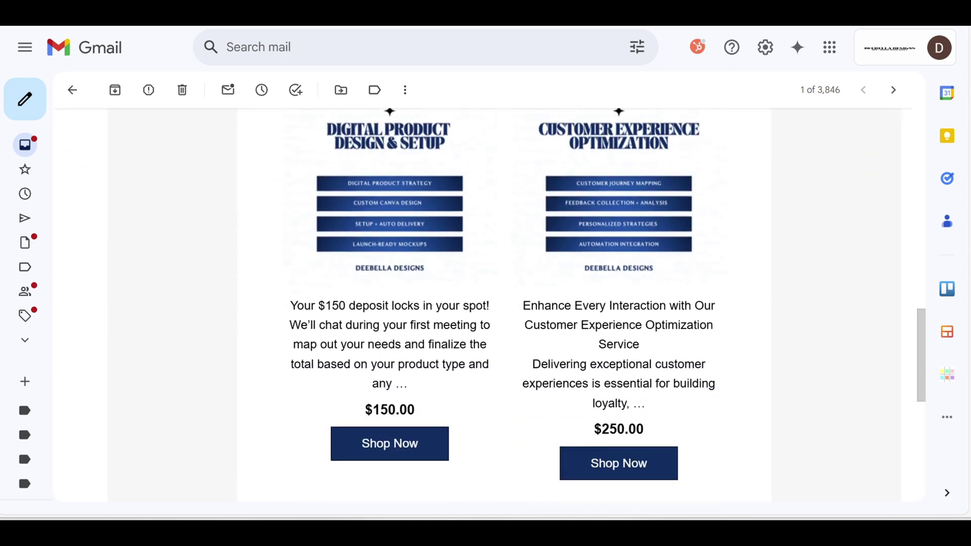
pyautogui.scroll(-2, 504, 305)
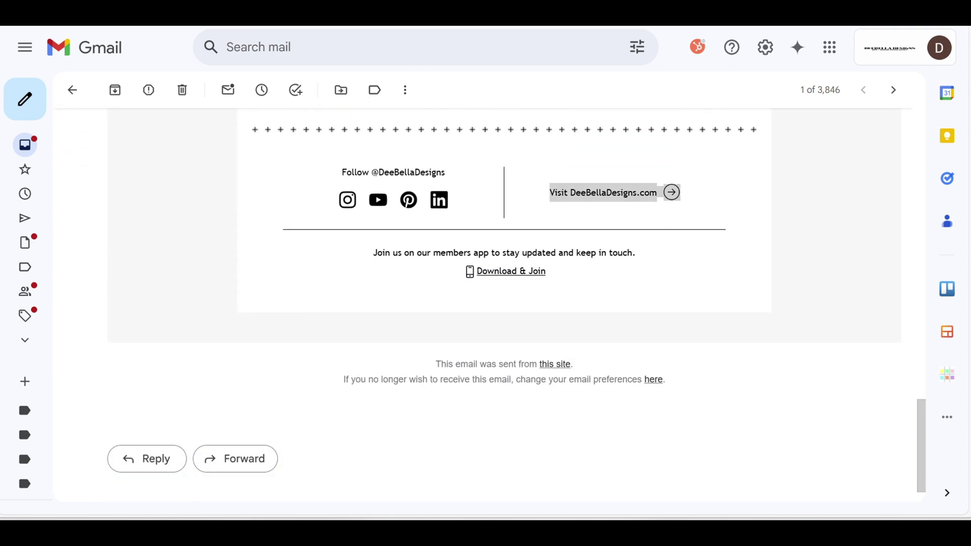